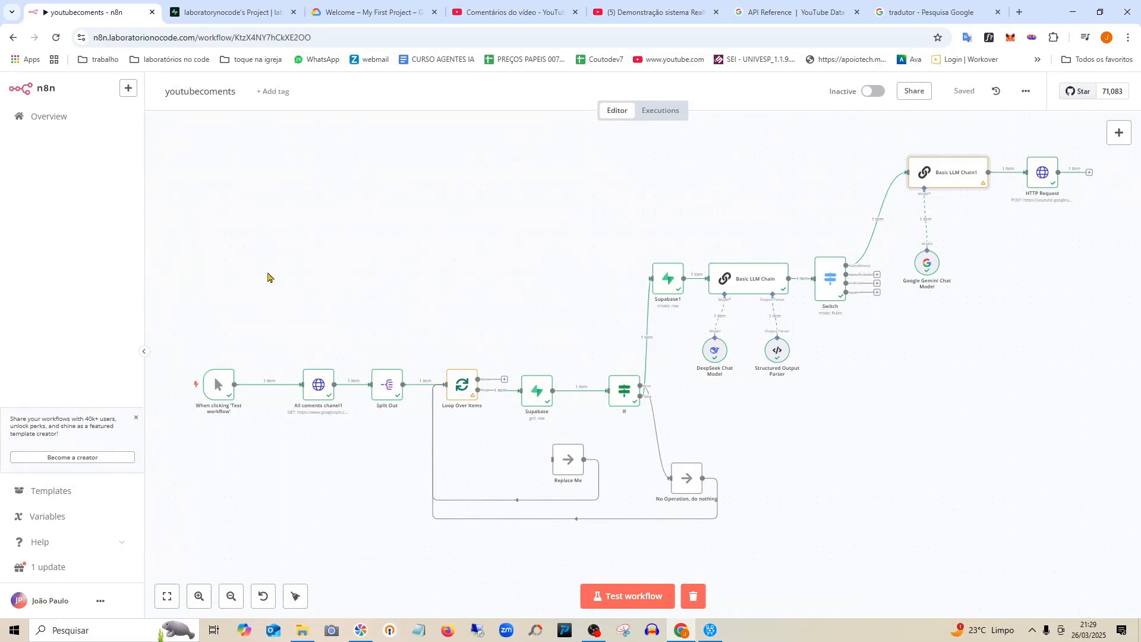
Leave the youtubecoments workflow for the 'Demonstração sistema Realtech IA' YouTube video page.
scroll(358, 316, "down", 1)
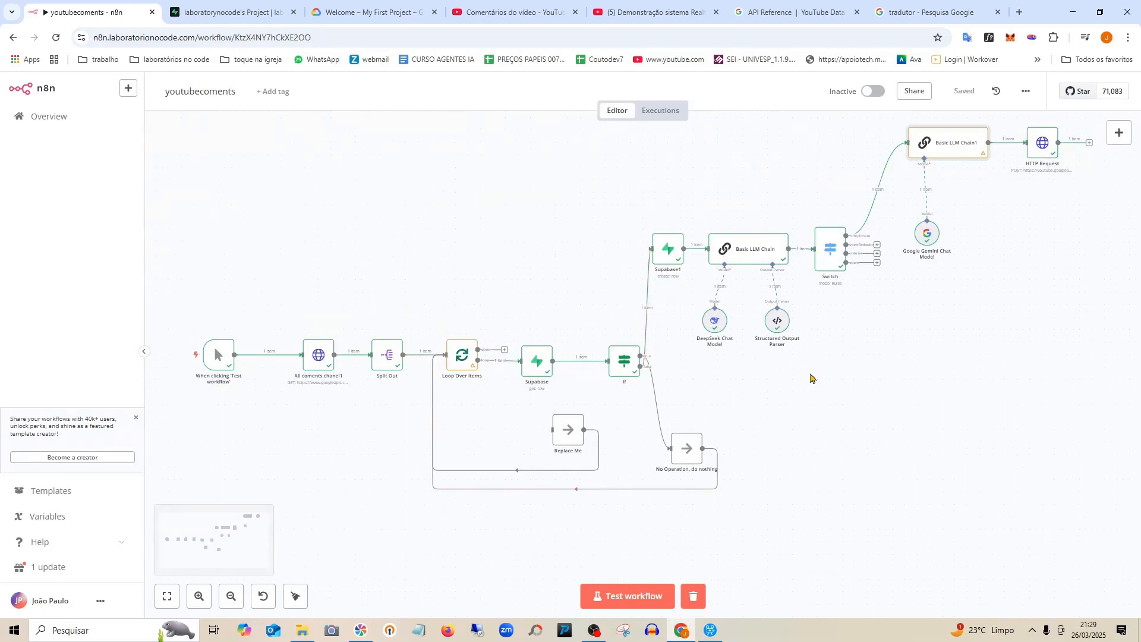
scroll(811, 378, "up", 1)
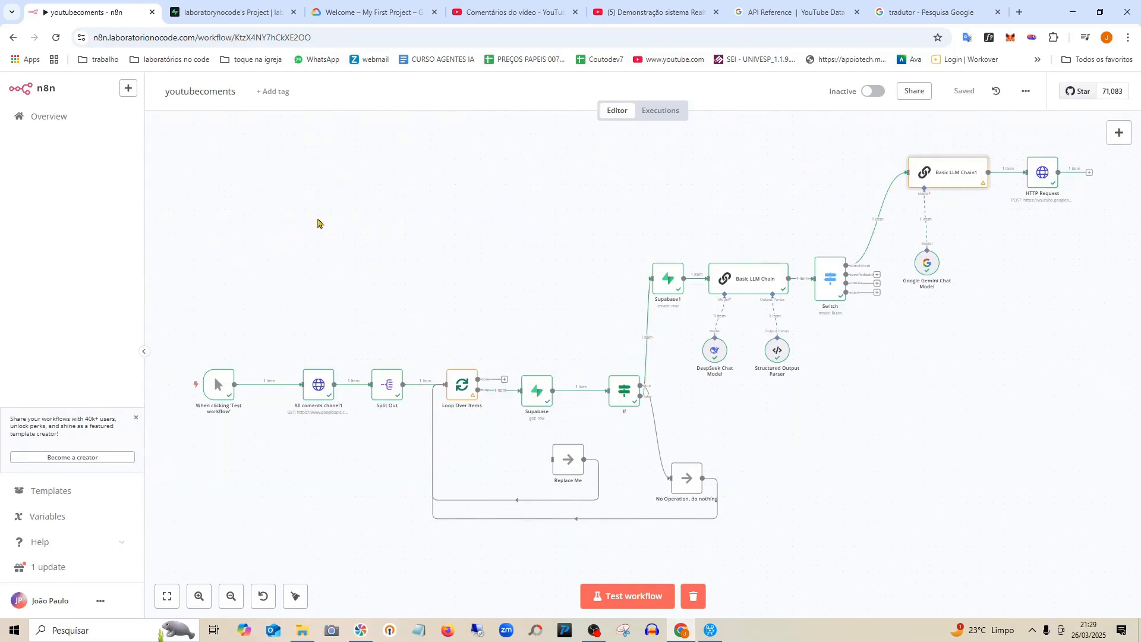
left_click(618, 5)
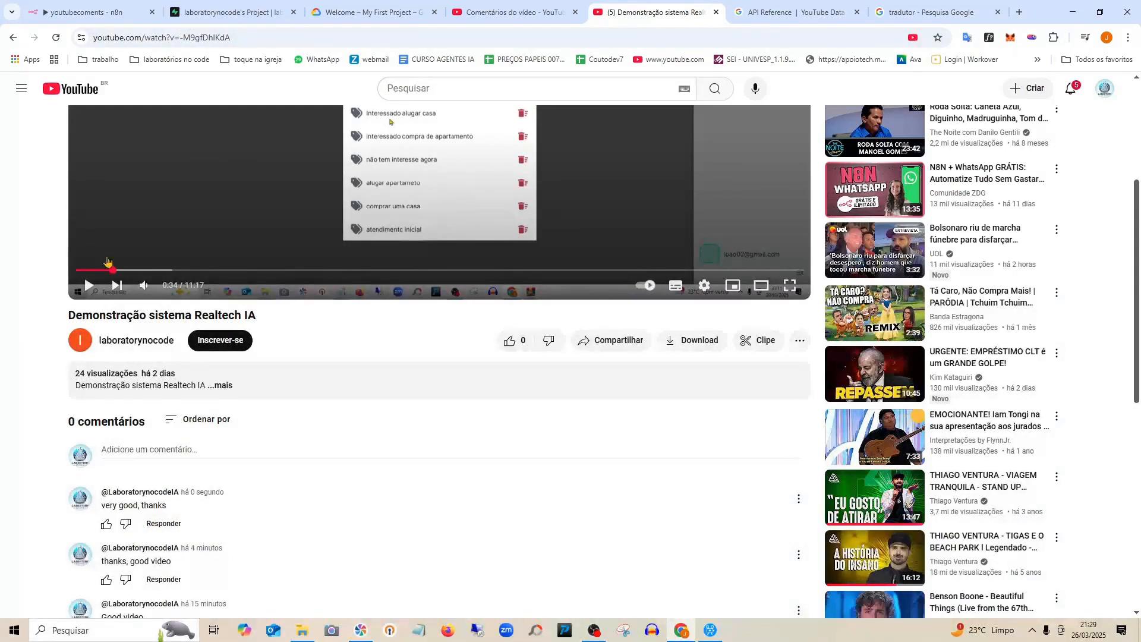
Test-run the youtubecoments workflow, then reload the Realtech IA video page on YouTube.
left_click(89, 12)
left_click(626, 601)
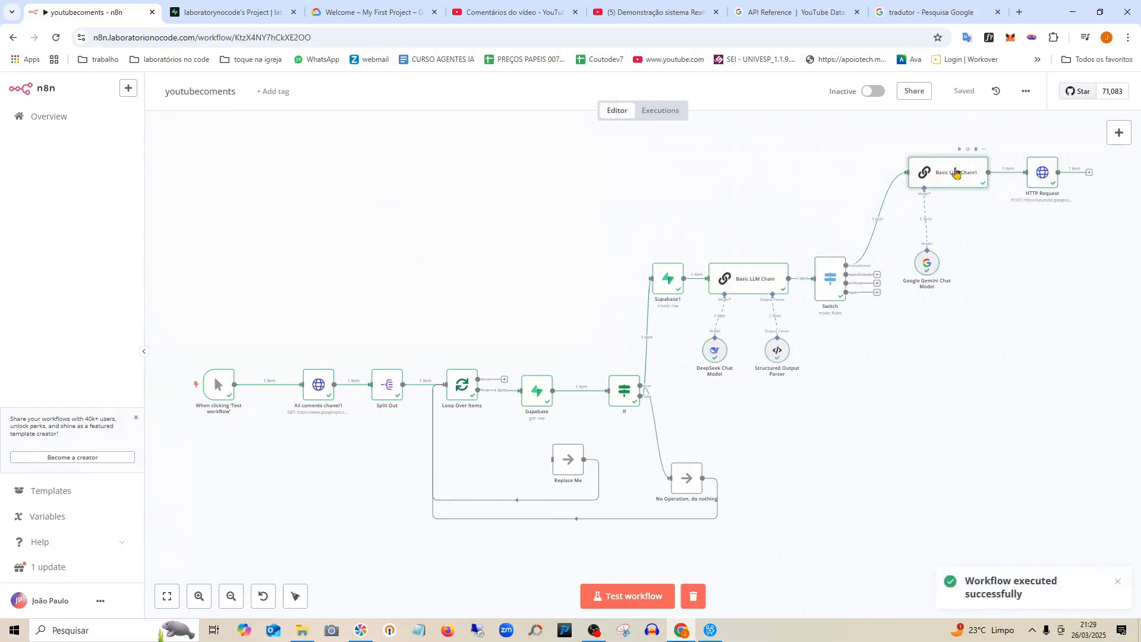
mouse_move(1022, 174)
left_click(544, 8)
left_click(672, 9)
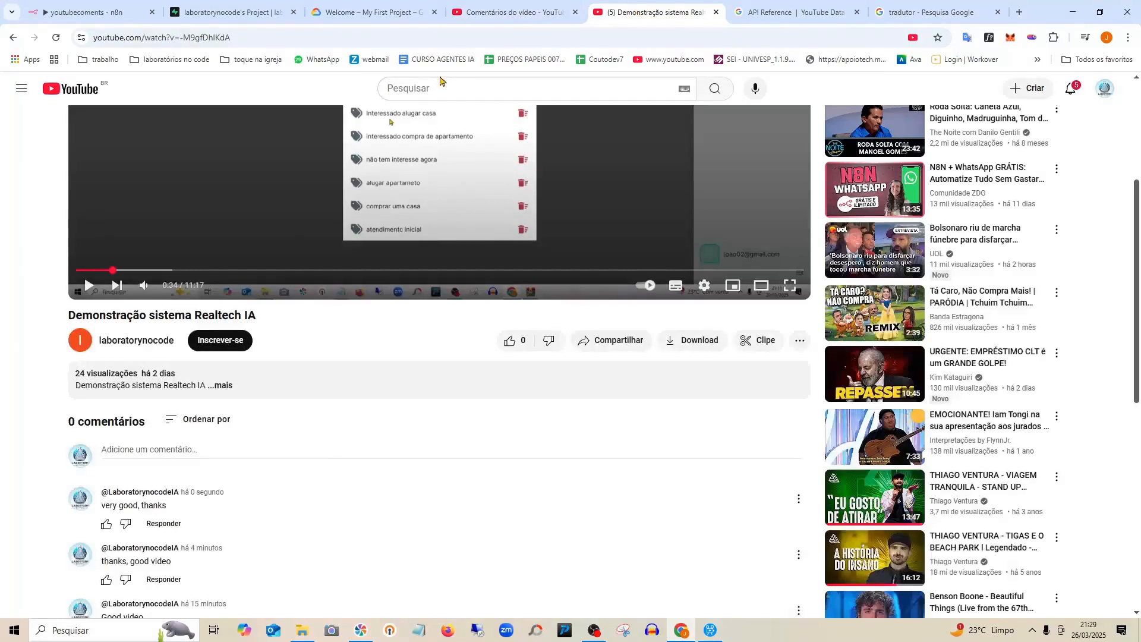
left_click(385, 34)
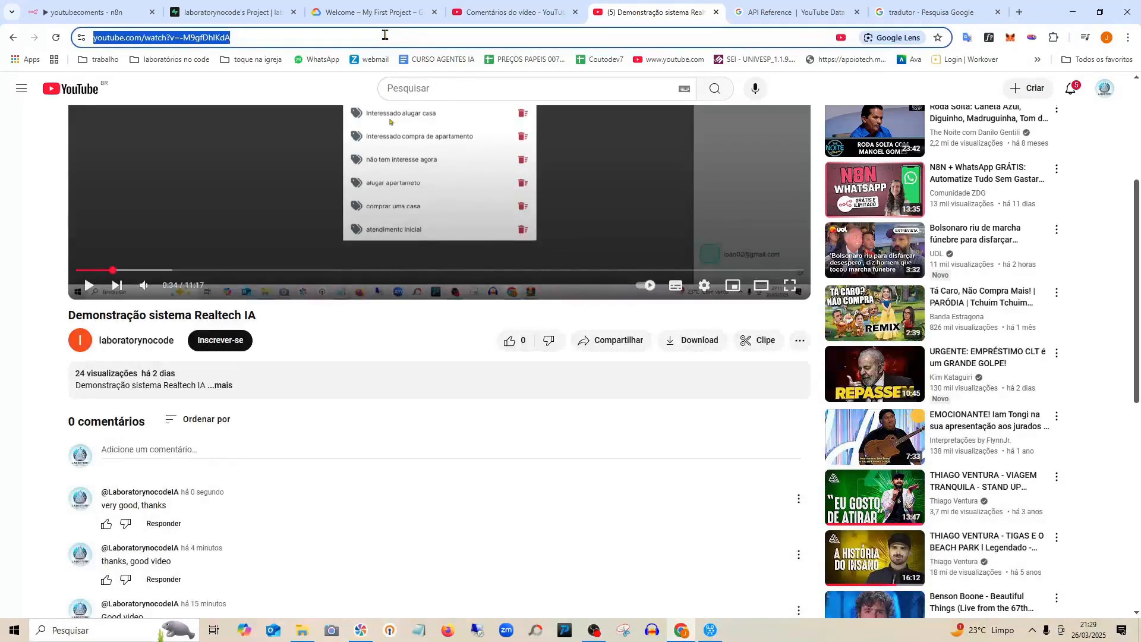
key("Return")
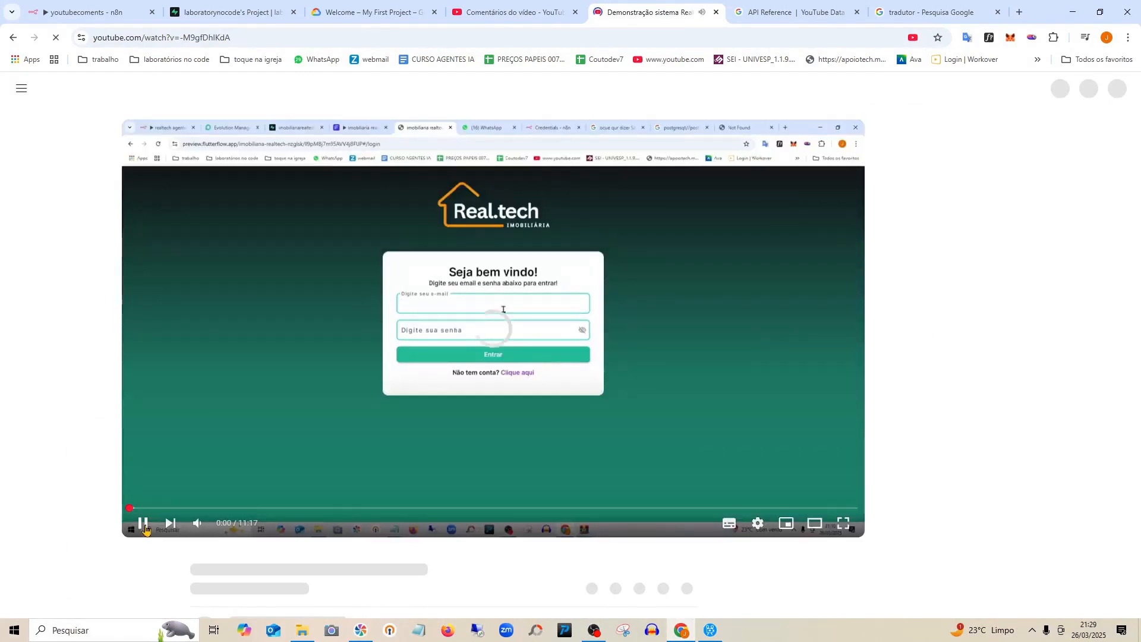
Pause the video and expand the reply under the 'Good video' comment.
left_click(145, 529)
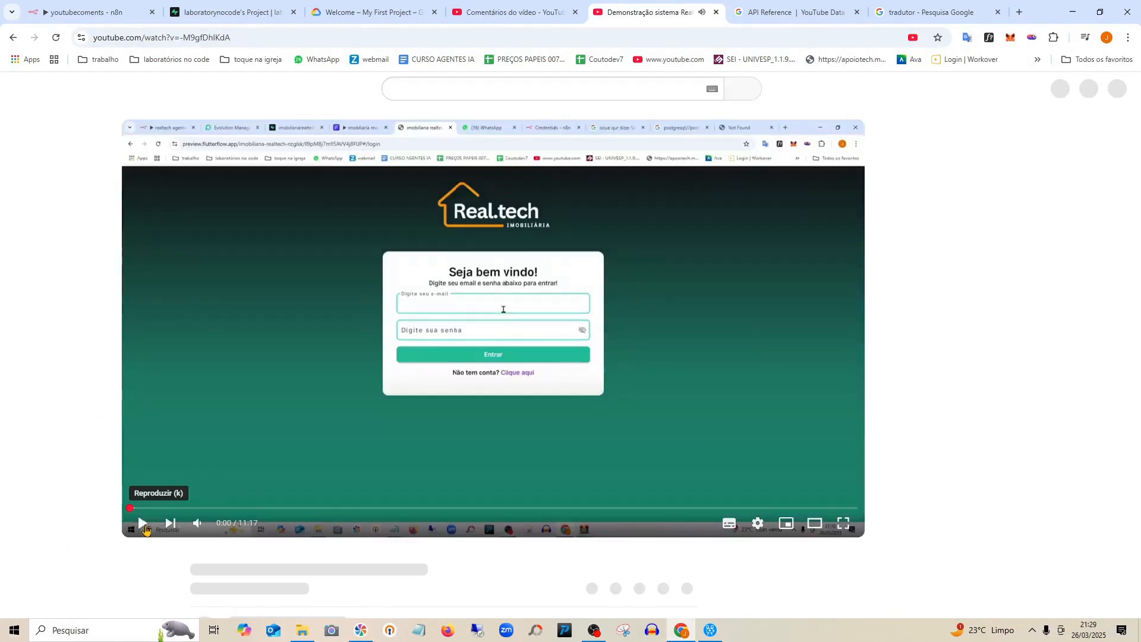
scroll(308, 528, "down", 2)
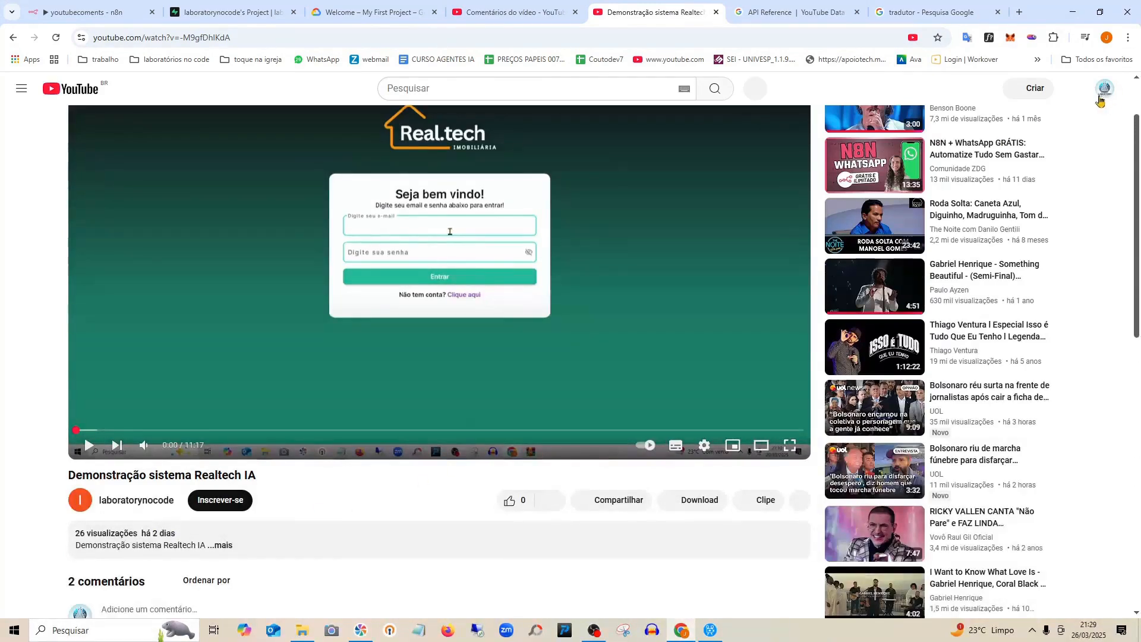
scroll(344, 506, "down", 5)
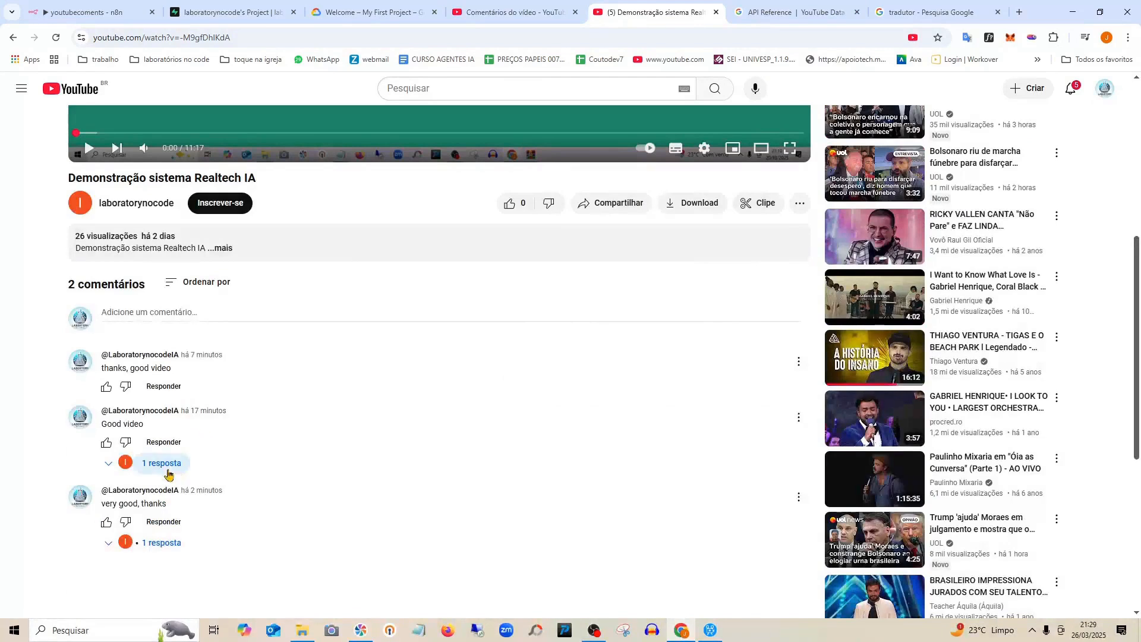
left_click(160, 469)
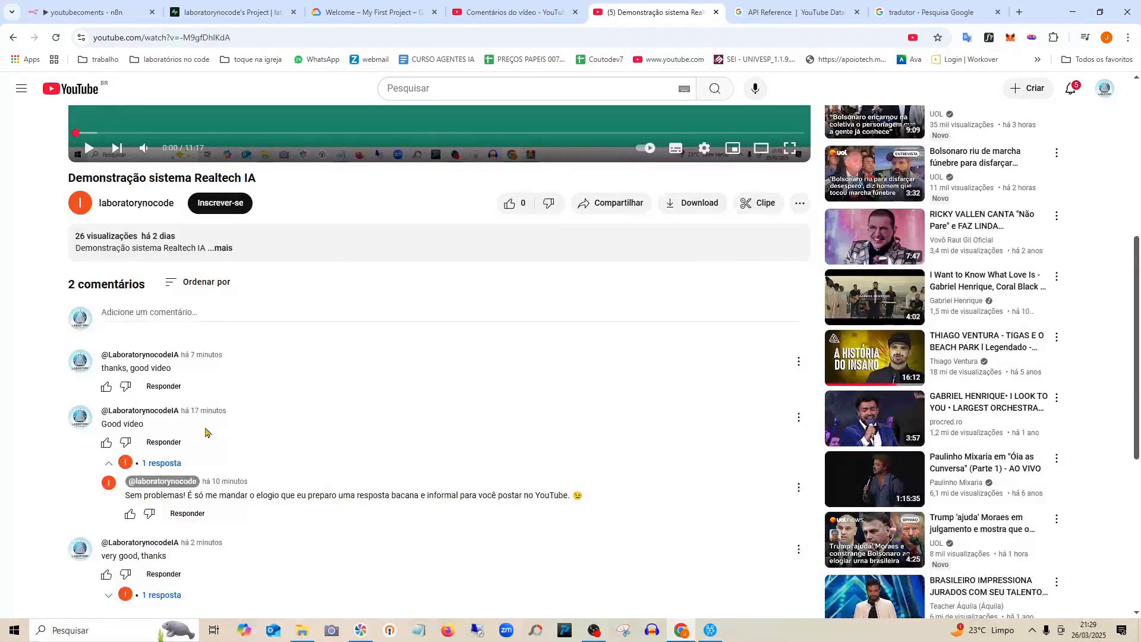
left_click(179, 388)
Reload the video, reveal the automated reply under 'very good, thanks', and return to n8n.
left_click(303, 37)
key("Return")
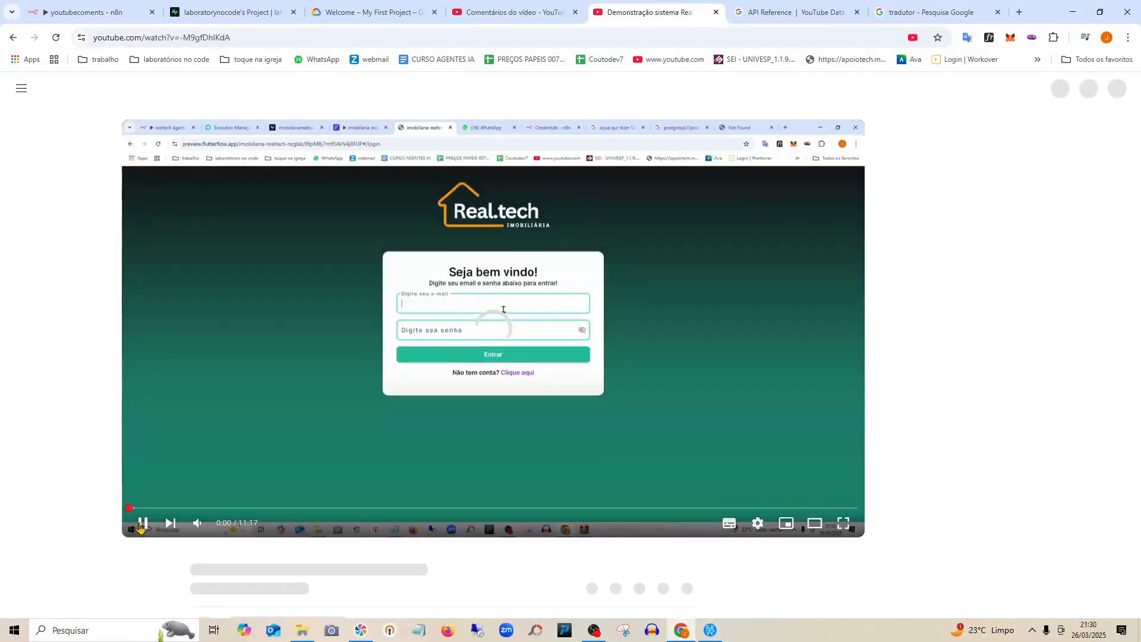
left_click(142, 524)
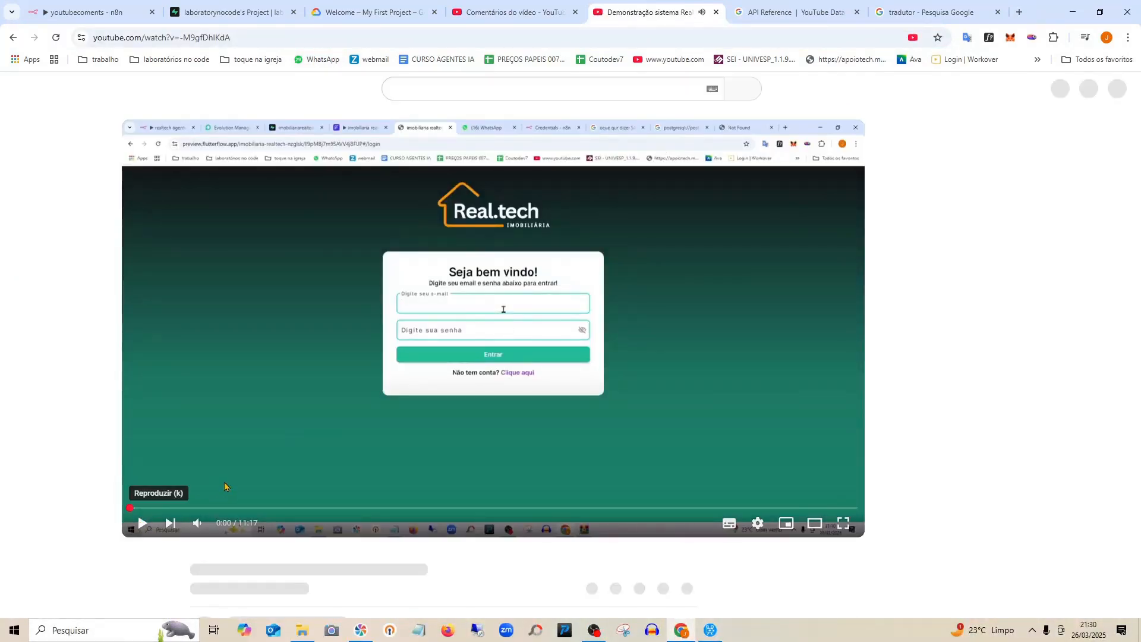
scroll(254, 540, "down", 2)
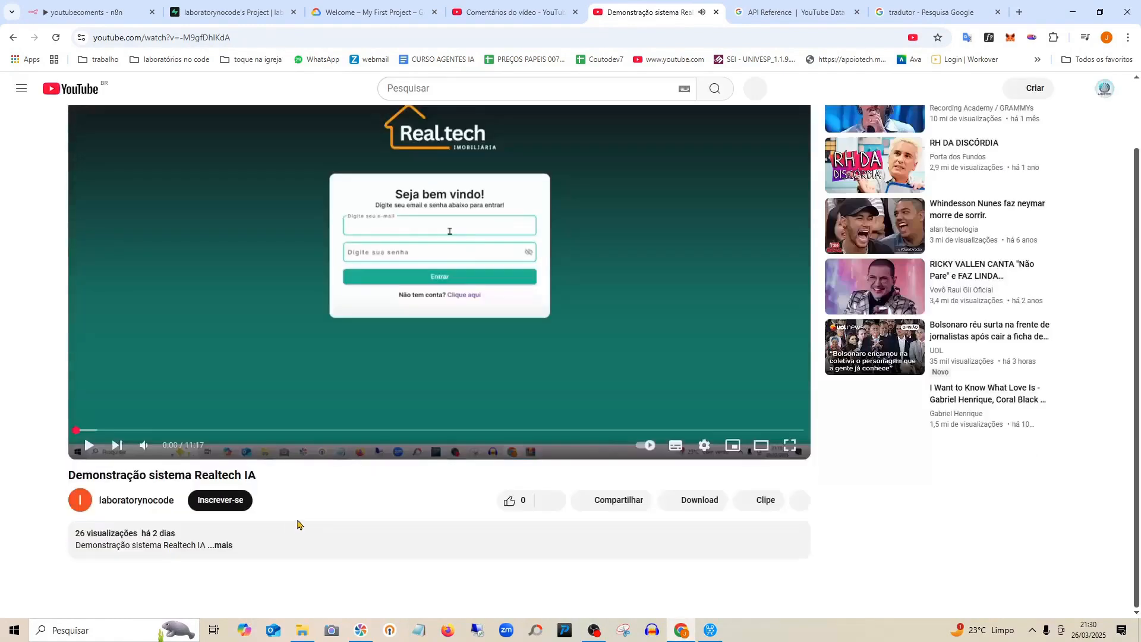
scroll(298, 523, "down", 4)
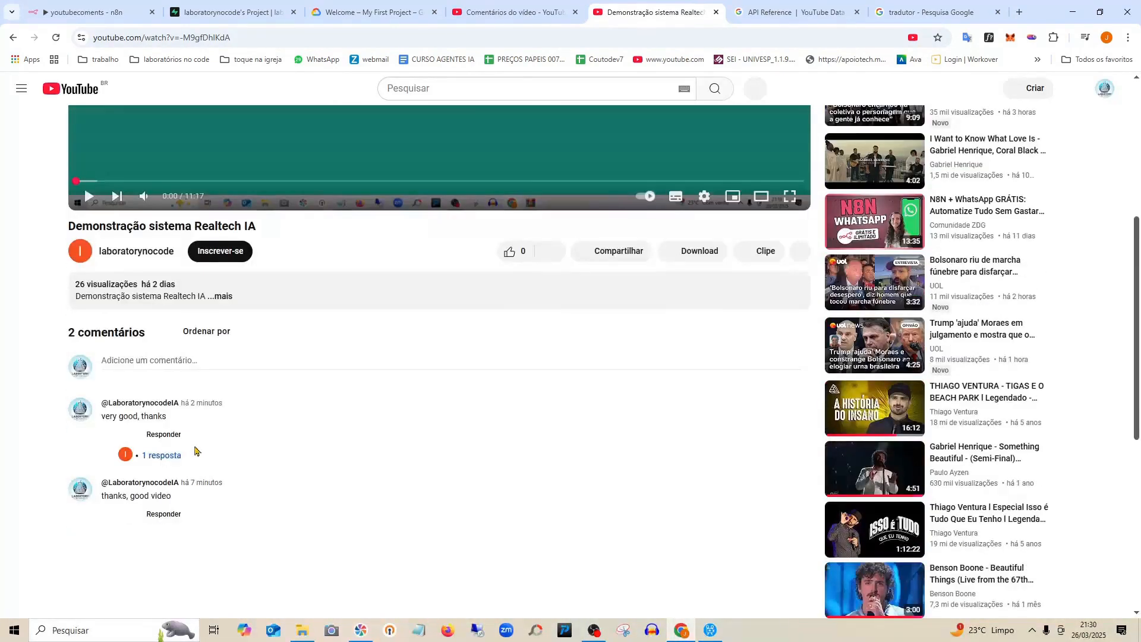
left_click(163, 455)
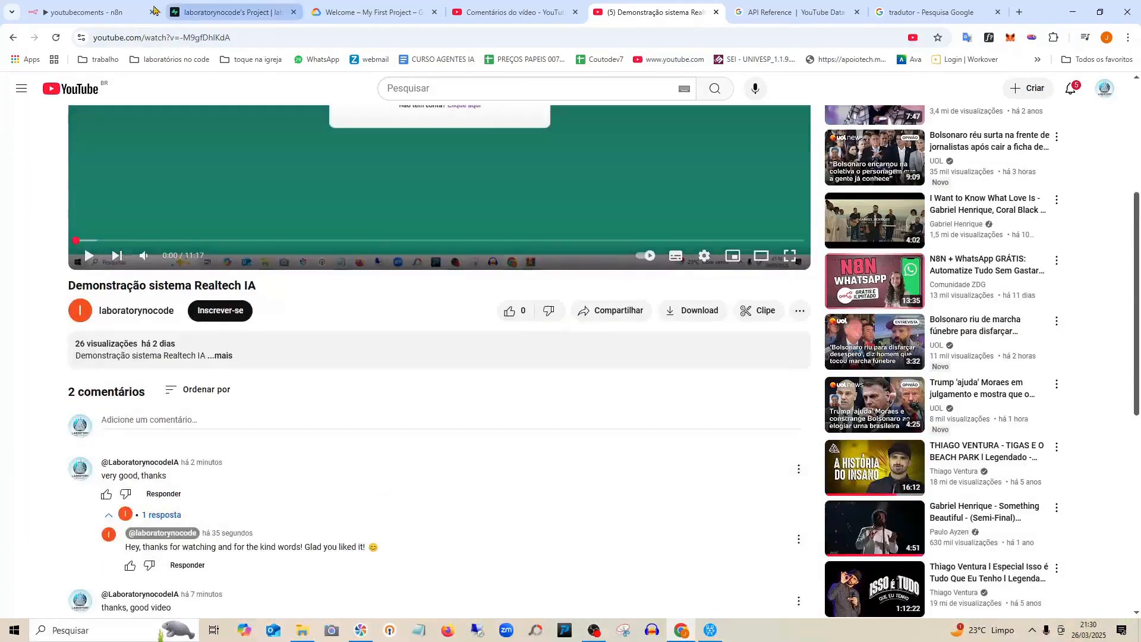
left_click(113, 7)
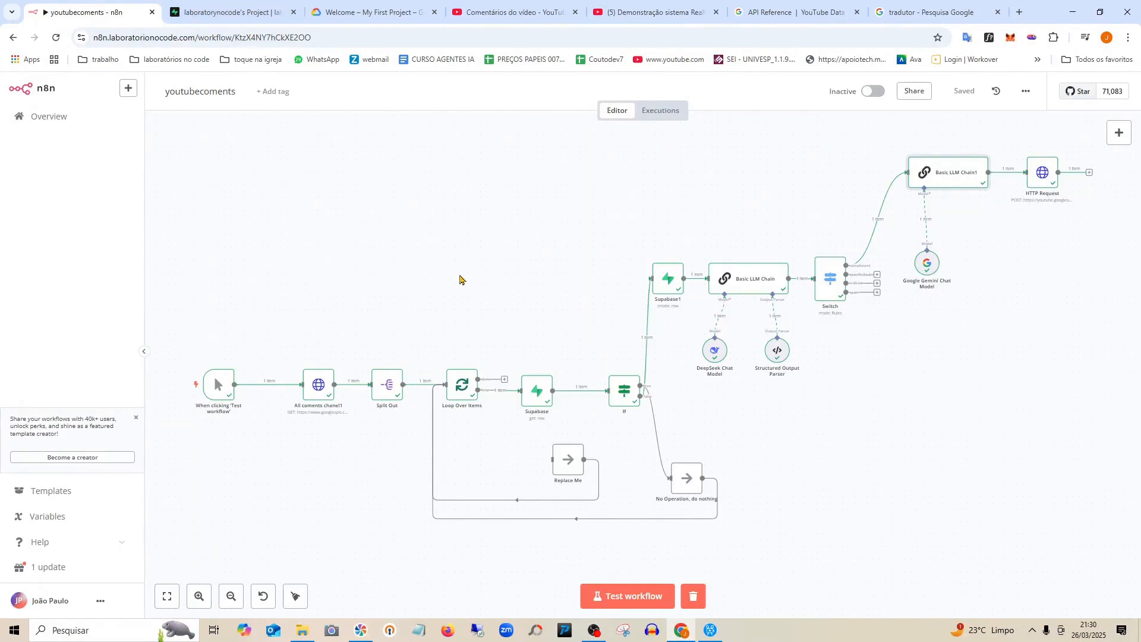
Copy the workflow name 'youtubecoments'.
left_click(227, 92)
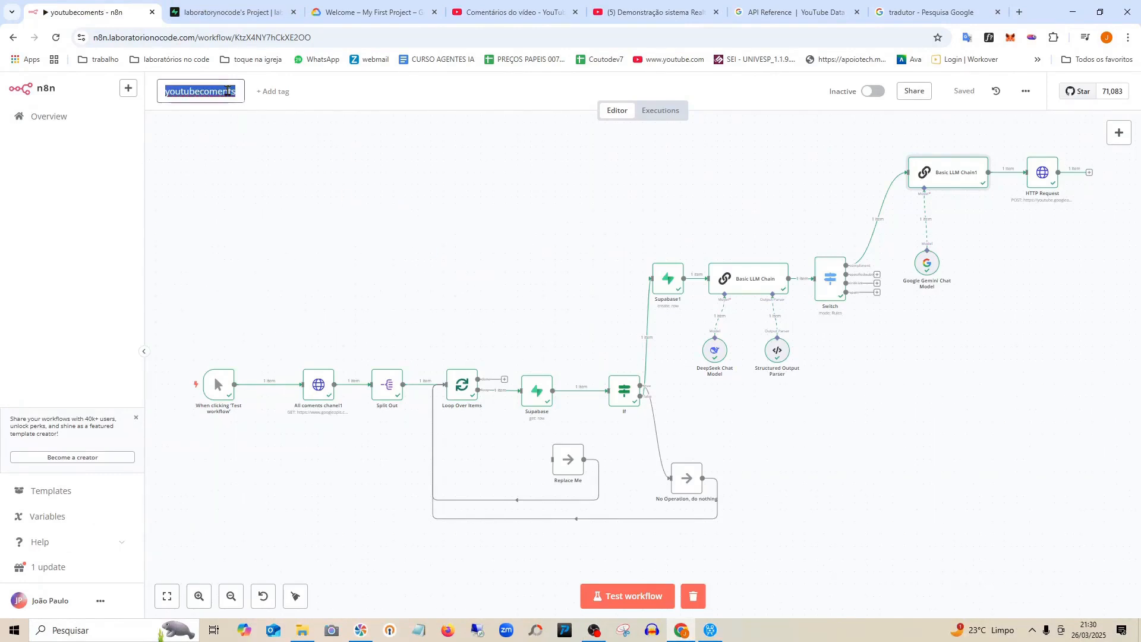
right_click(228, 91)
left_click(275, 182)
Create a new workflow from Overview and name it 'youtubecoments2'.
left_click(51, 119)
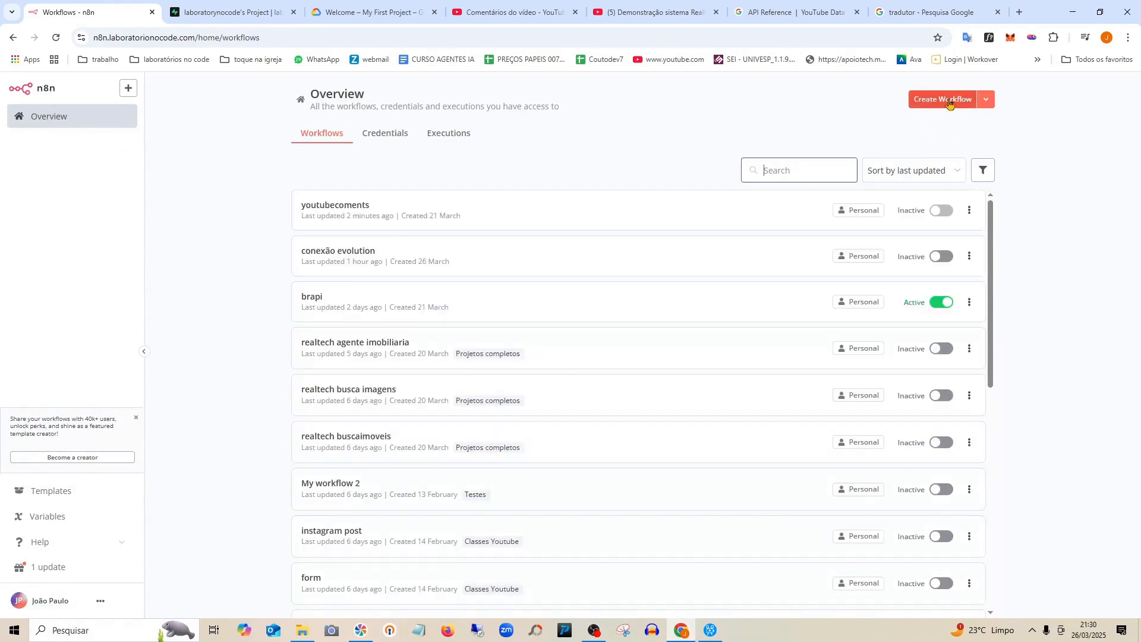
left_click(949, 101)
double_click(206, 89)
triple_click(206, 89)
type("youtubecomments")
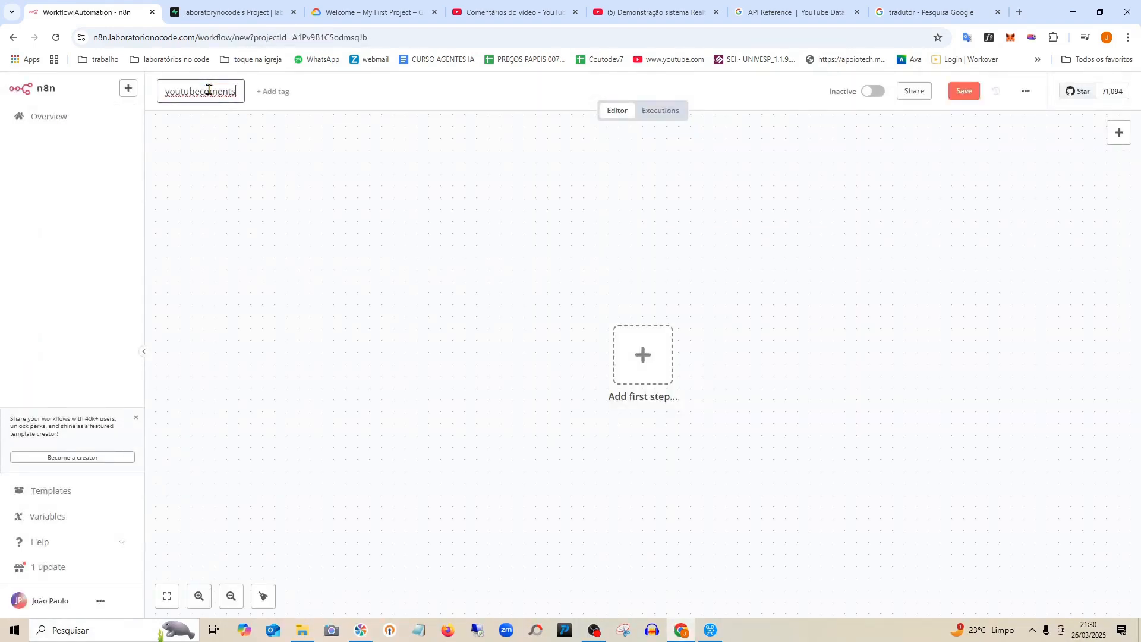
type("2")
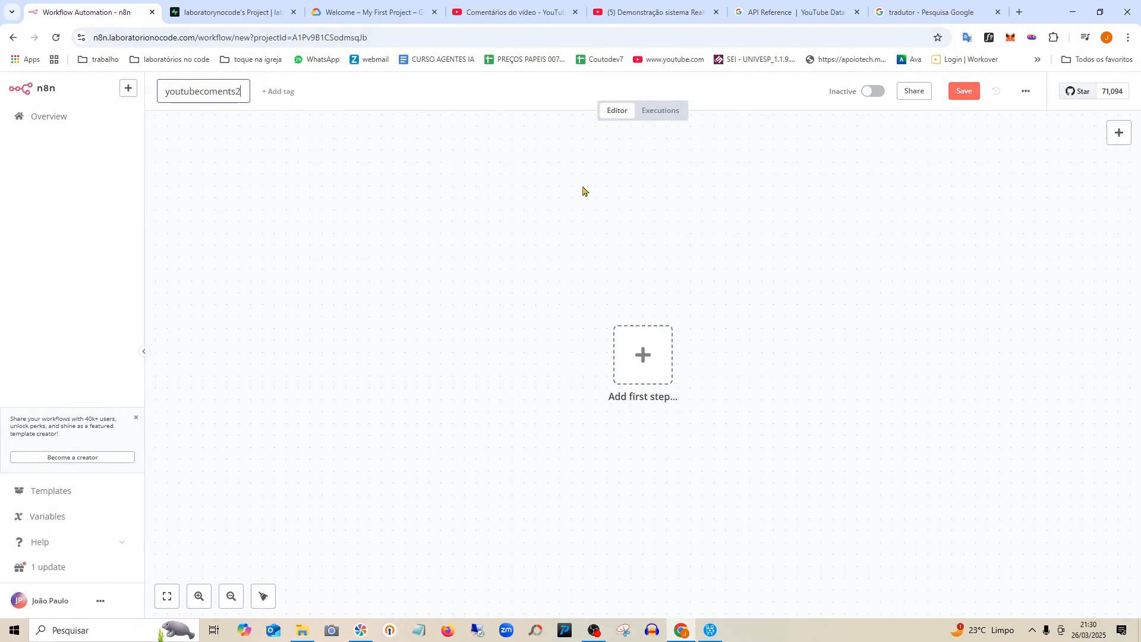
Add a manual 'Test workflow' trigger as the first node and save the workflow.
left_click(645, 353)
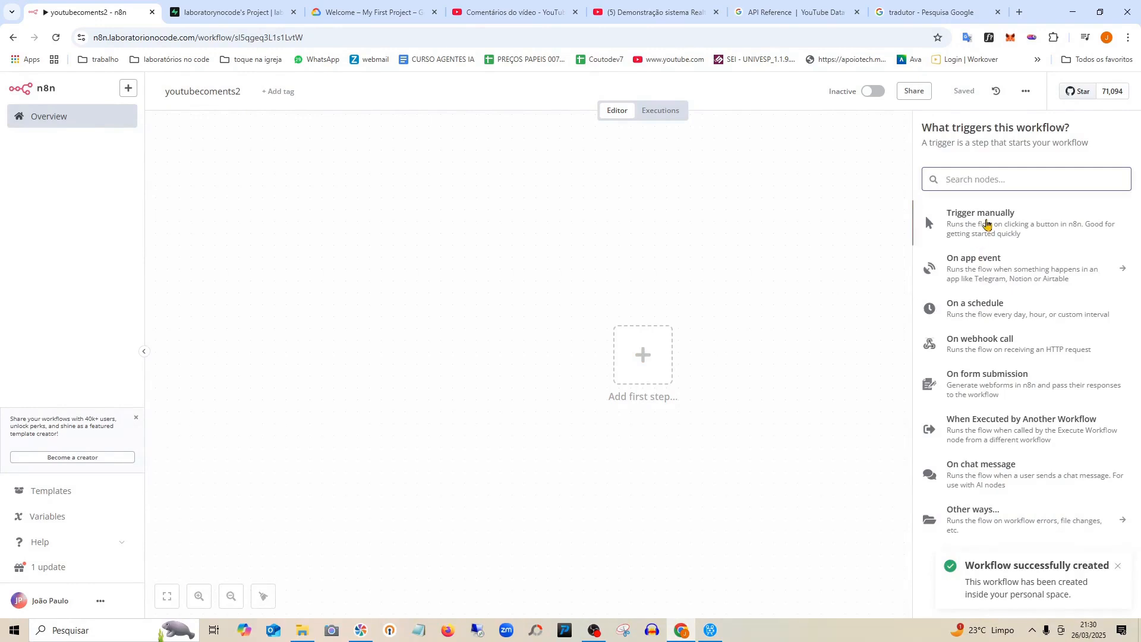
left_click(986, 223)
left_click_drag(641, 357, 309, 319)
left_click(967, 92)
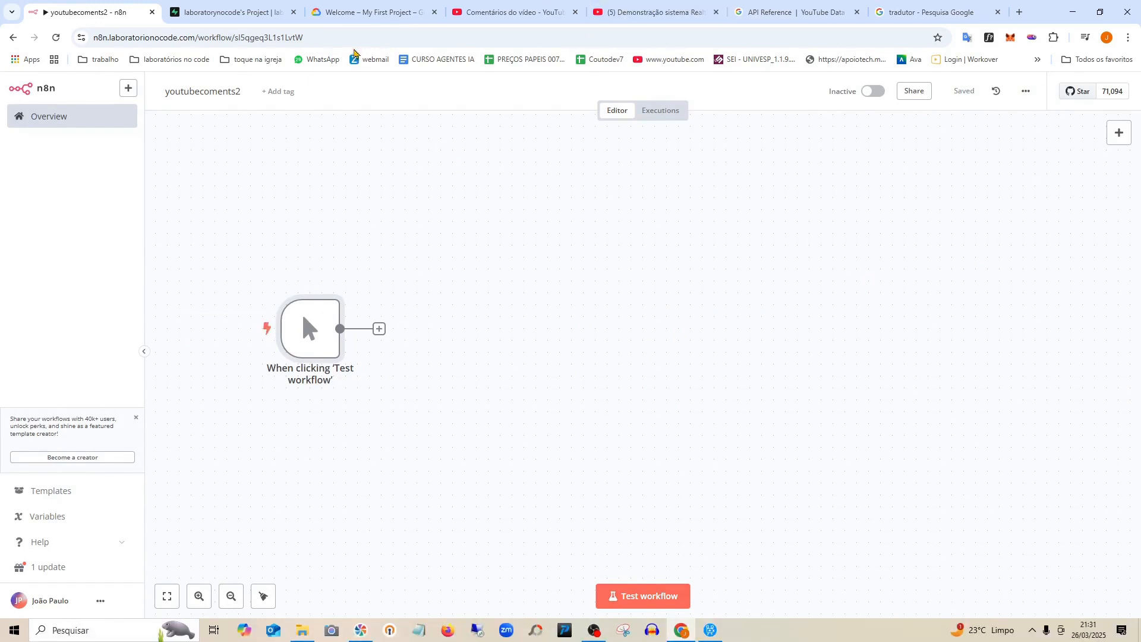
Load the Google Cloud console home under another signed-in Google account.
left_click(359, 11)
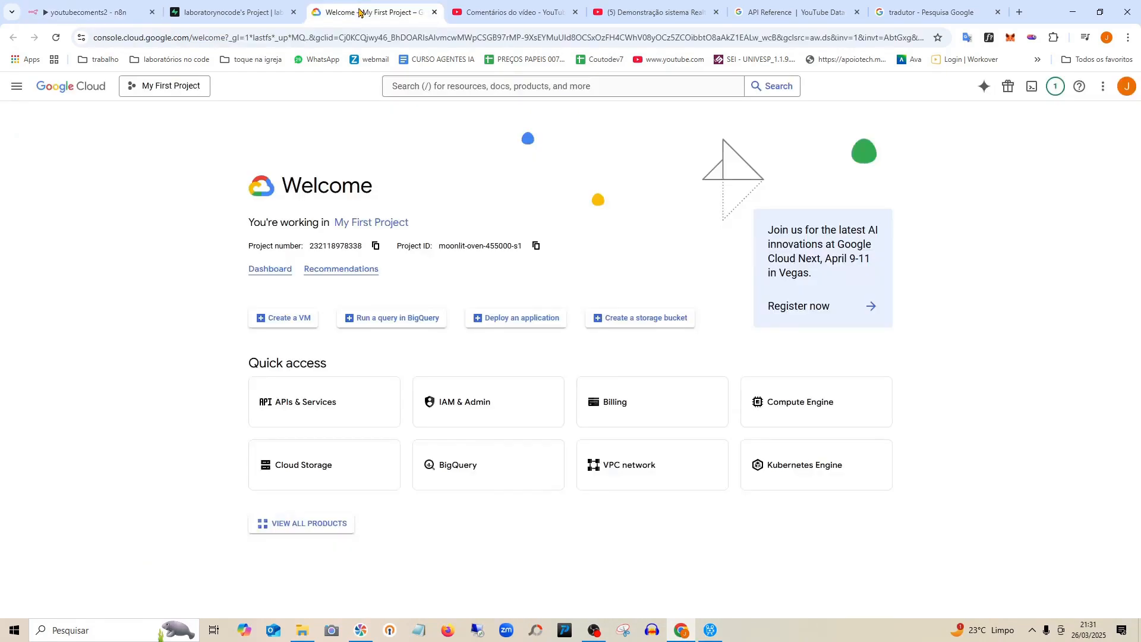
left_click(186, 39)
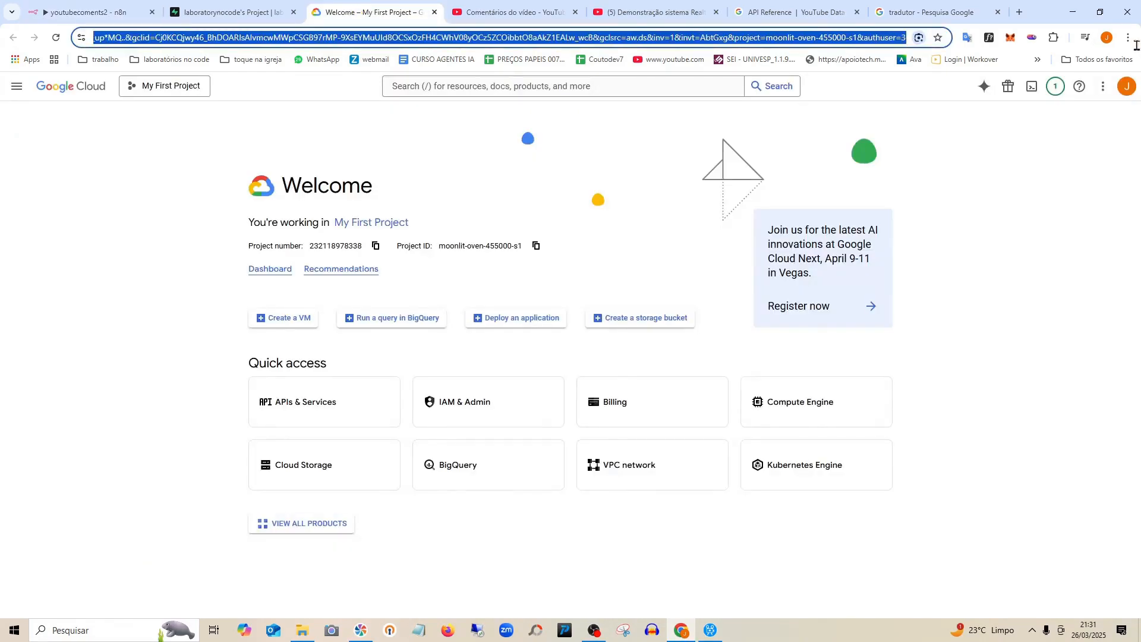
type("https://console.cloud.google.com")
key("Return")
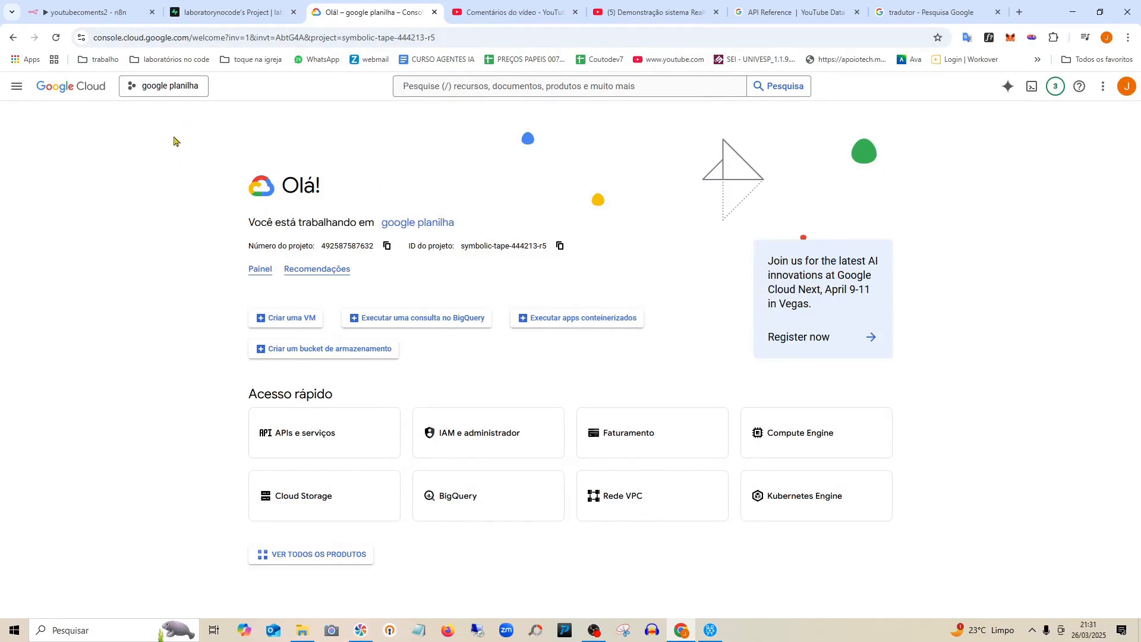
left_click(1131, 87)
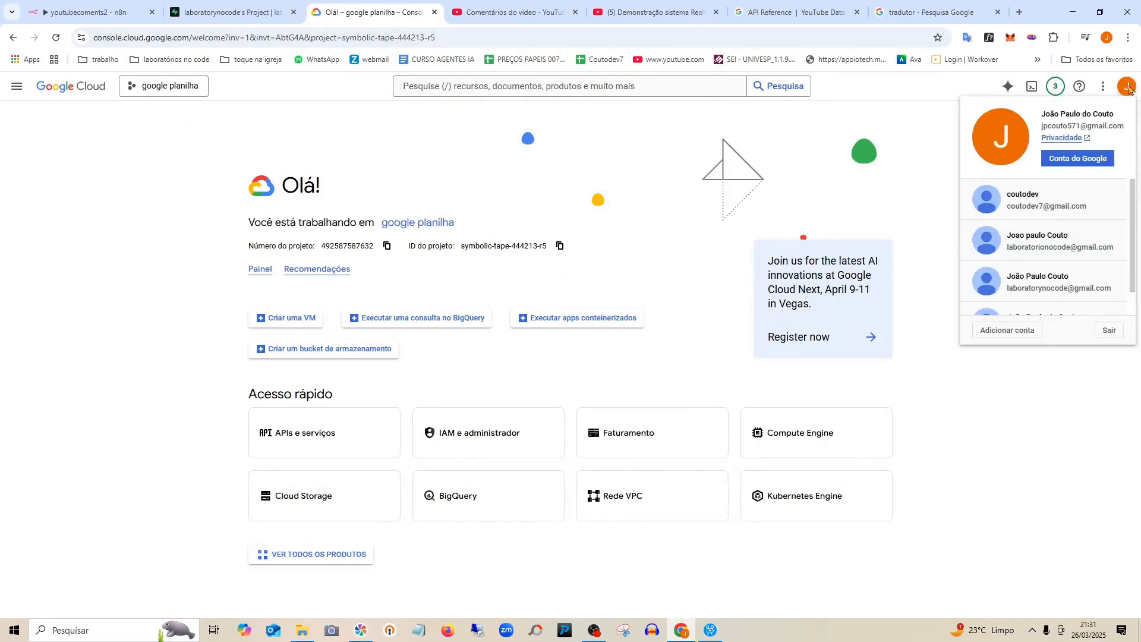
left_click(1052, 285)
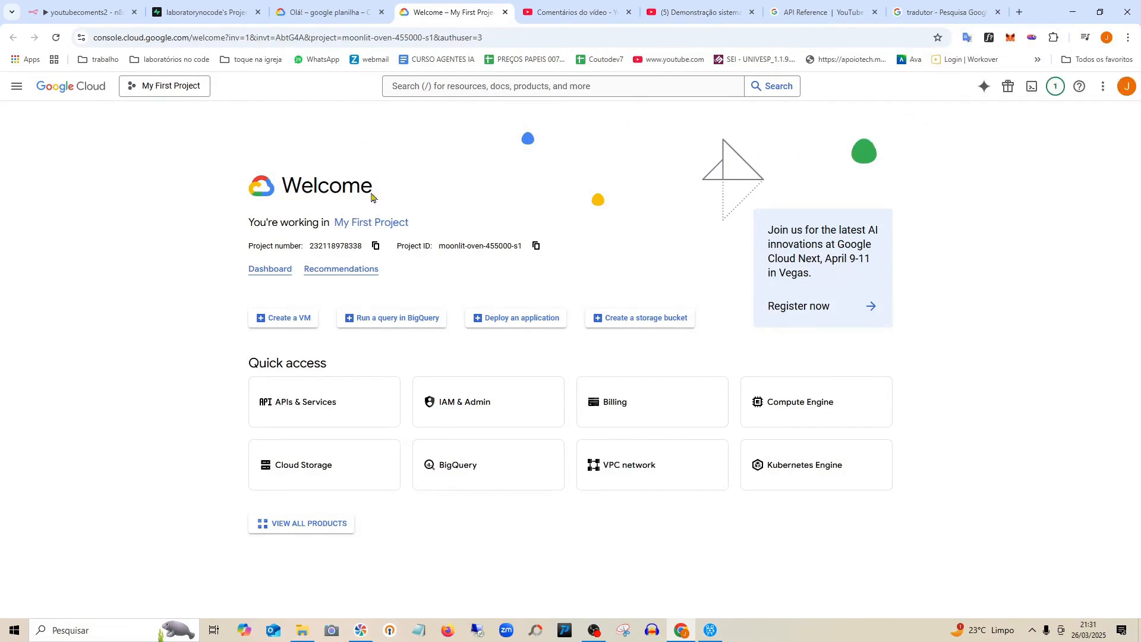
Navigate through the console menu to APIs & Services for My First Project.
left_click(15, 90)
mouse_move(24, 112)
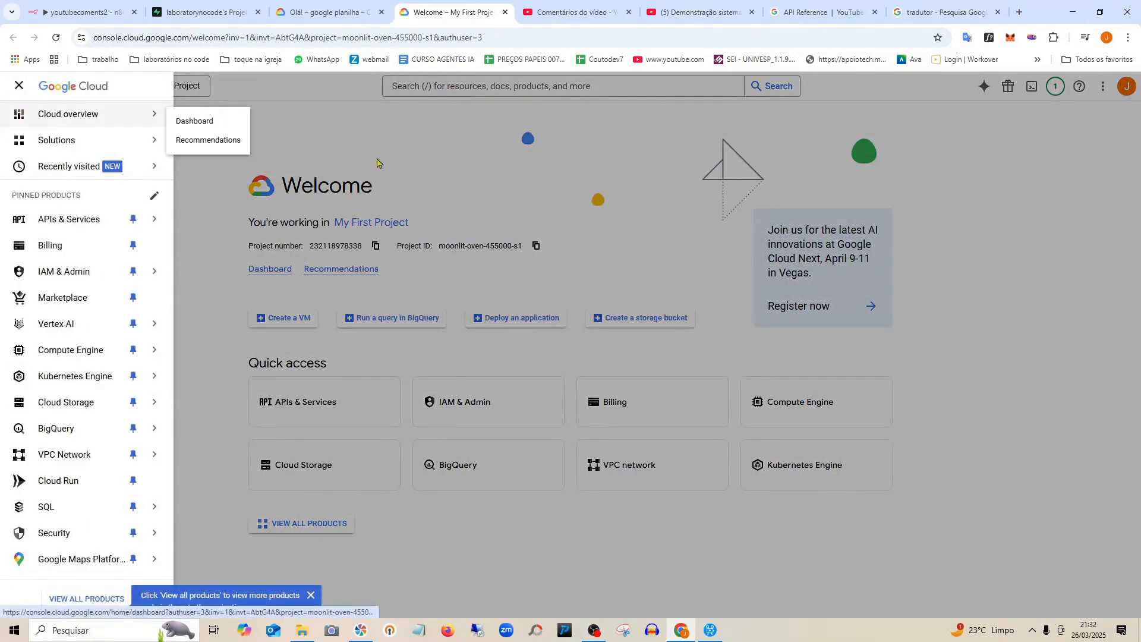
left_click(359, 123)
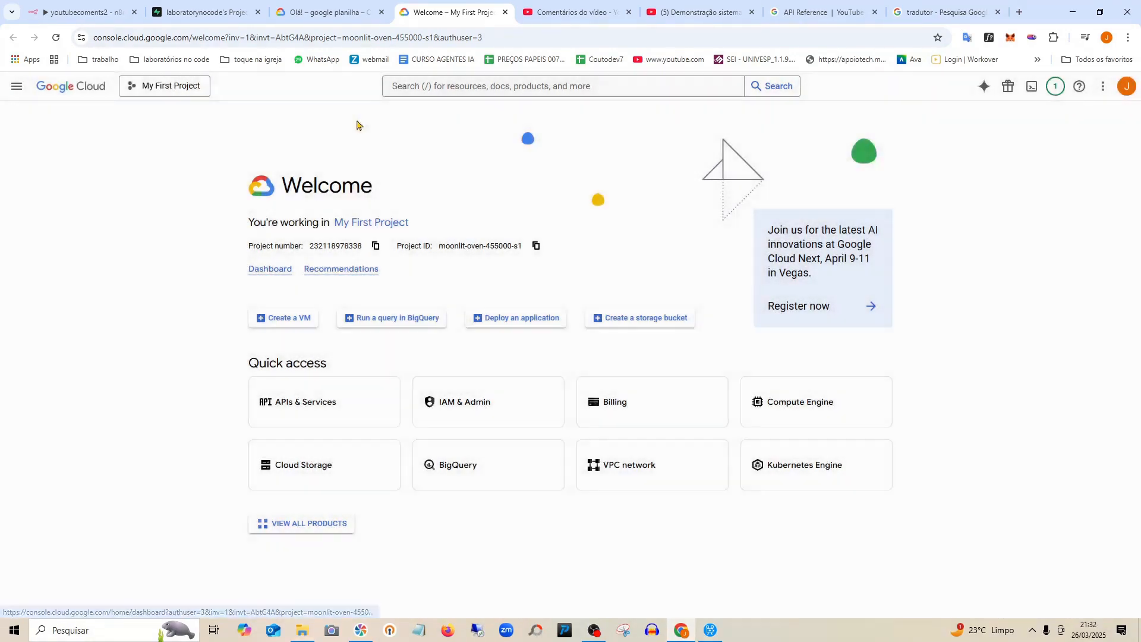
left_click(16, 89)
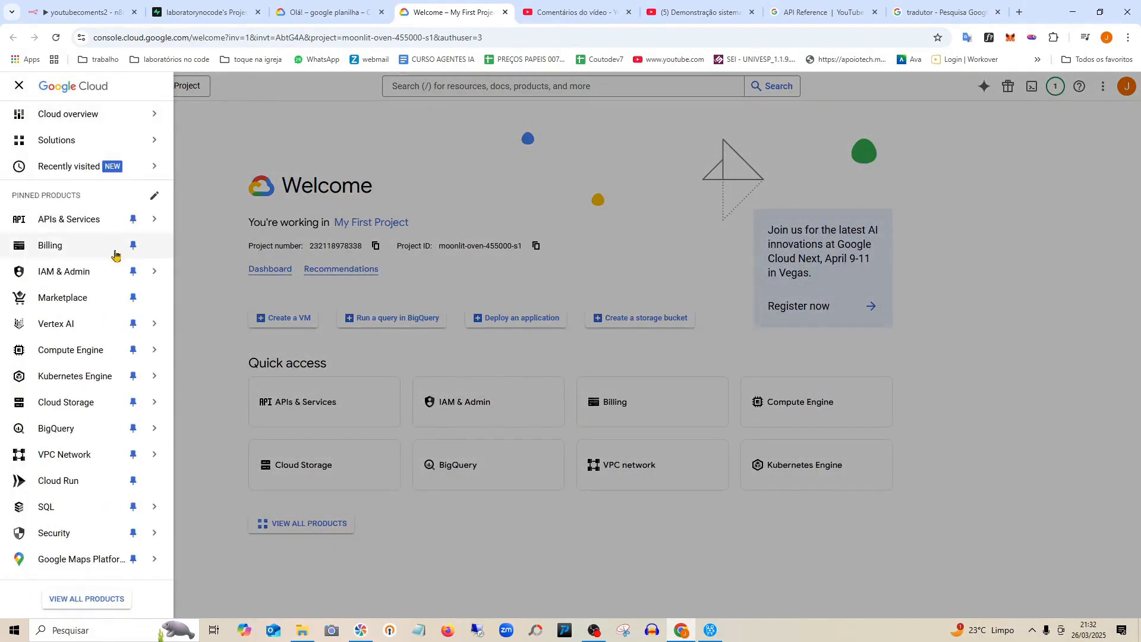
mouse_move(84, 226)
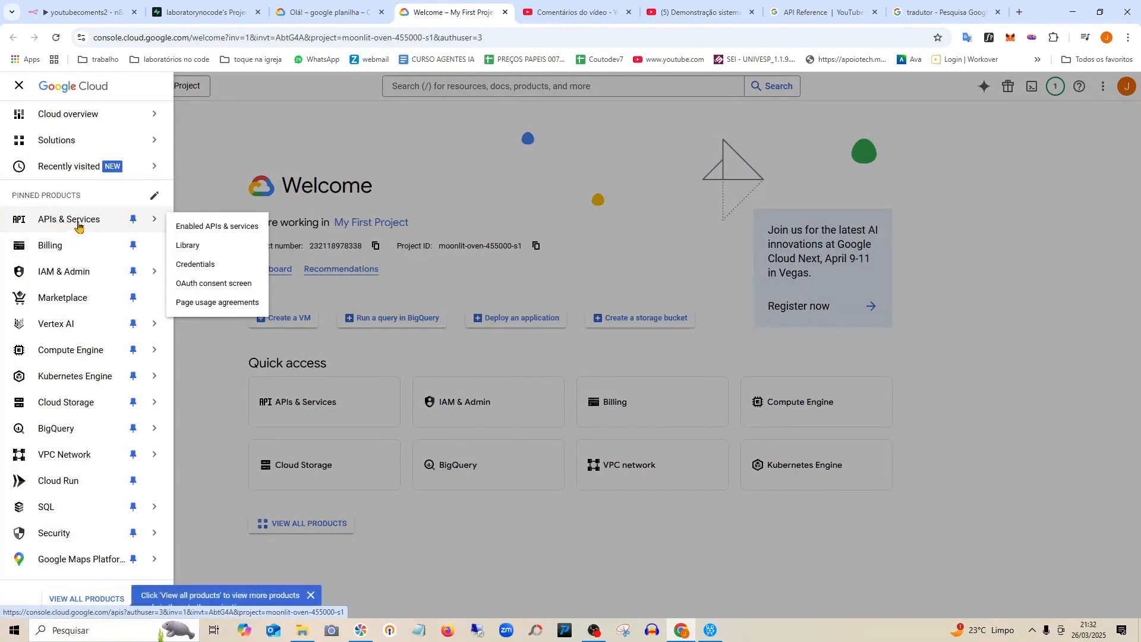
left_click(79, 226)
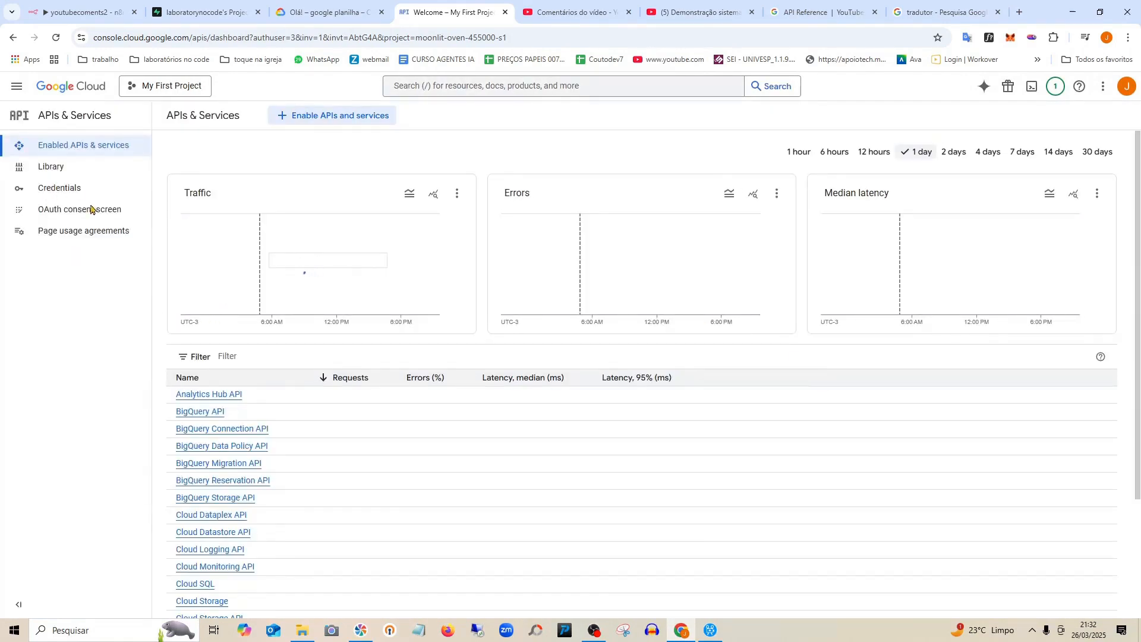
Find YouTube Data API v3 in the API Library, enable it, then go to OAuth consent.
left_click(60, 172)
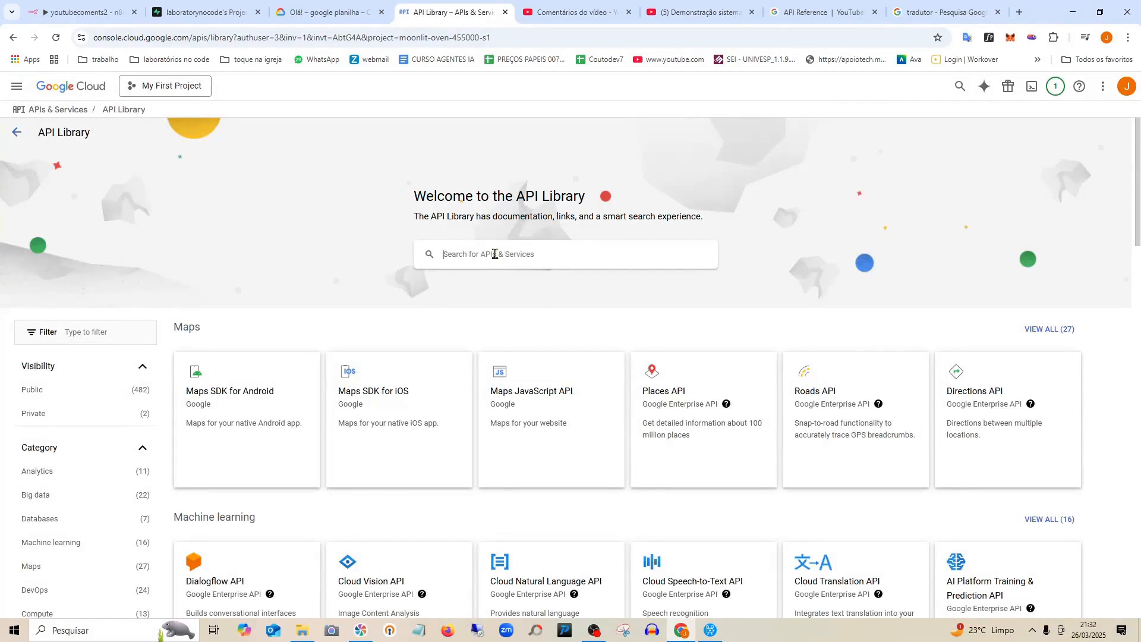
left_click(495, 255)
type("ap")
key("BackSpace")
key("BackSpace")
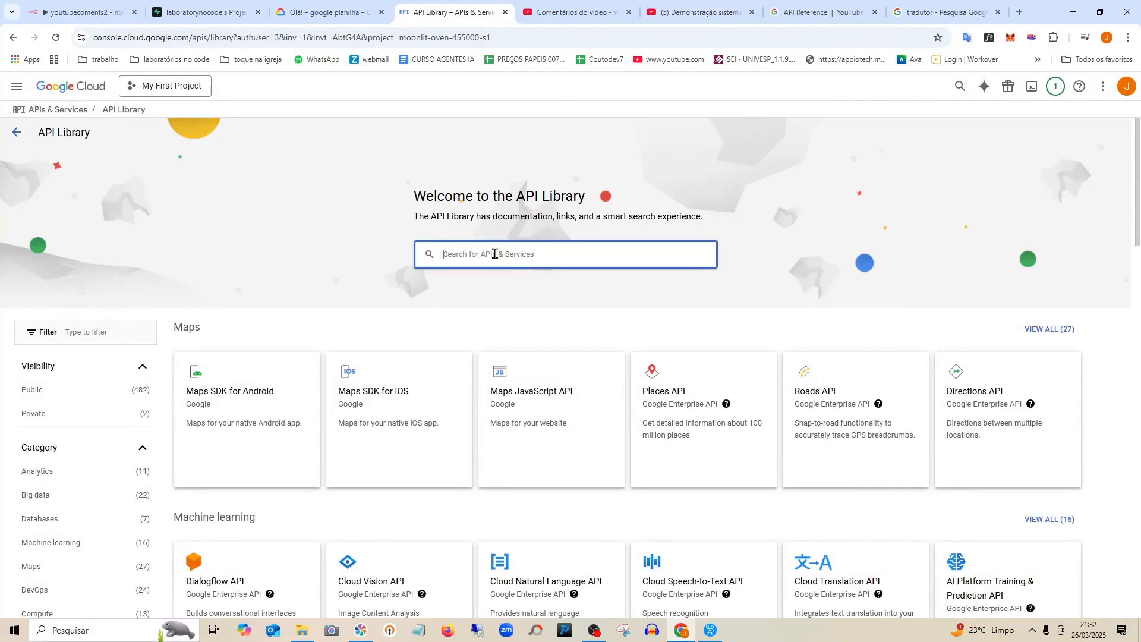
type("youtube")
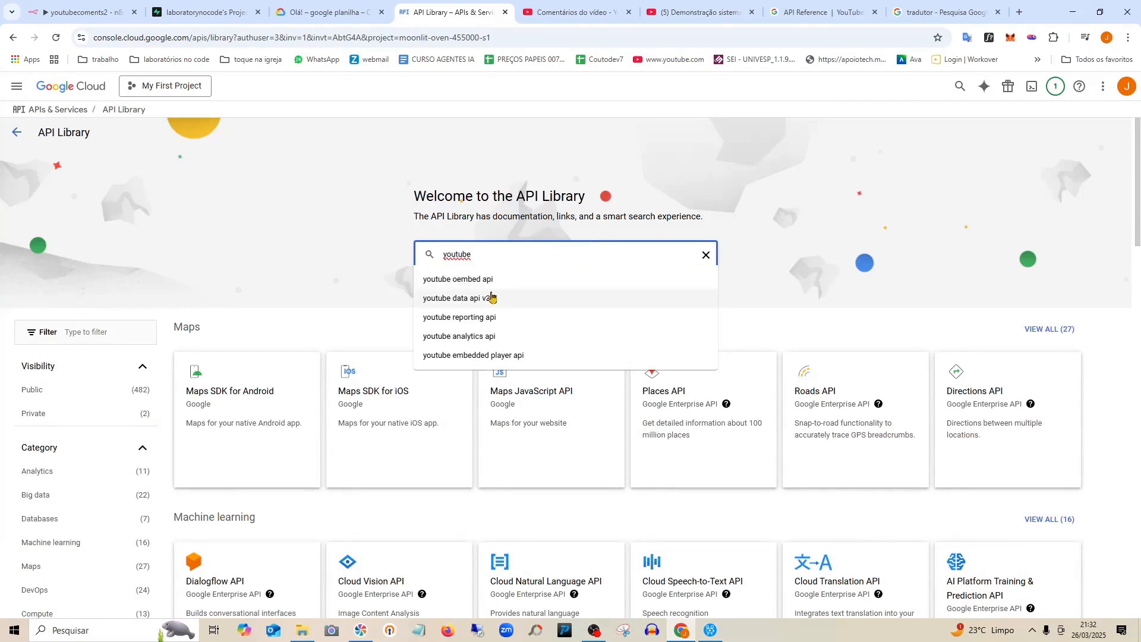
left_click(473, 303)
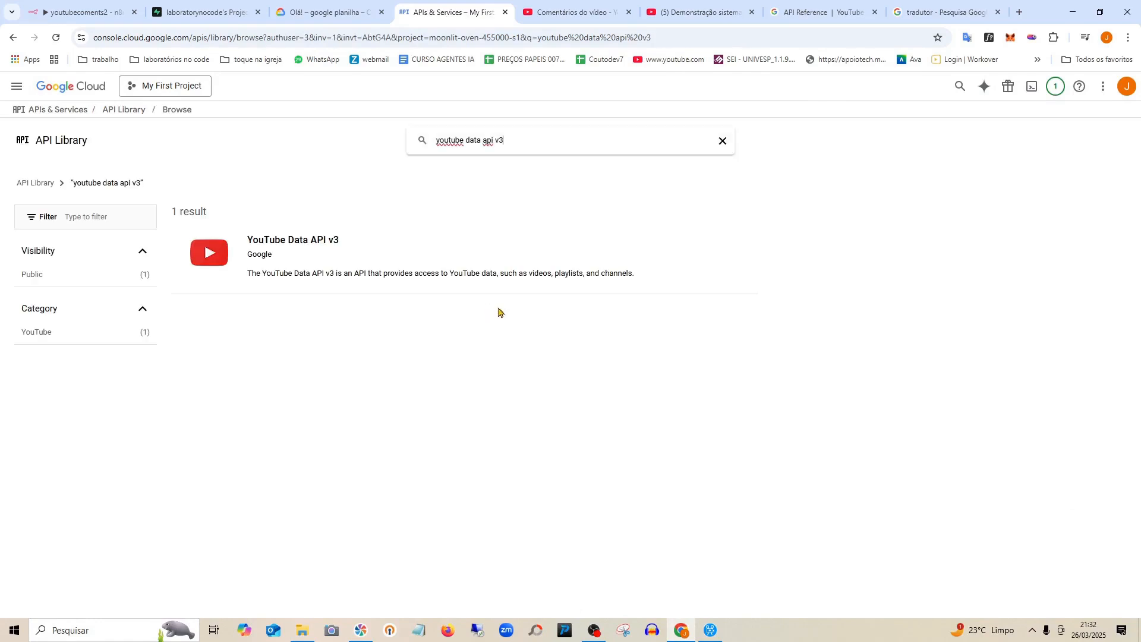
left_click(296, 247)
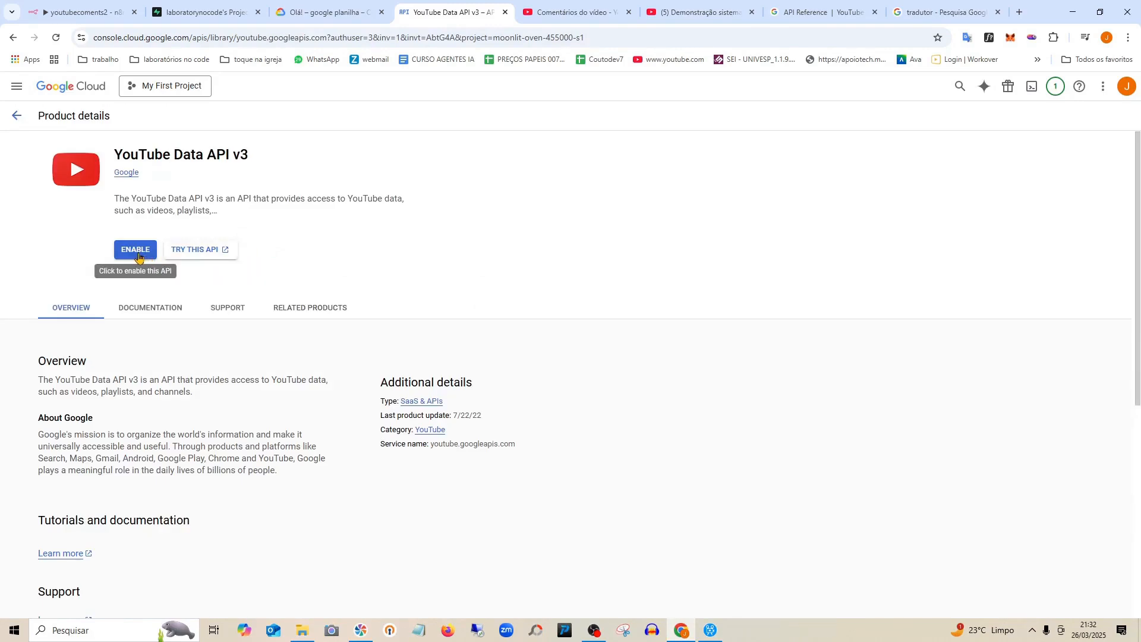
left_click(136, 249)
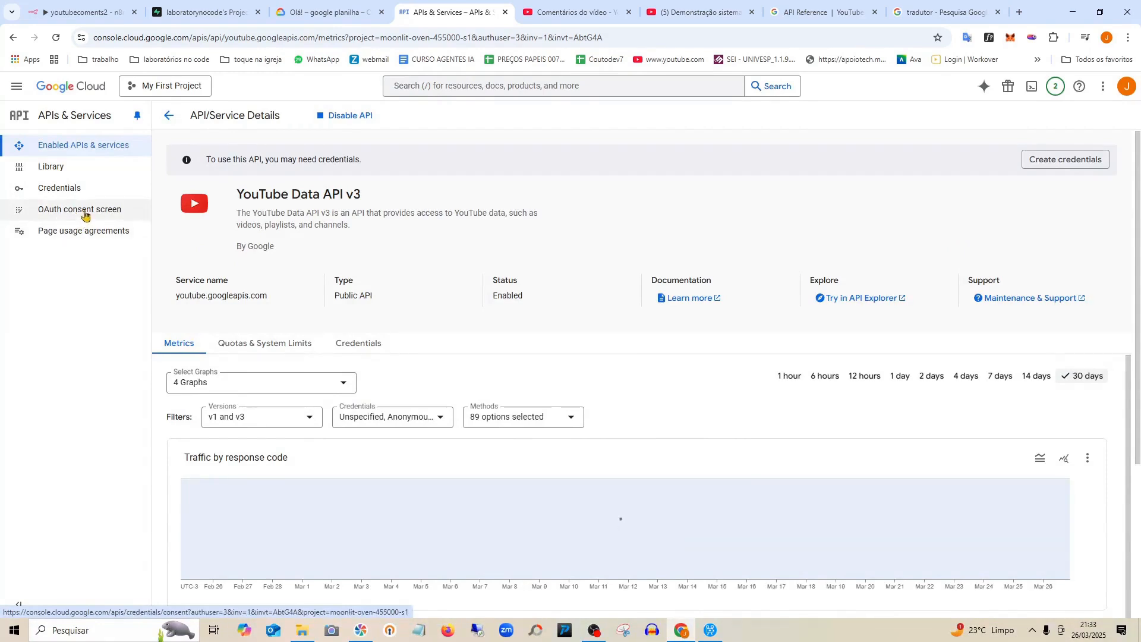
left_click(86, 216)
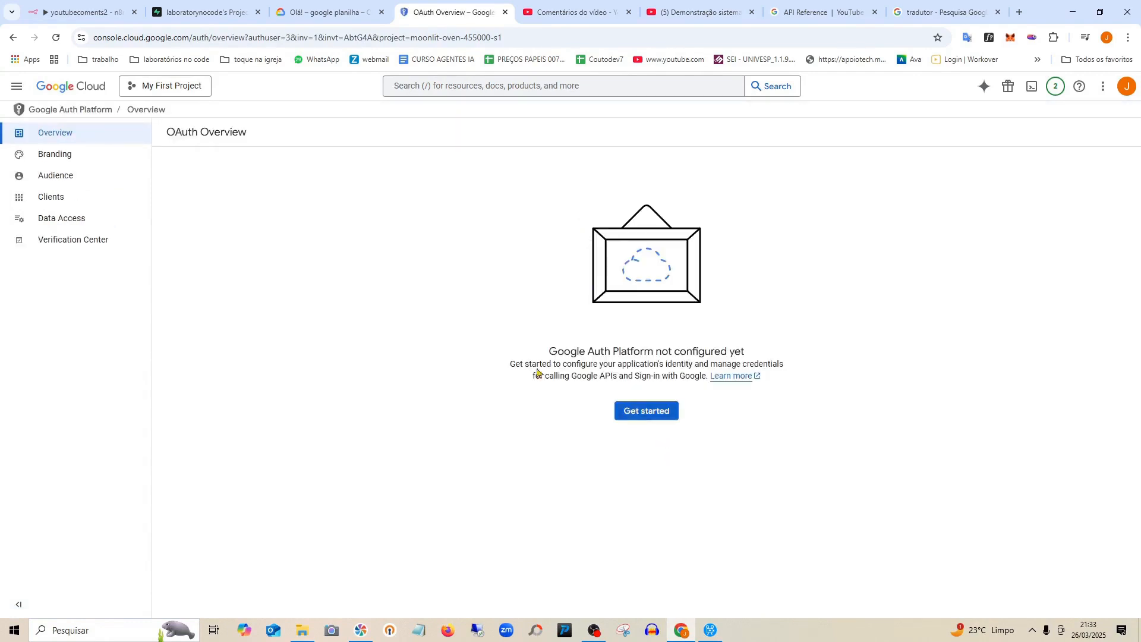
Begin Google Auth Platform setup with app name 'laboratory' and the account's support email.
left_click(643, 418)
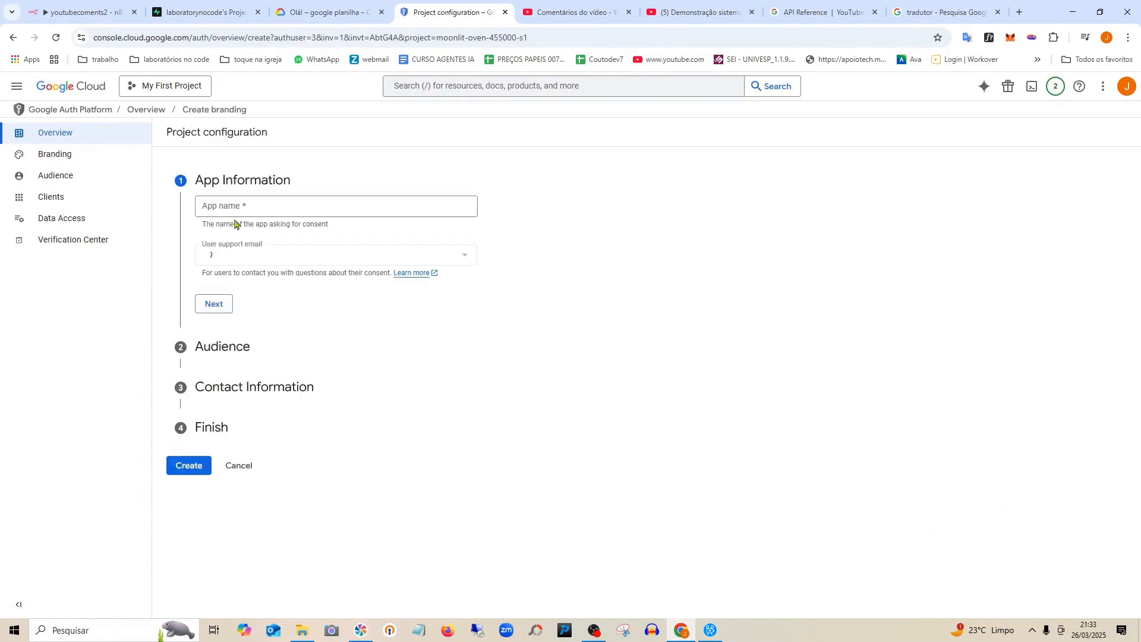
left_click(277, 202)
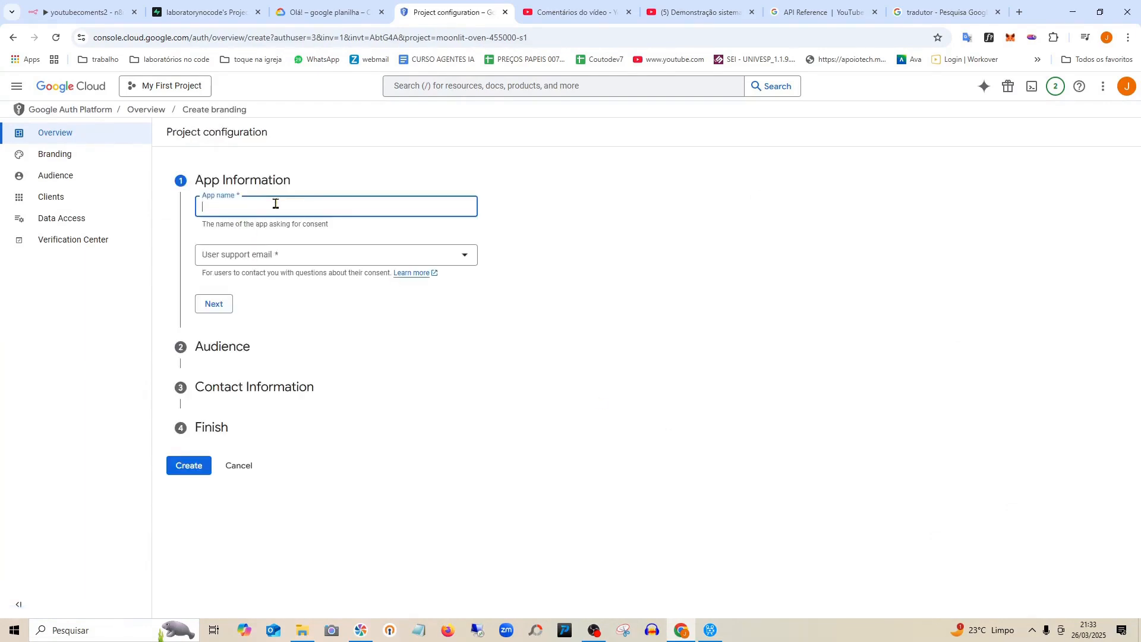
type("laboratory")
left_click(323, 255)
left_click(310, 263)
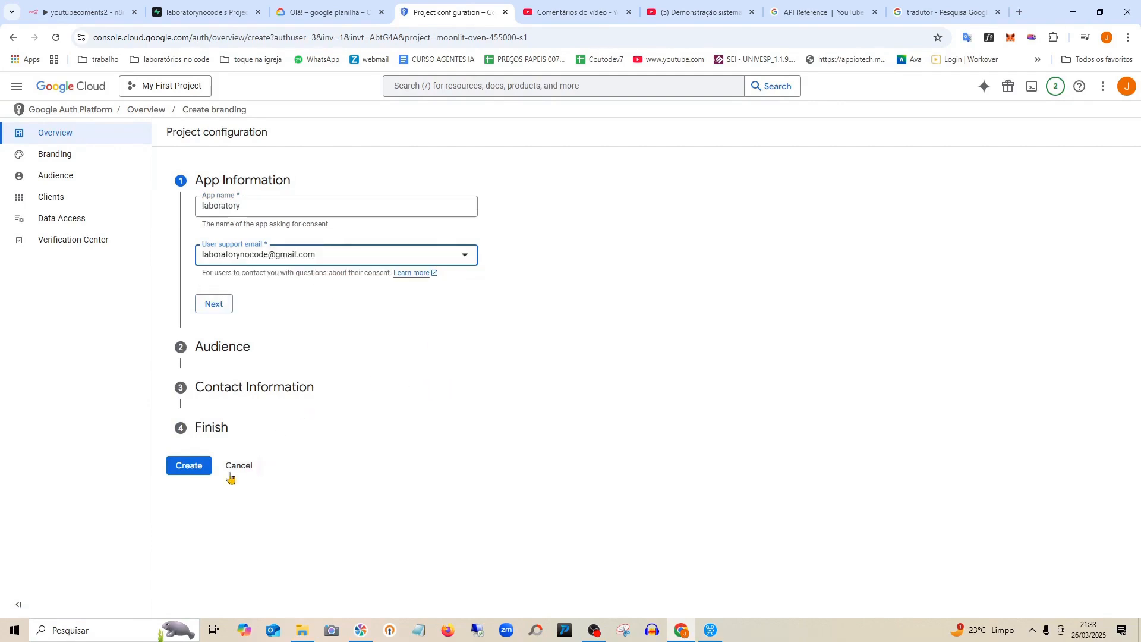
left_click(189, 470)
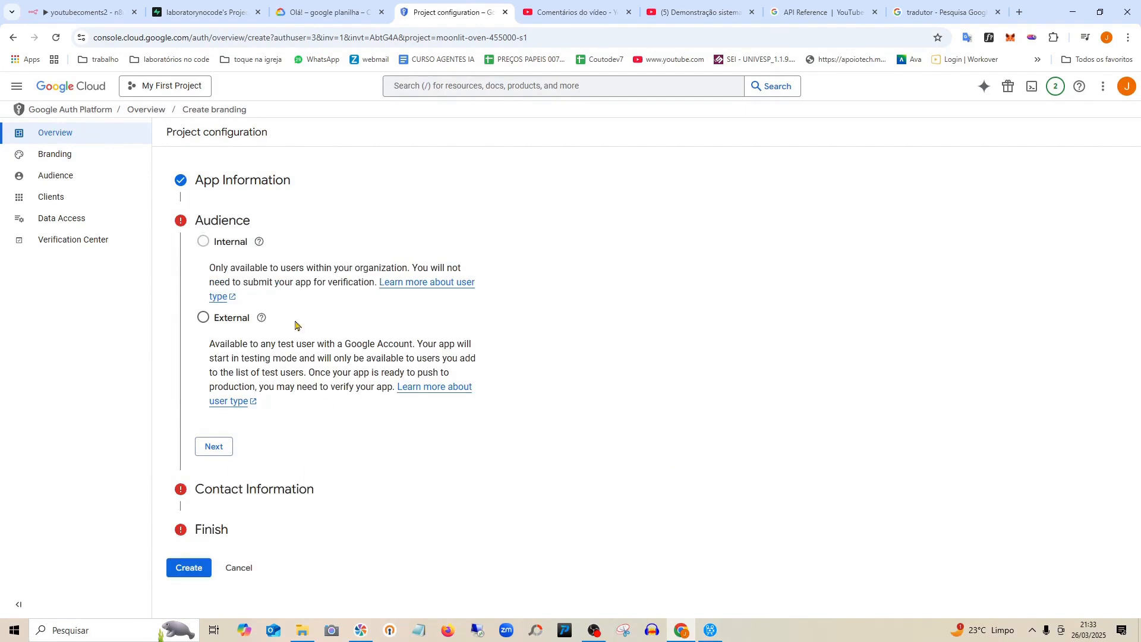
Choose External audience and enter the contact email address.
left_click(203, 317)
left_click(222, 451)
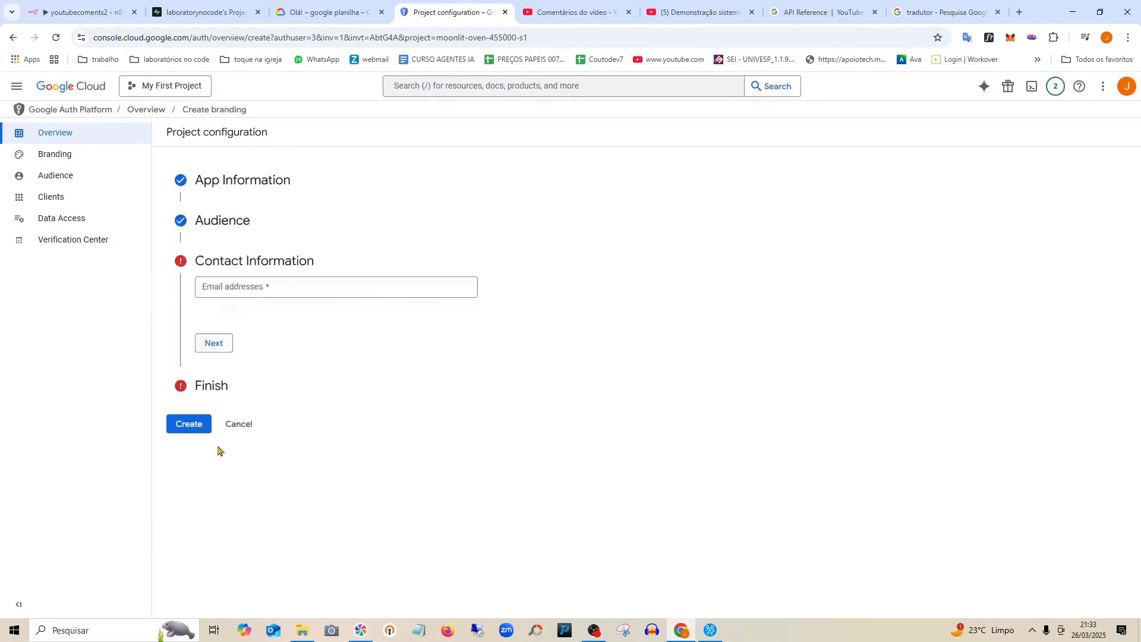
left_click(260, 292)
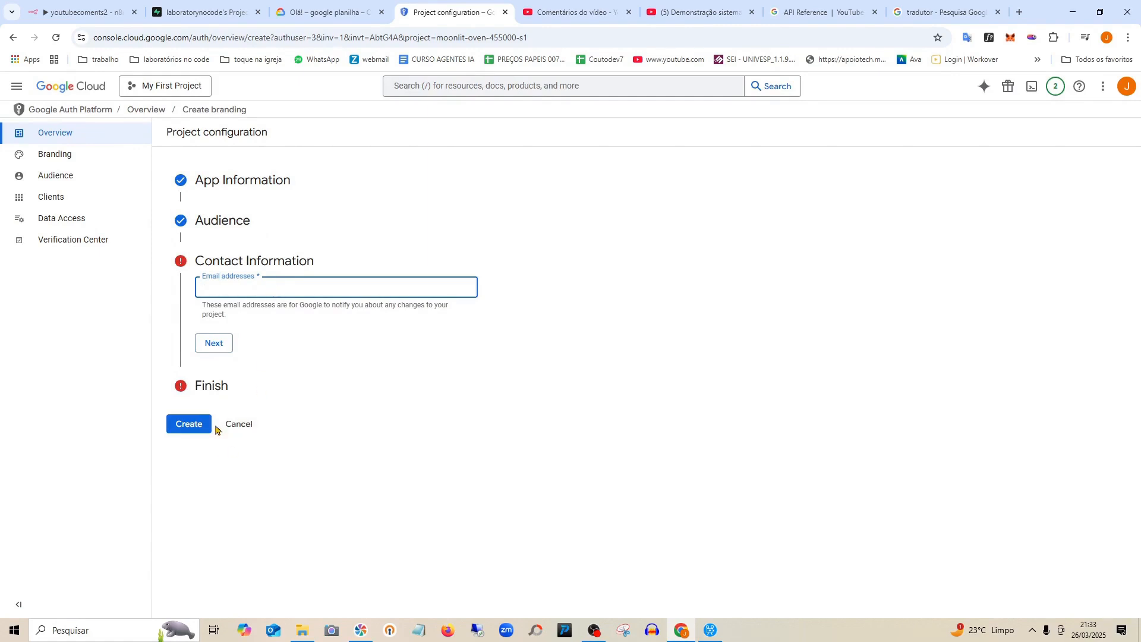
left_click(924, 18)
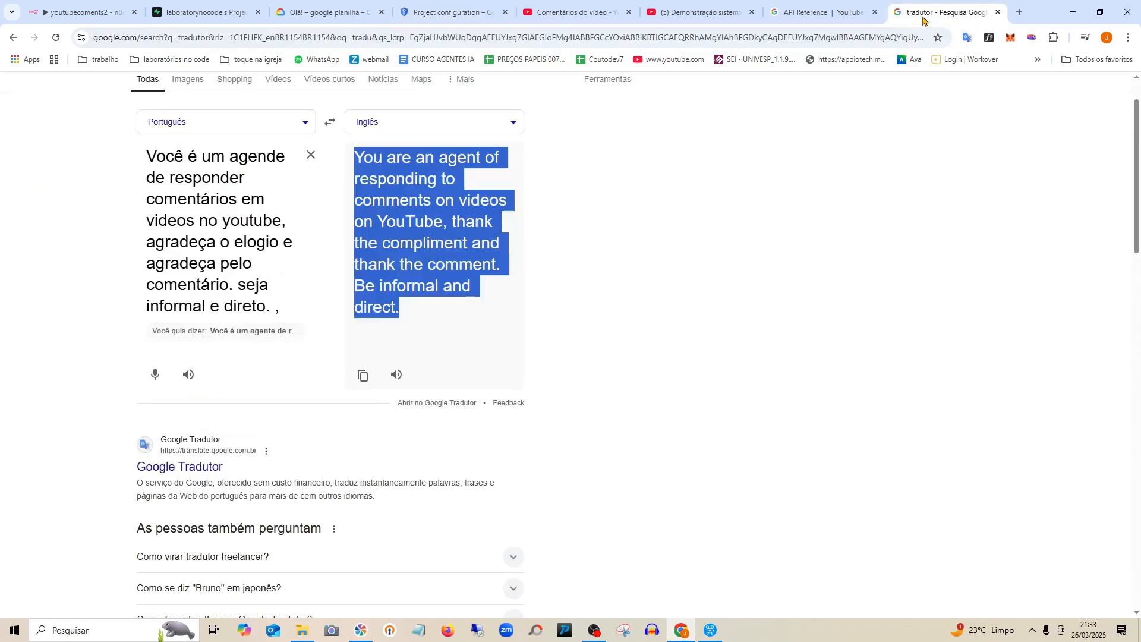
left_click(814, 19)
left_click(970, 17)
left_click(321, 12)
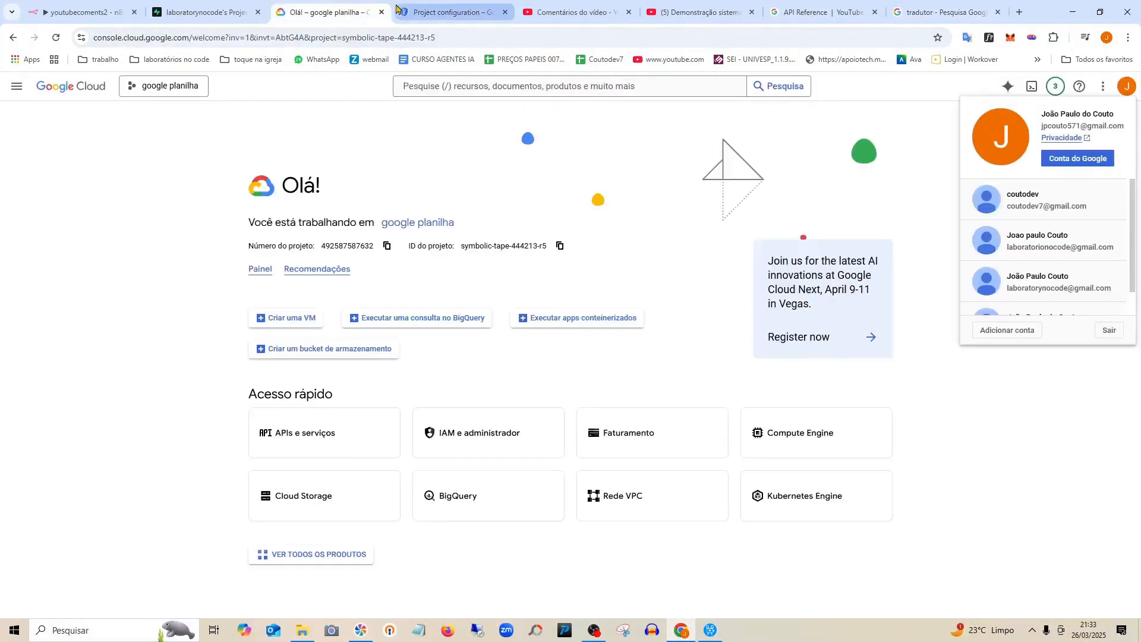
left_click(443, 12)
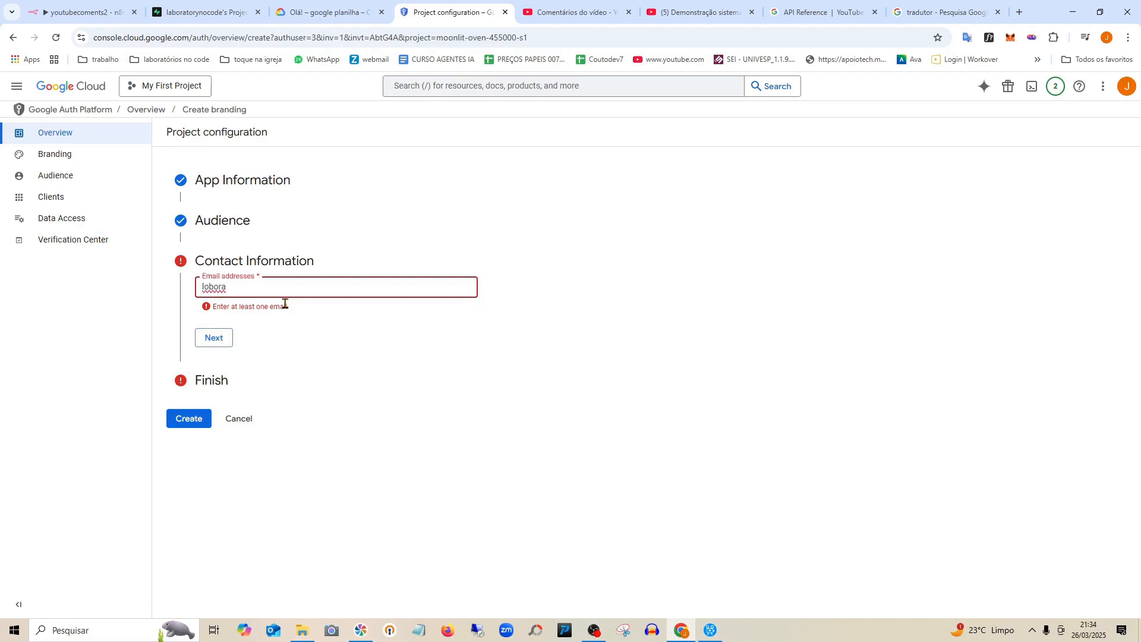
left_click(302, 327)
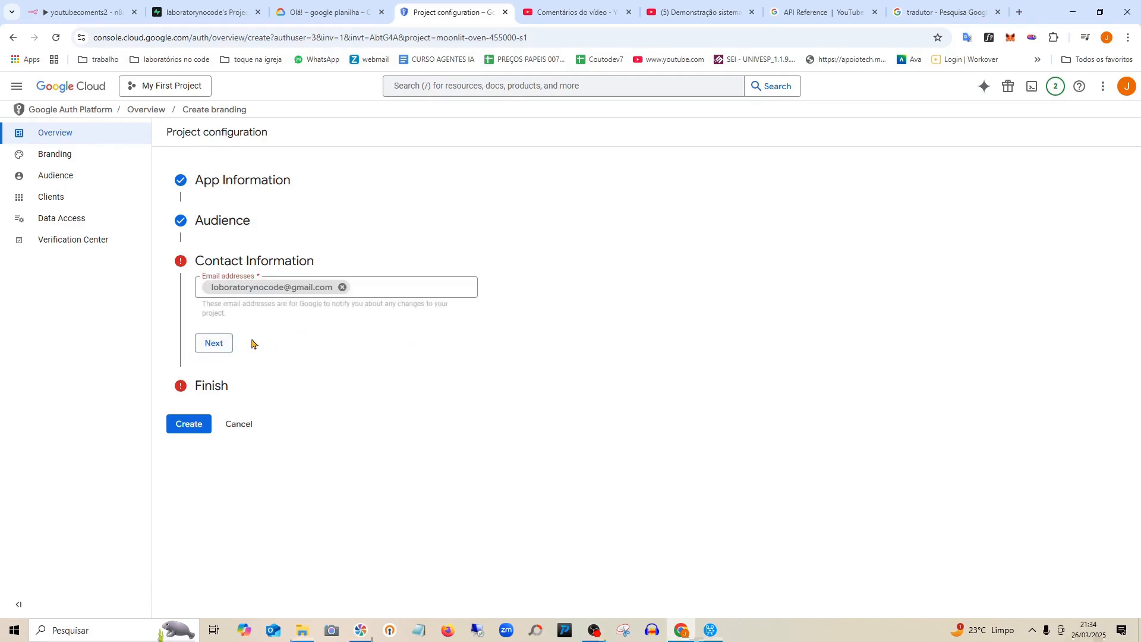
Agree to the Google API Services User Data Policy and create the OAuth configuration.
left_click(213, 350)
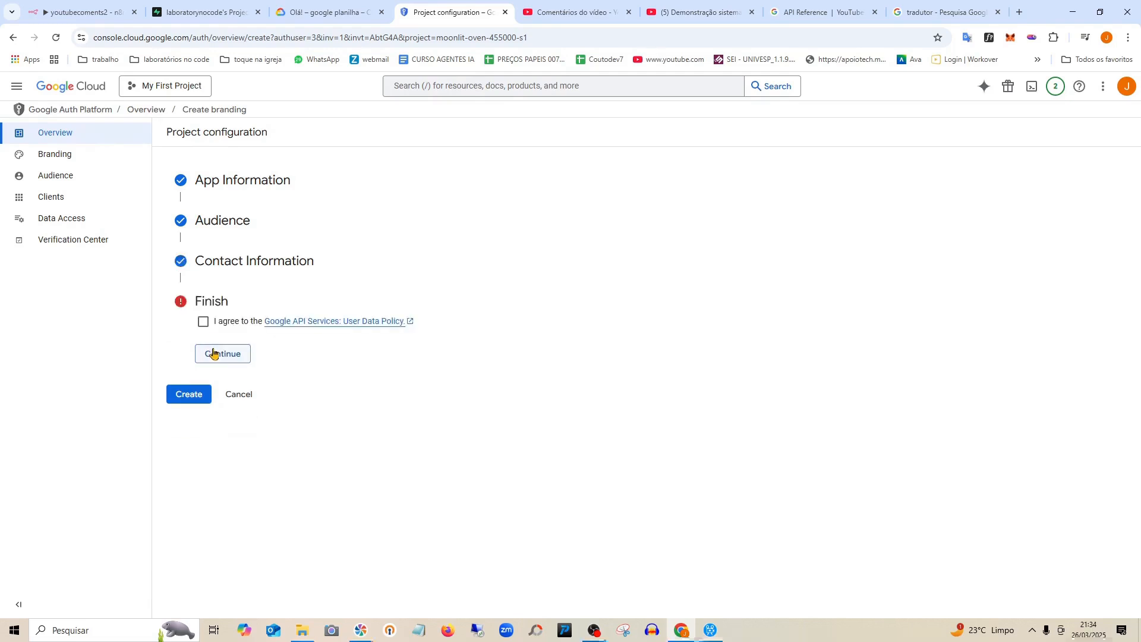
left_click(203, 322)
left_click(223, 360)
left_click(196, 342)
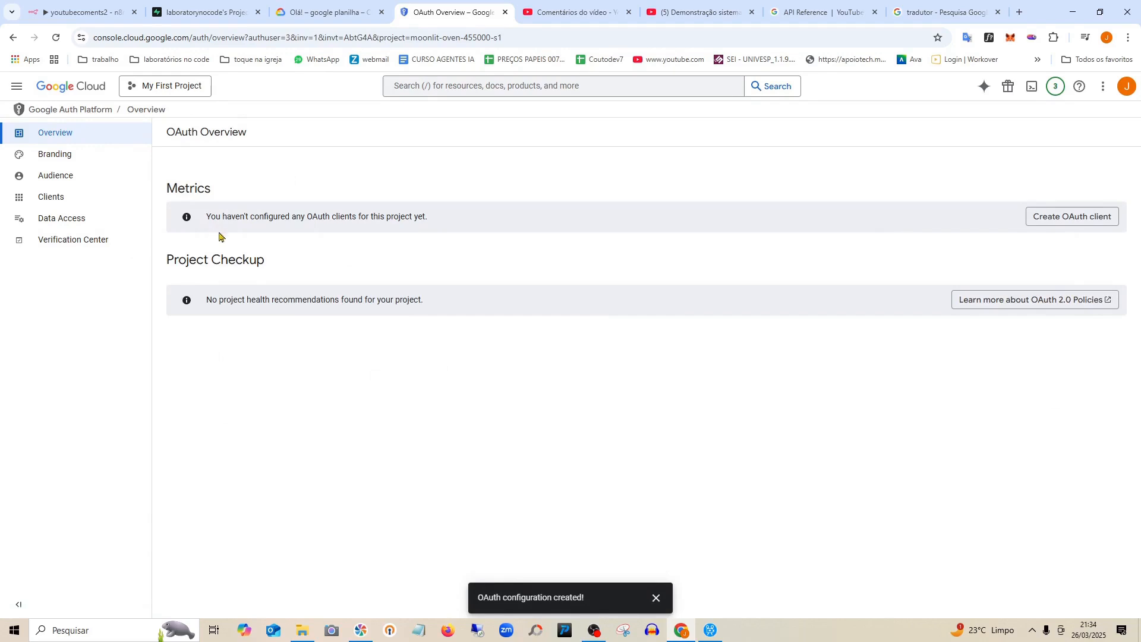
Start a new OAuth client with application type Web application.
left_click(1061, 222)
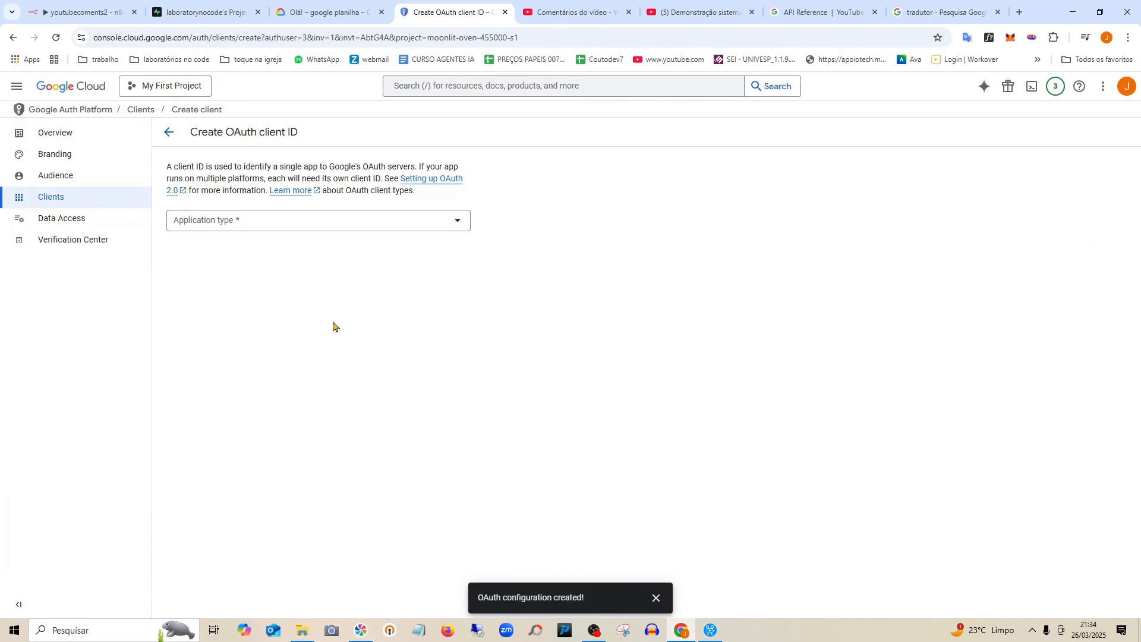
left_click(338, 229)
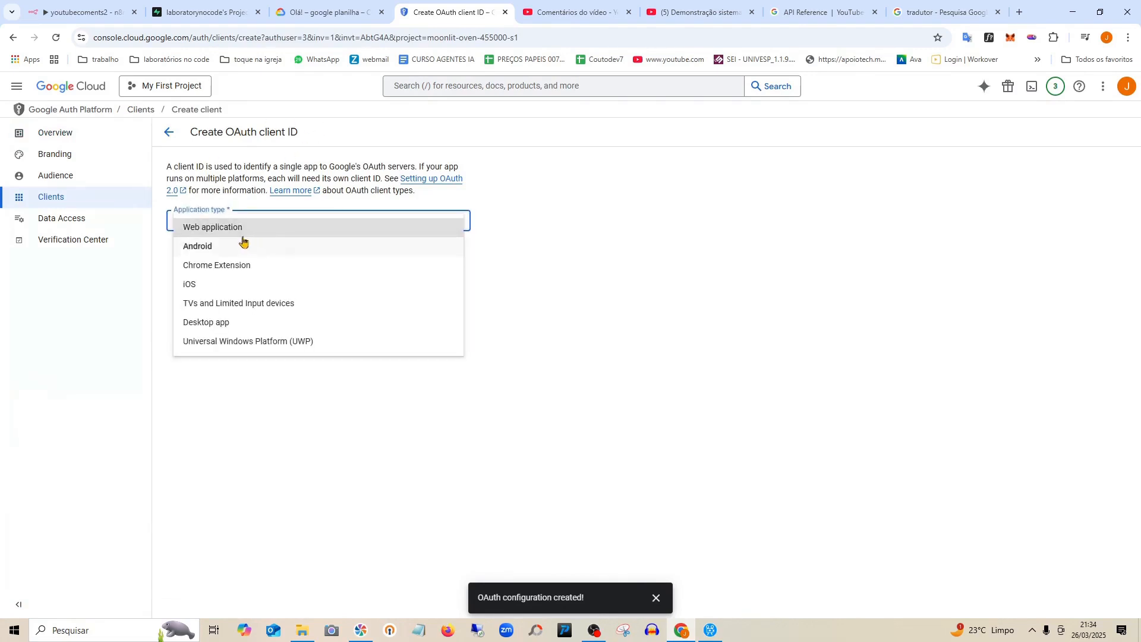
left_click(224, 230)
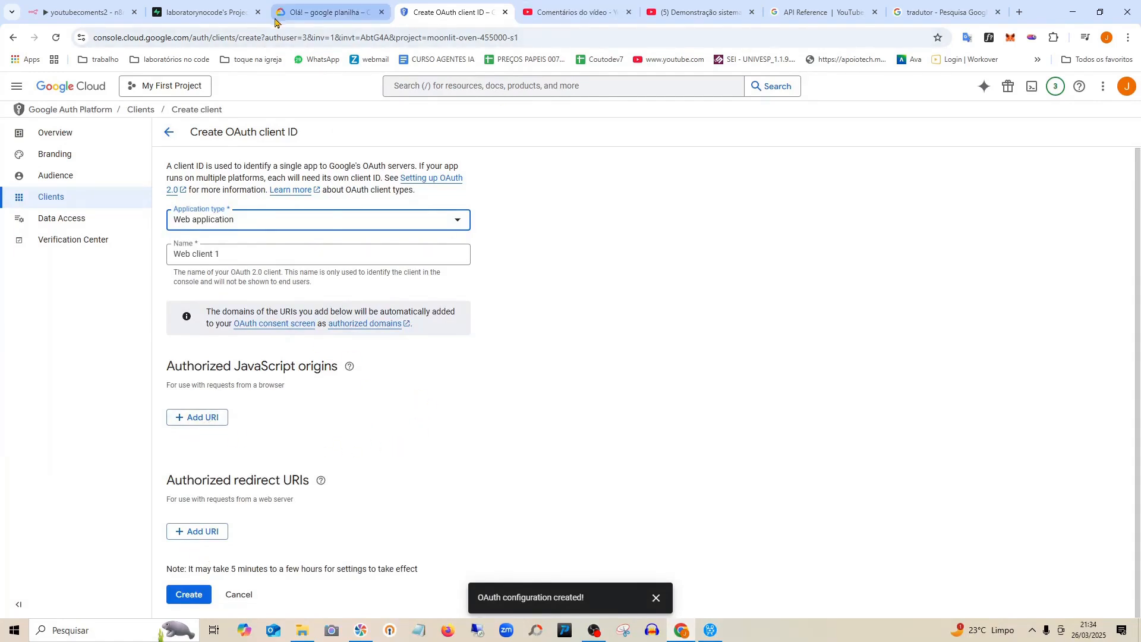
In n8n, add an HTTP Request node after the manual trigger.
left_click(60, 8)
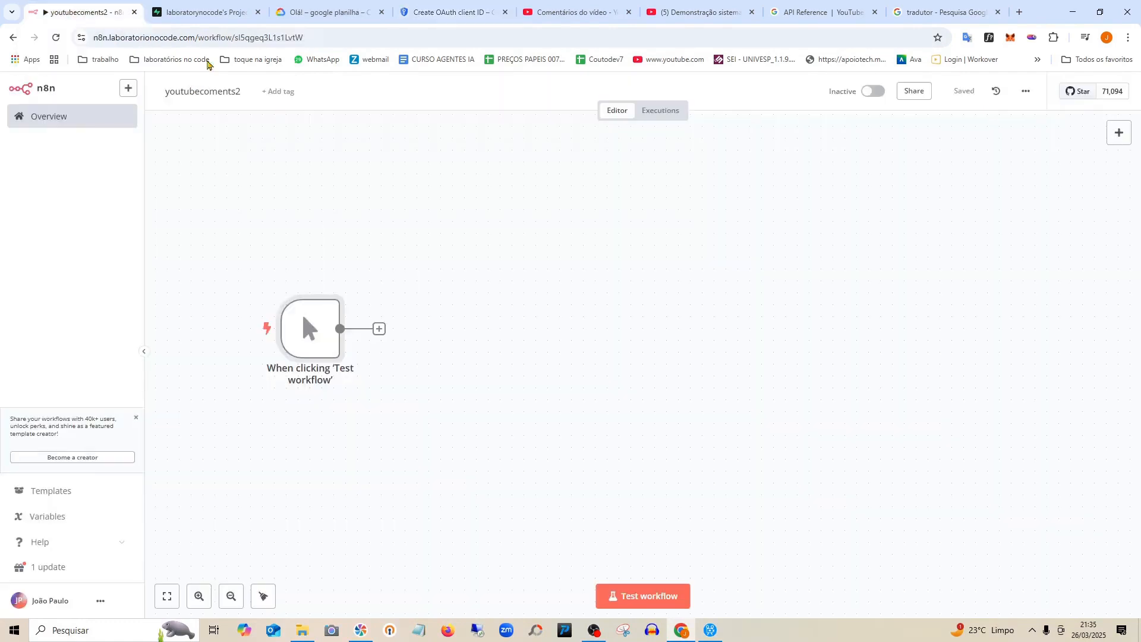
left_click(380, 329)
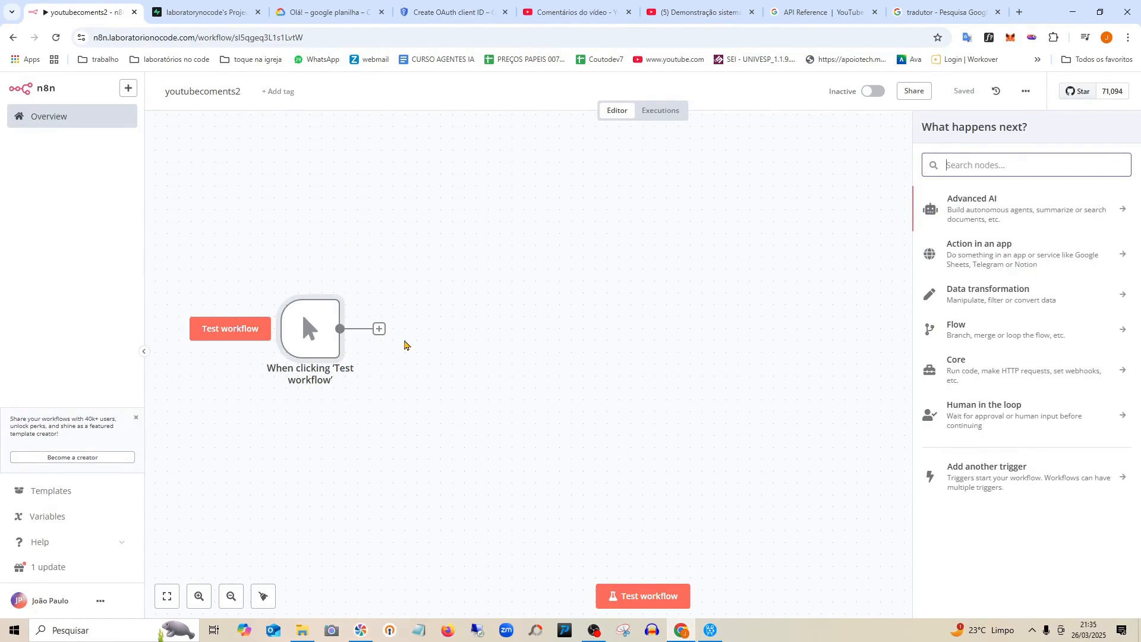
type("http")
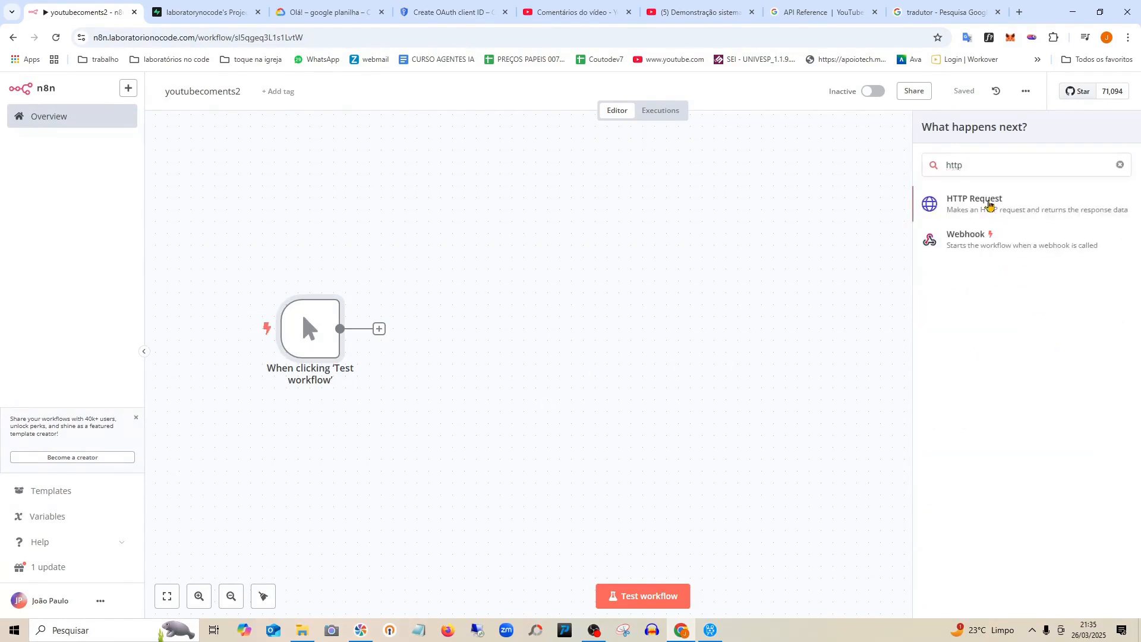
left_click(990, 204)
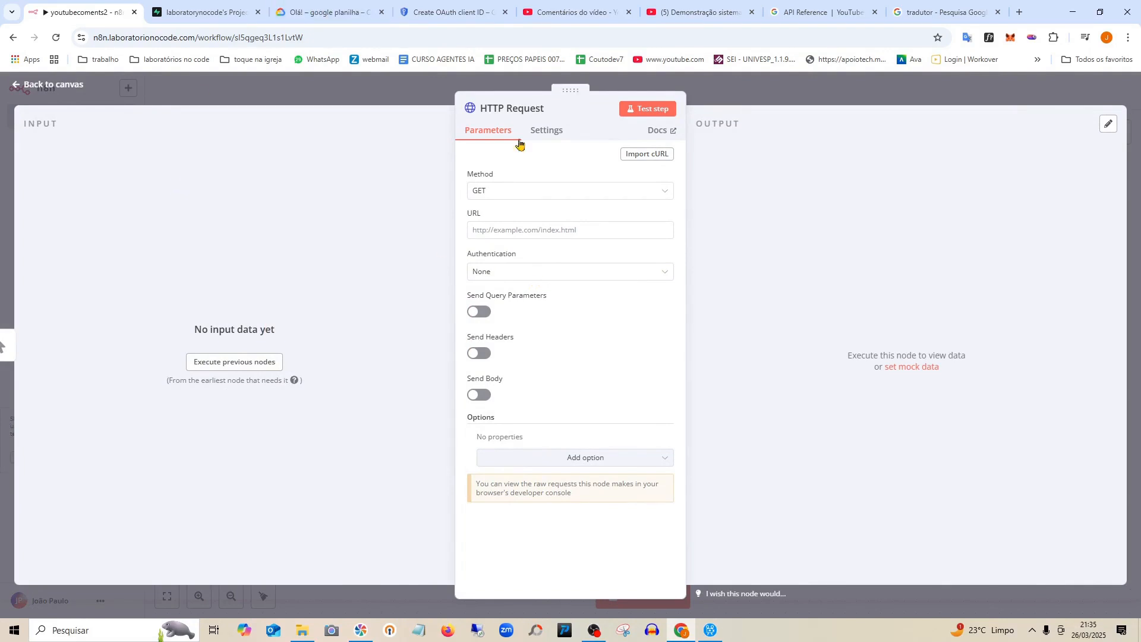
Set authentication to Predefined Credential Type using YouTube OAuth2 API.
left_click(535, 275)
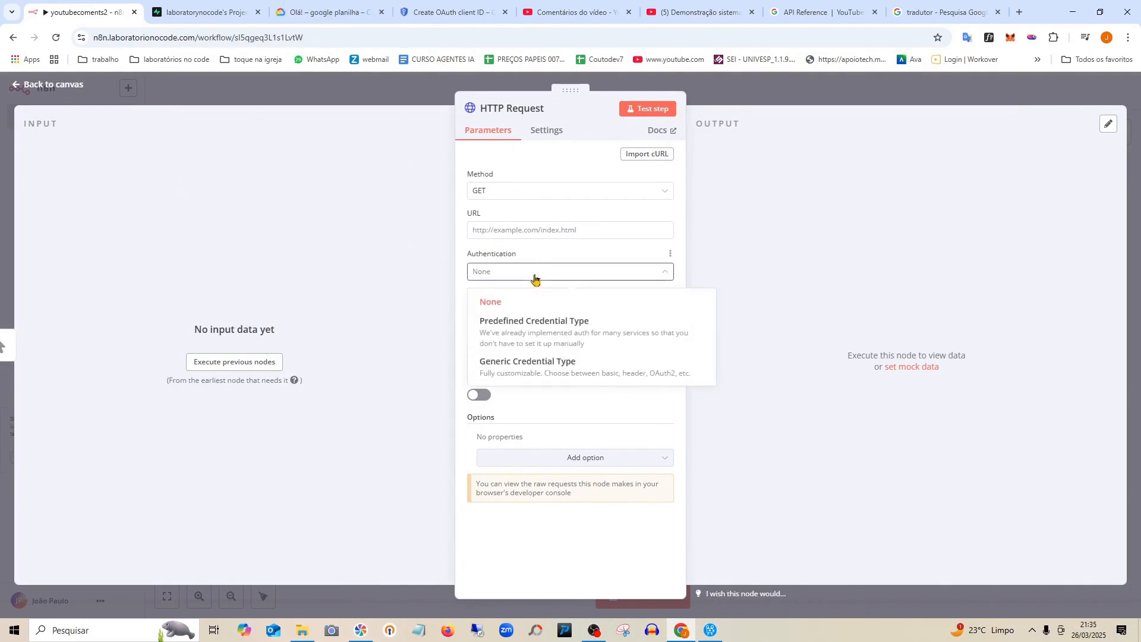
left_click(552, 333)
left_click(535, 312)
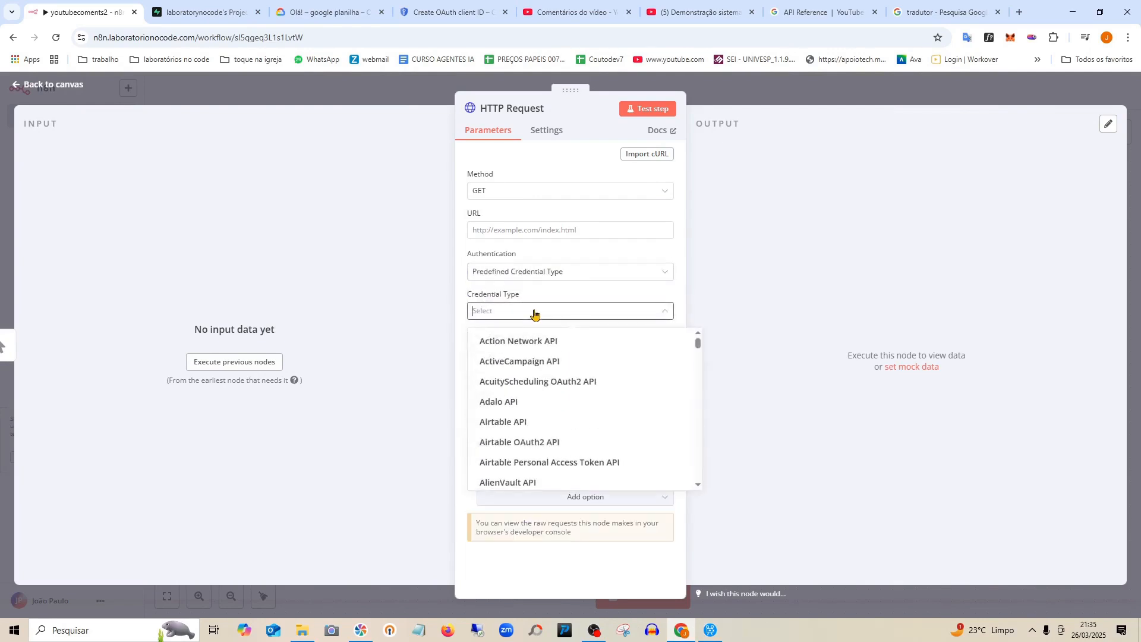
type("youtu")
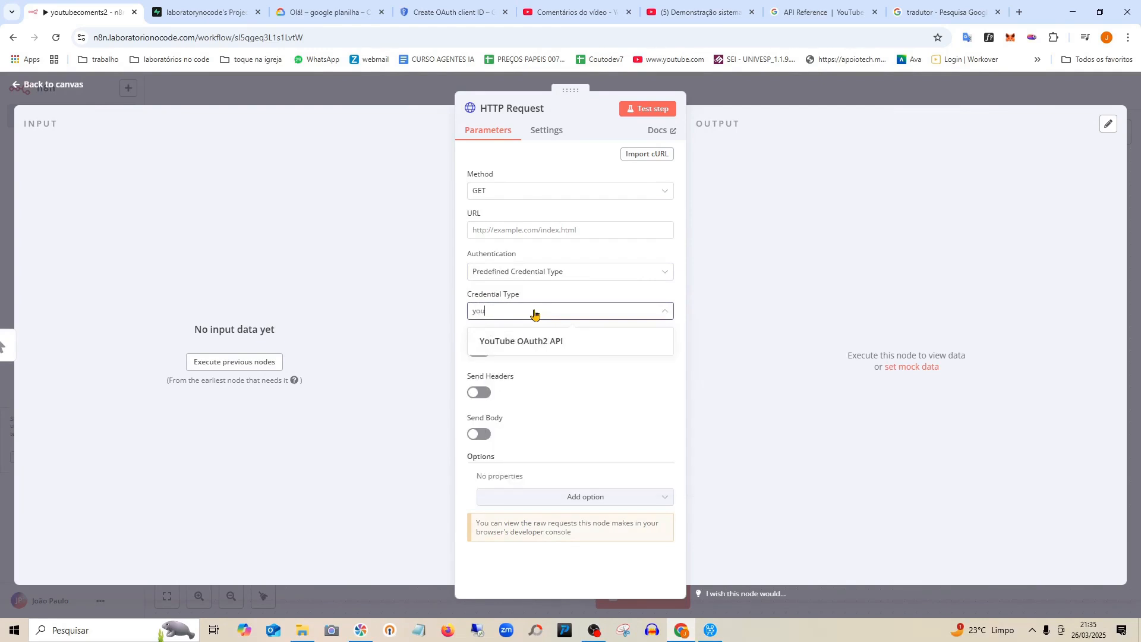
left_click(545, 342)
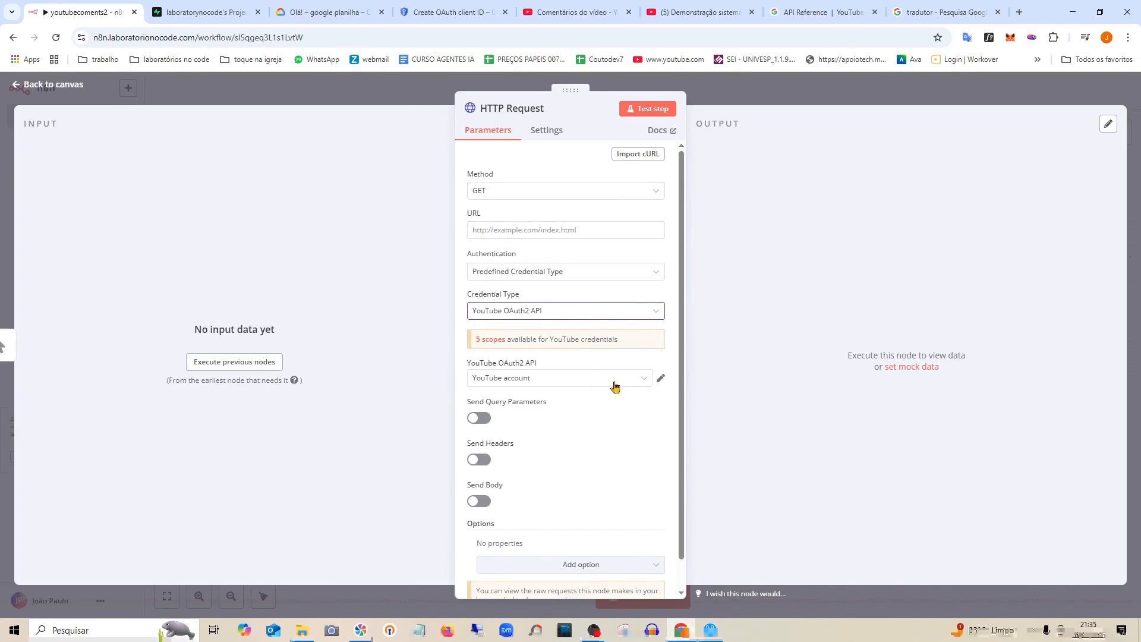
Open and close the existing YouTube account credential settings.
scroll(596, 381, "down", 1)
left_click(661, 348)
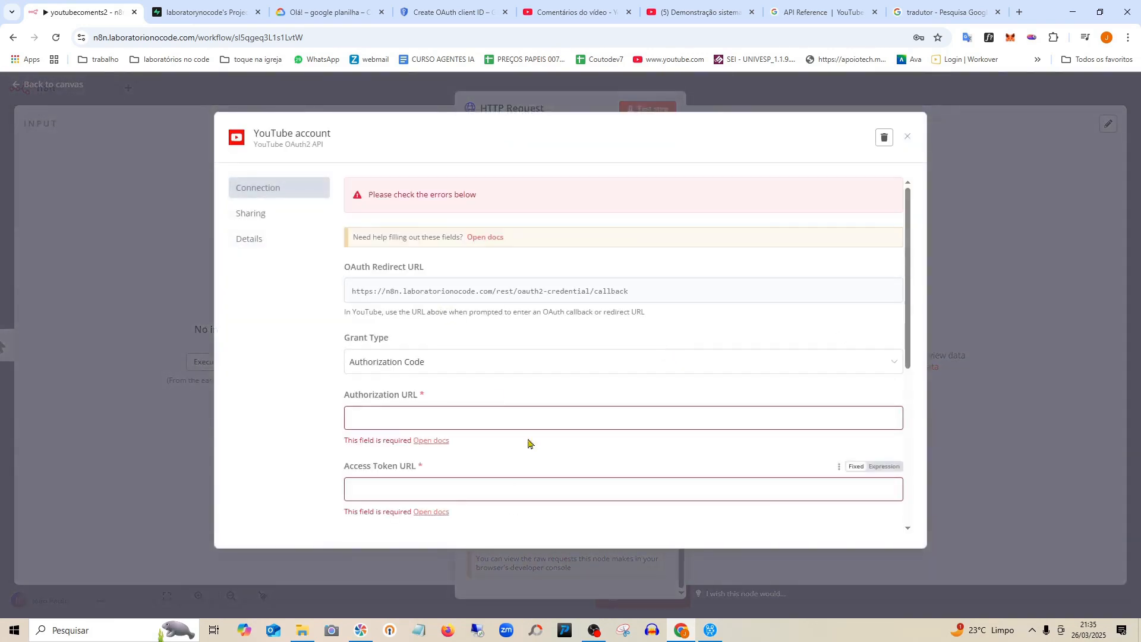
left_click(909, 138)
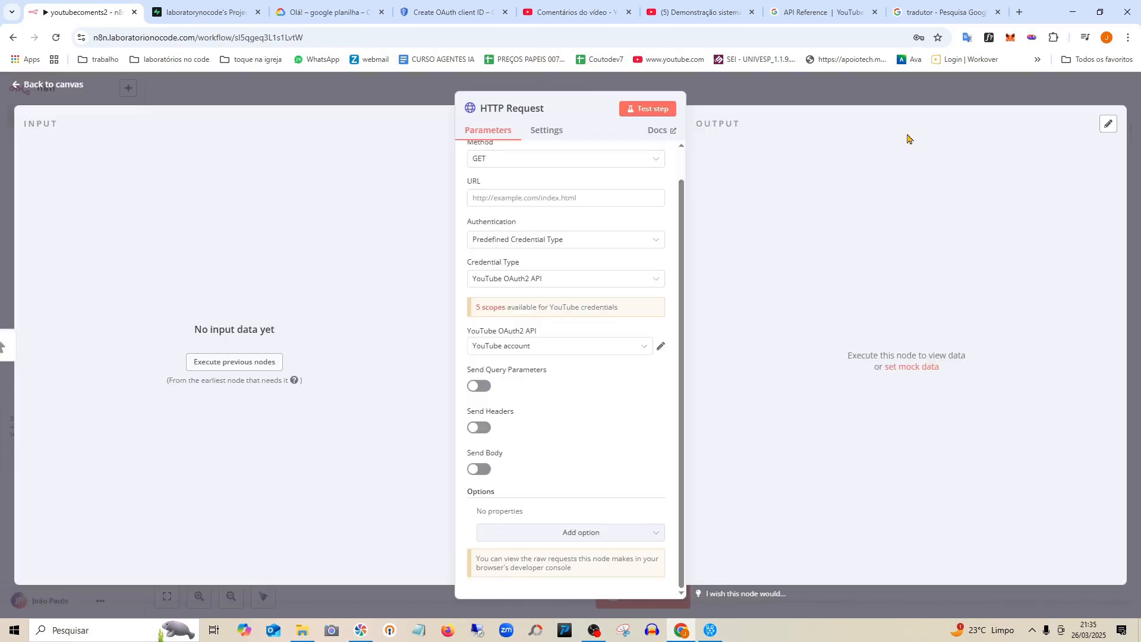
left_click(662, 349)
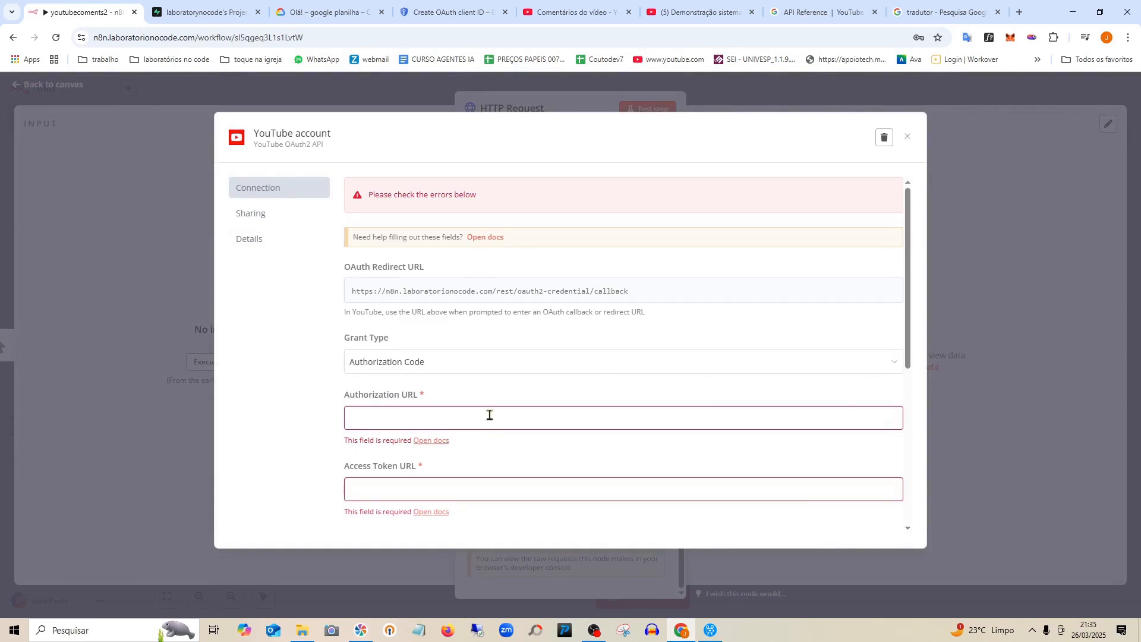
left_click(908, 137)
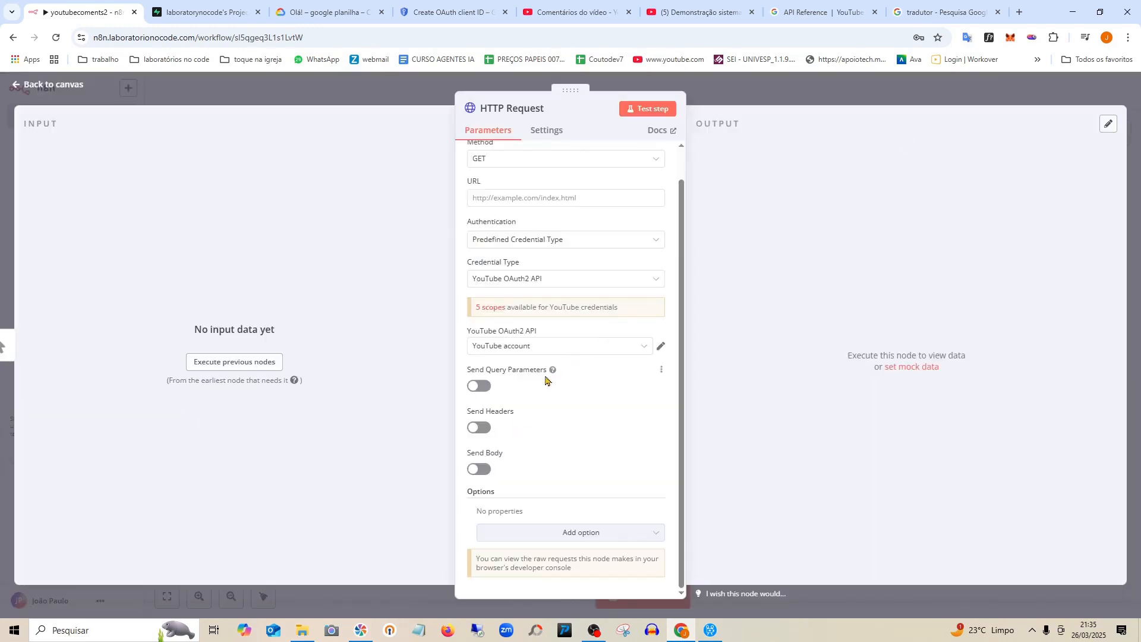
Create a new YouTube OAuth2 credential and copy its OAuth Redirect URL.
left_click(523, 349)
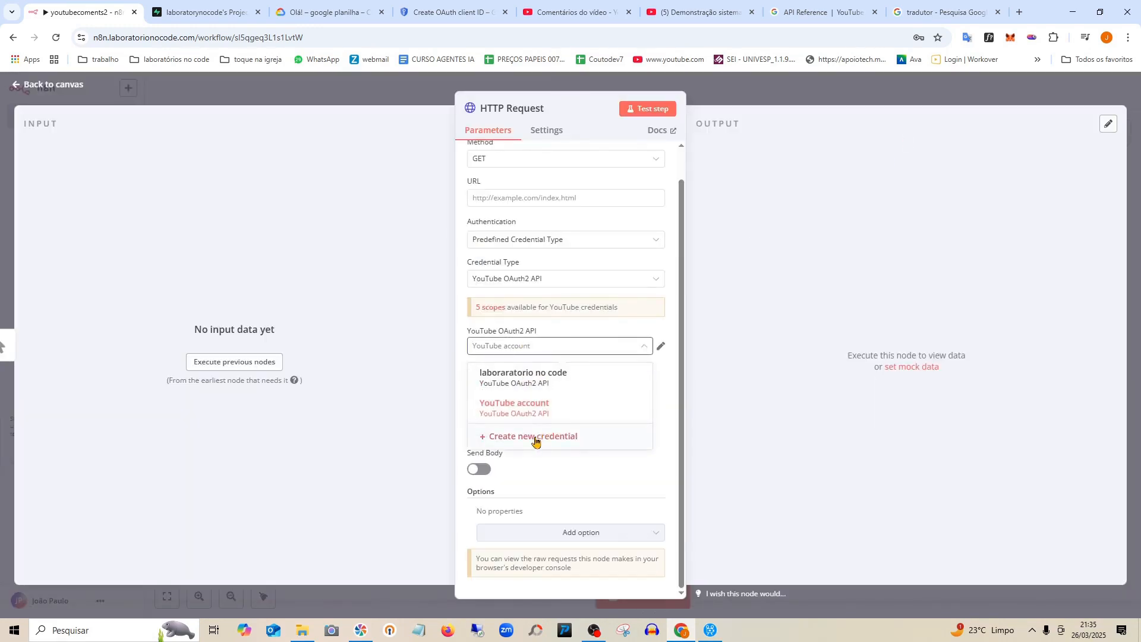
left_click(535, 437)
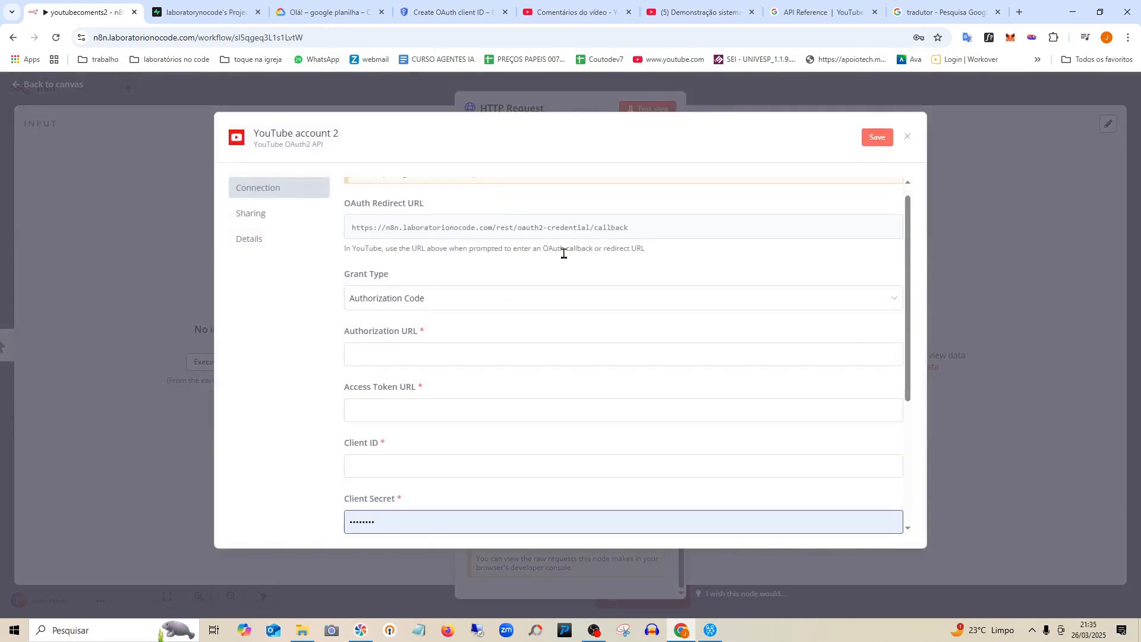
key("ctrl+v")
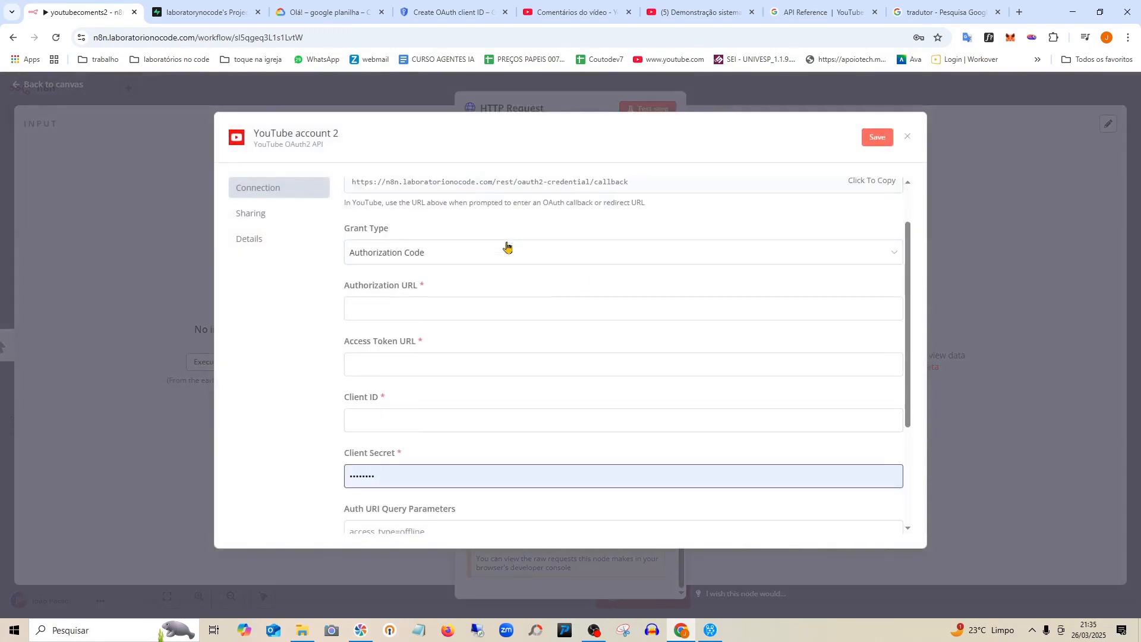
left_click_drag(645, 186, 444, 196)
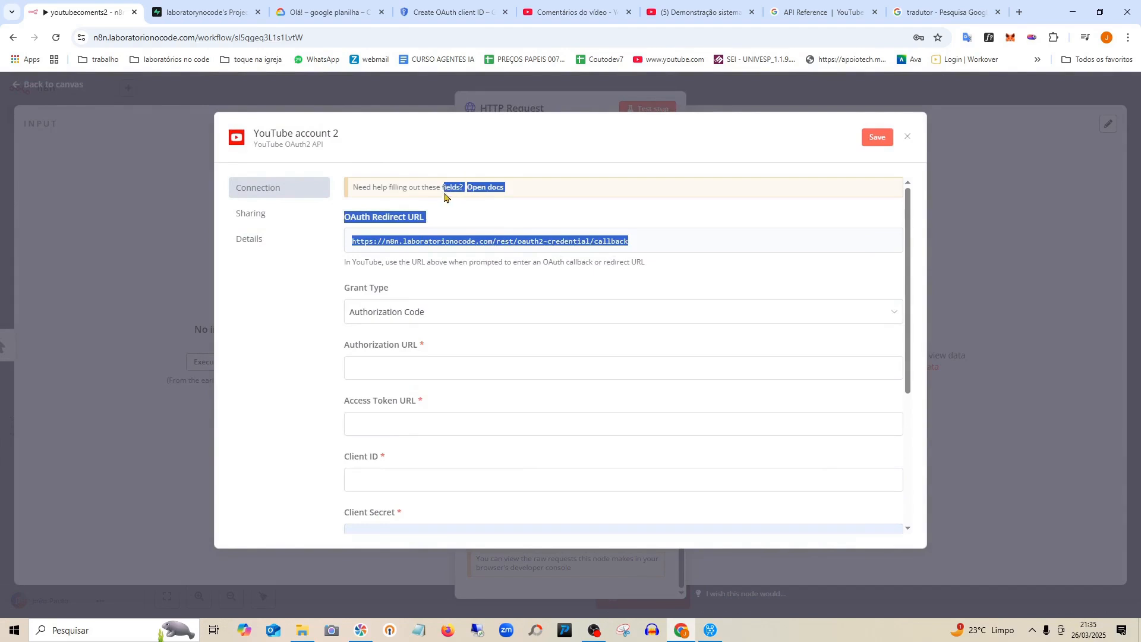
left_click_drag(654, 244, 351, 240)
right_click(438, 244)
left_click(449, 254)
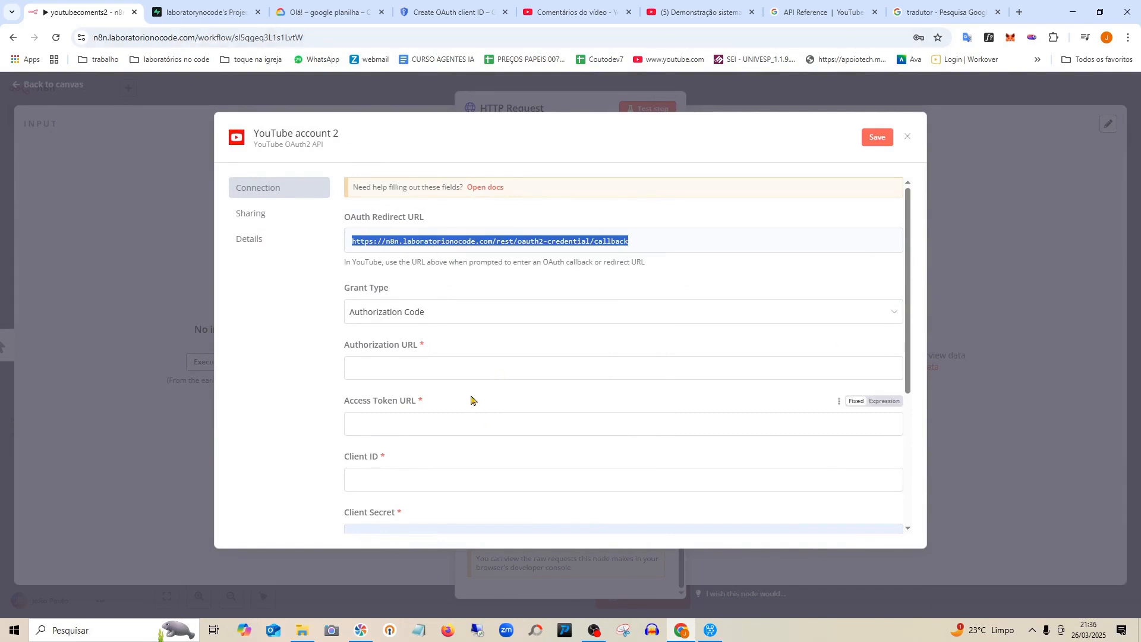
Add the n8n callback URL as a redirect URI, create the client, and copy its client ID.
left_click(330, 12)
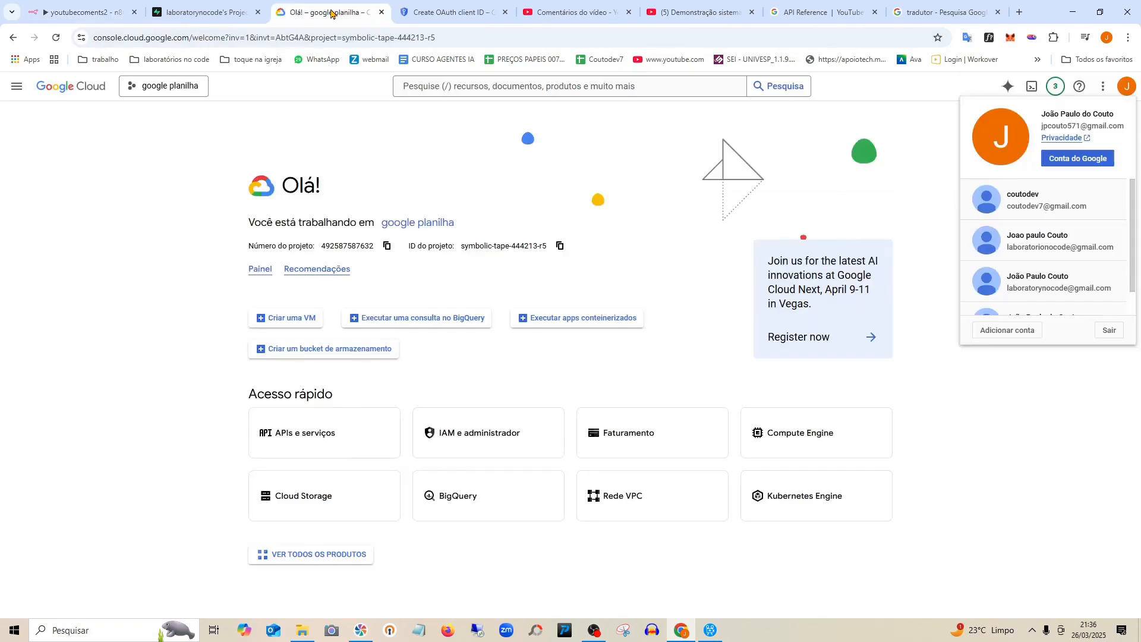
left_click(432, 12)
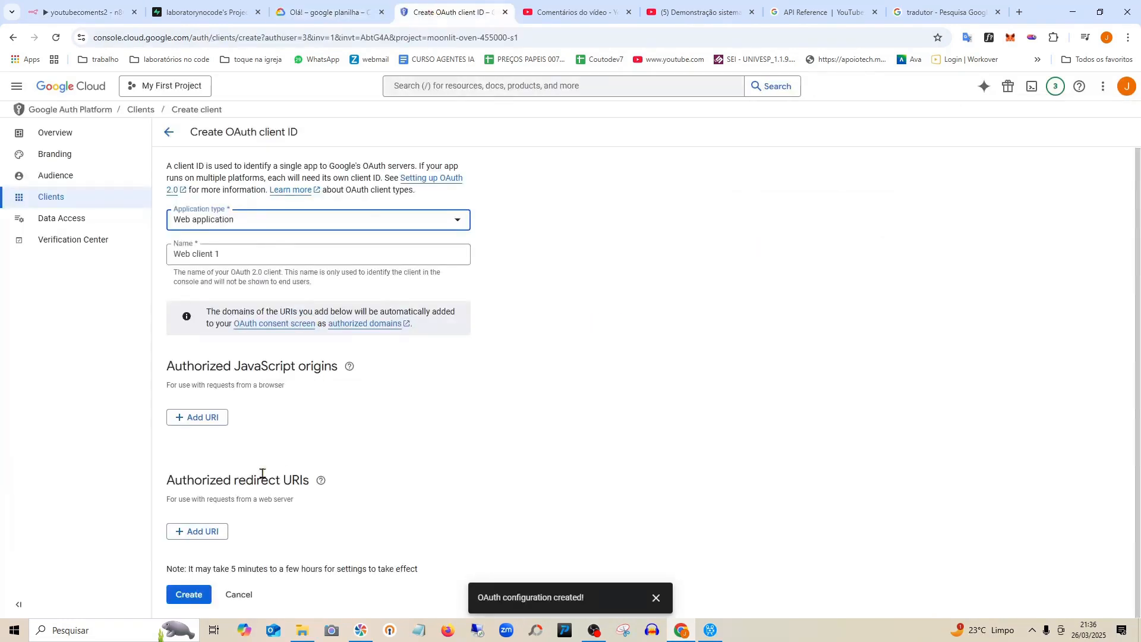
left_click(208, 533)
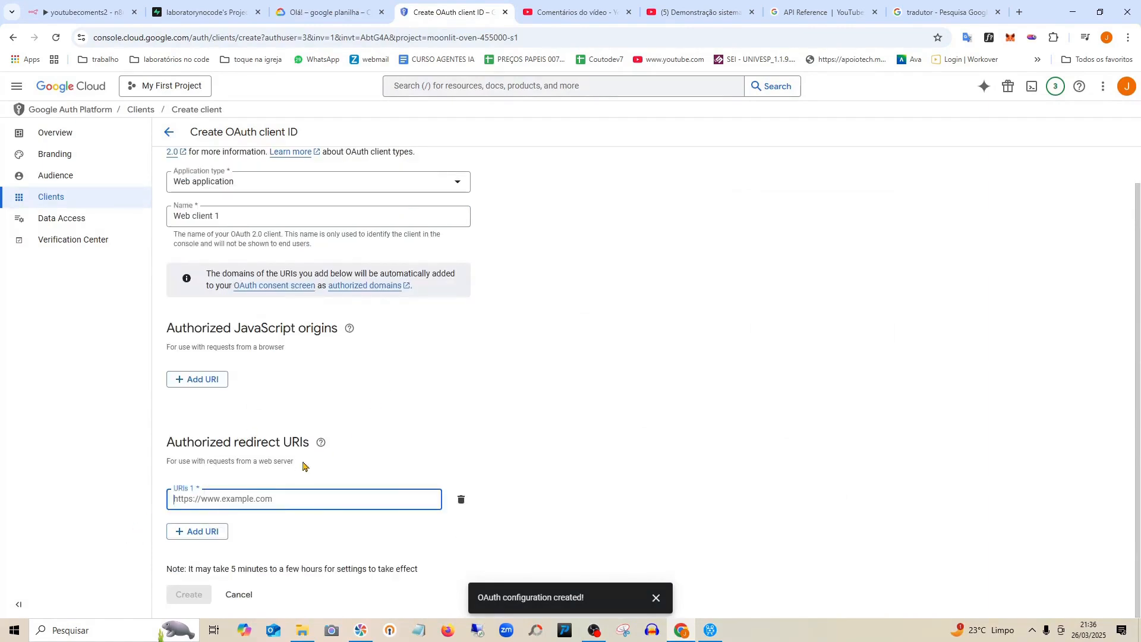
key("ctrl+v")
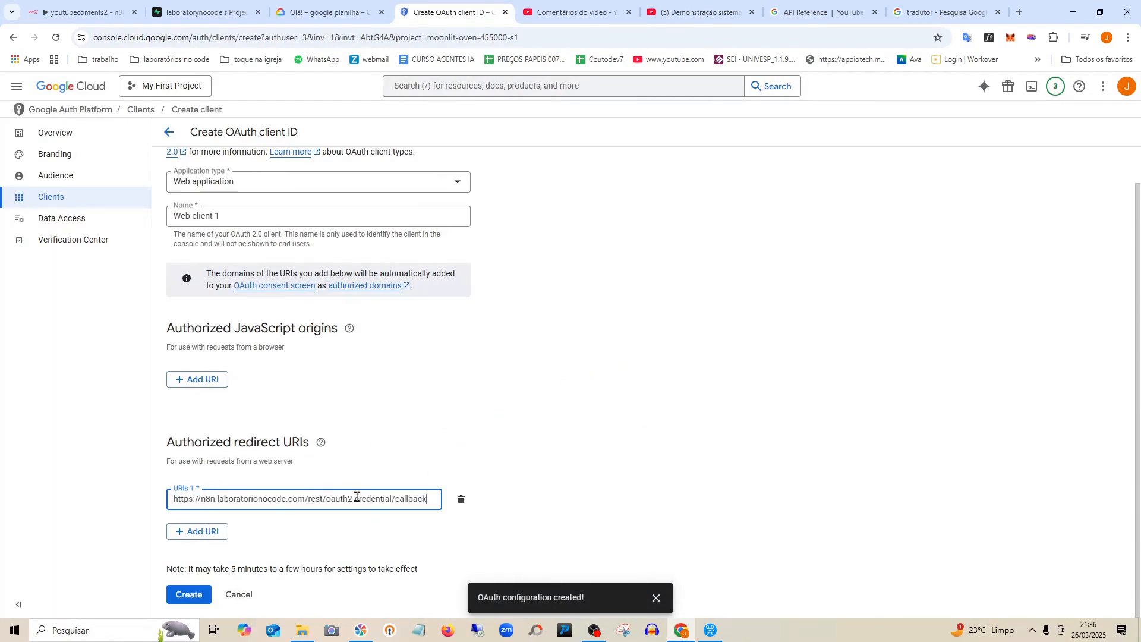
scroll(356, 471, "up", 1)
scroll(355, 470, "down", 1)
left_click(200, 596)
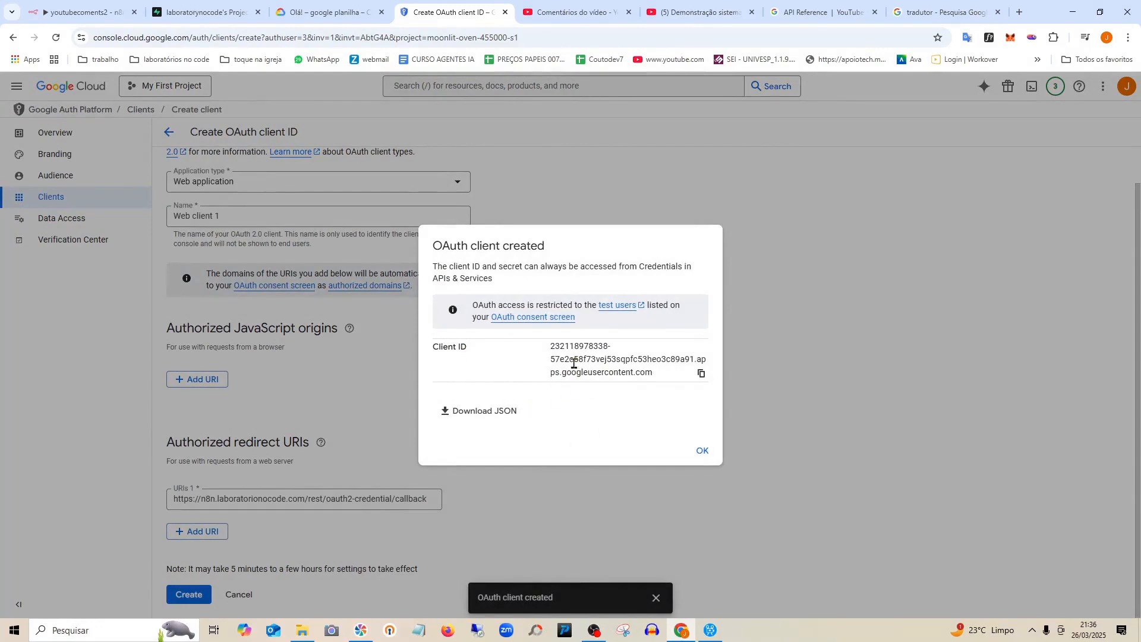
left_click(702, 375)
Switch Grant Type to Client Credentials and back to Authorization Code, then discard the unsaved credential.
left_click(88, 14)
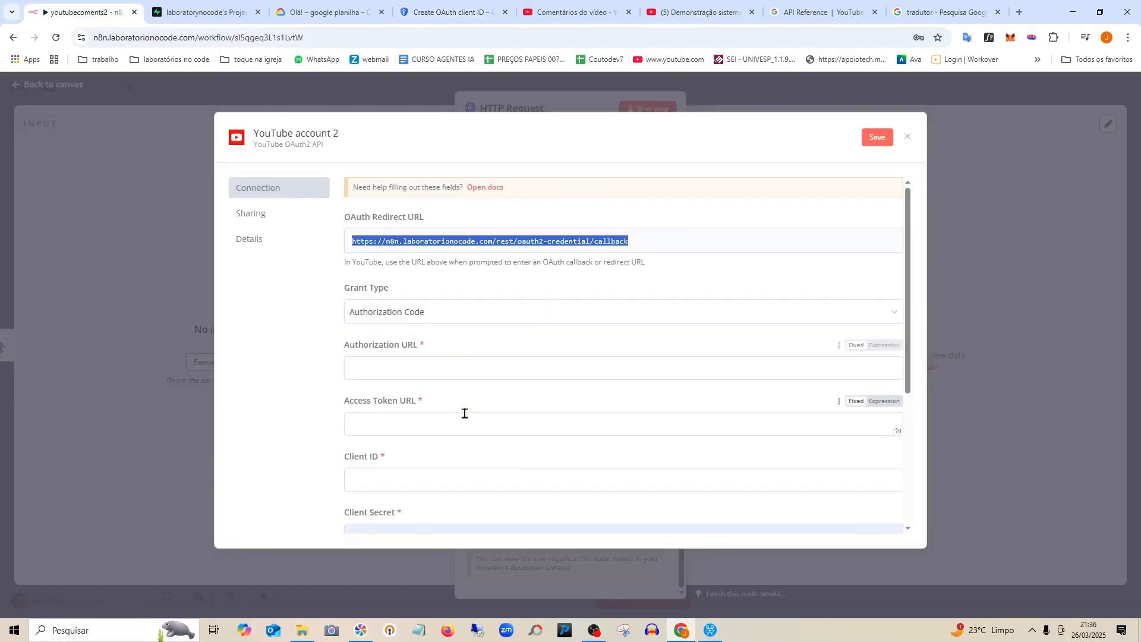
left_click(471, 319)
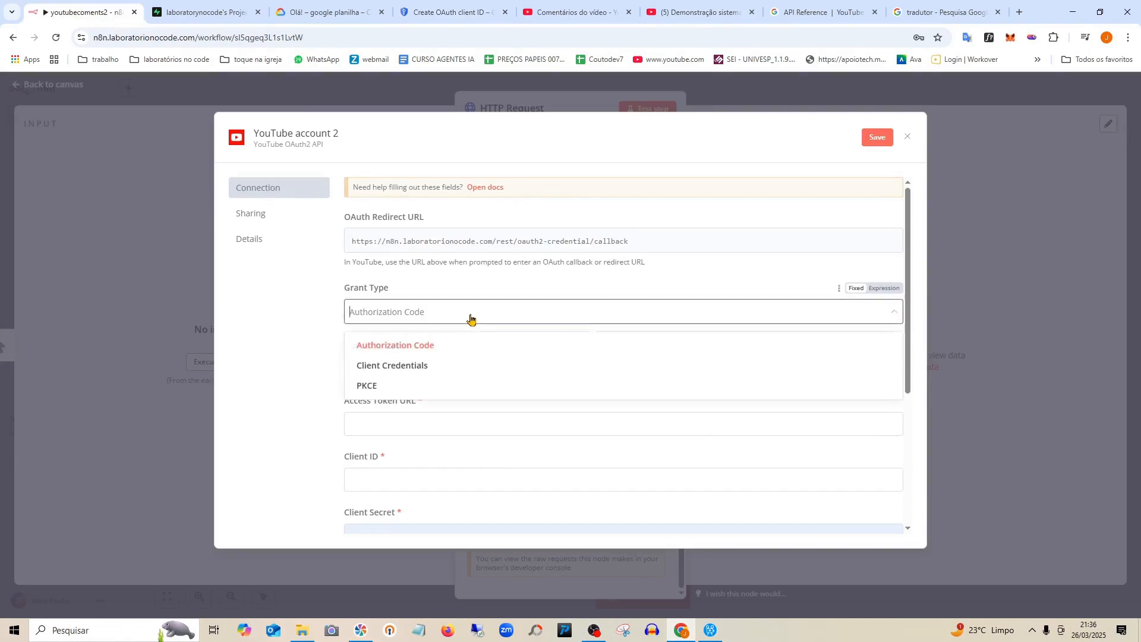
left_click(449, 366)
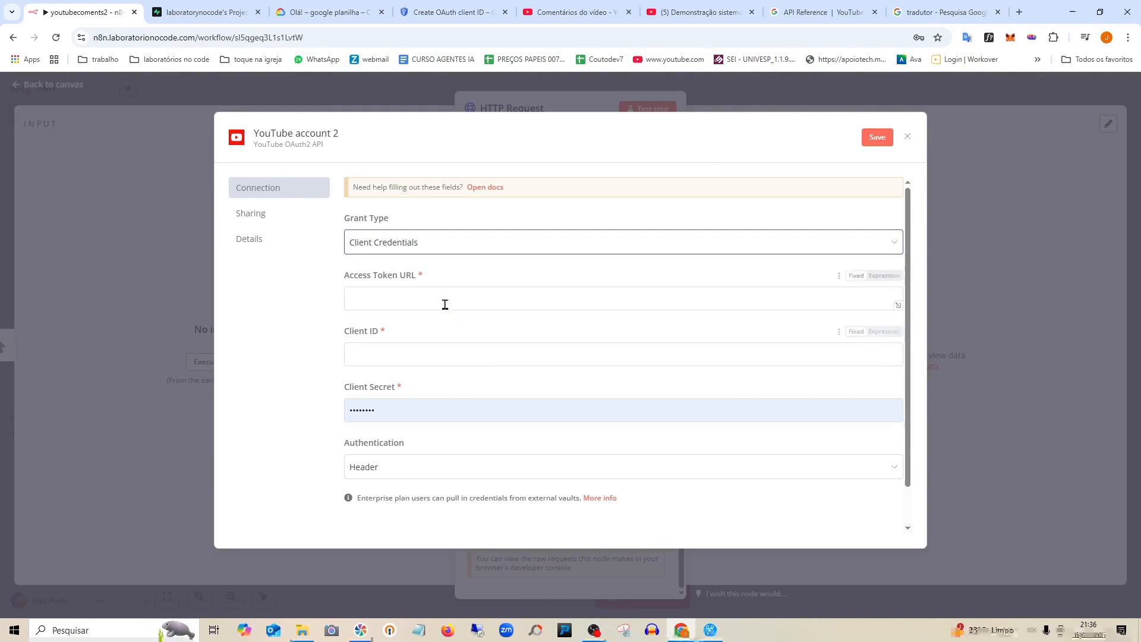
left_click(481, 241)
left_click(444, 273)
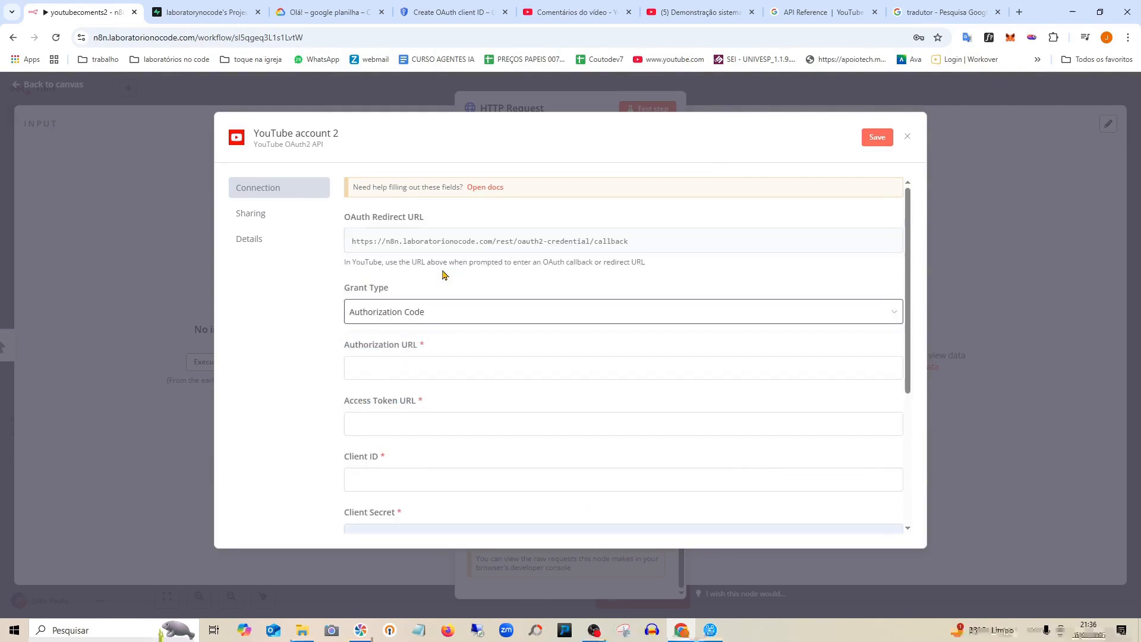
left_click(908, 137)
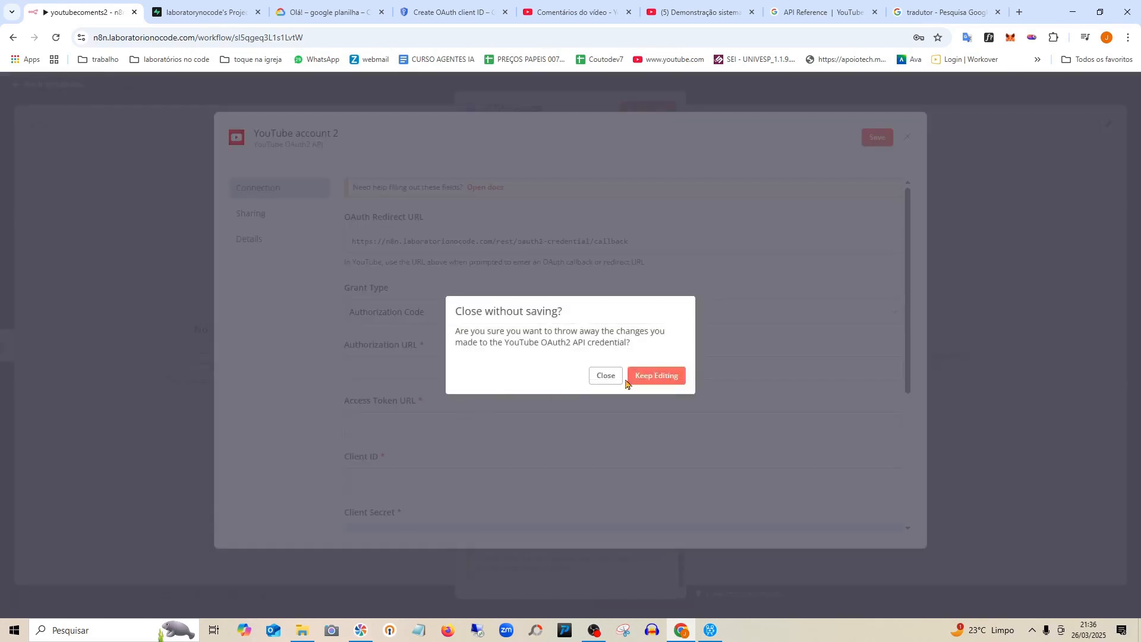
left_click(613, 383)
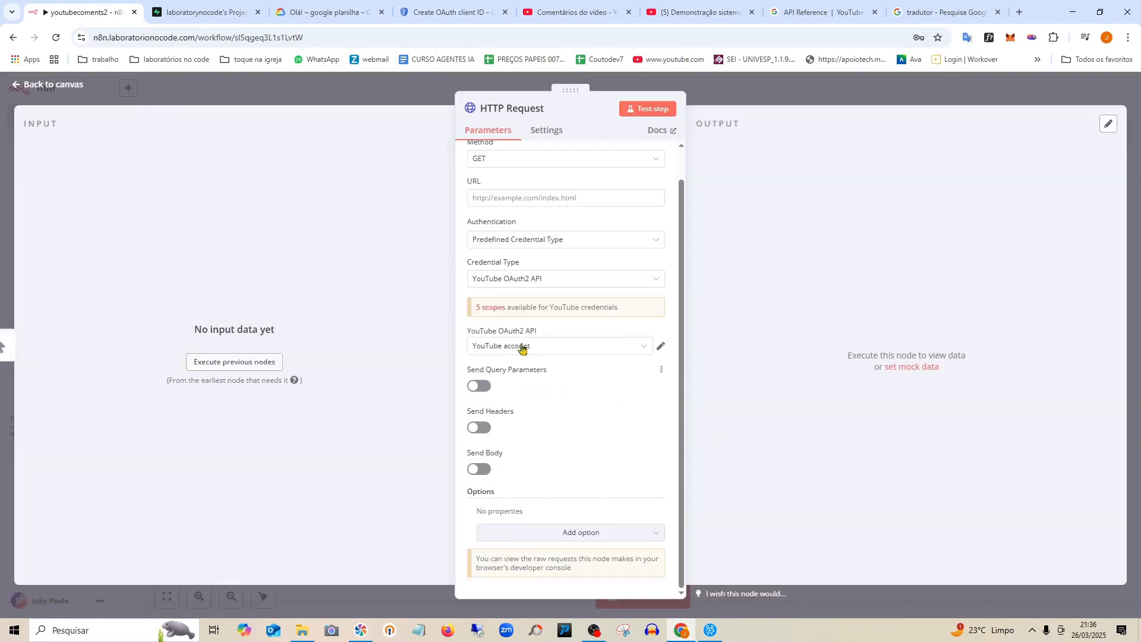
Select the 'laboraratorio no code' YouTube OAuth2 credential on the HTTP Request node and review its details.
left_click(625, 349)
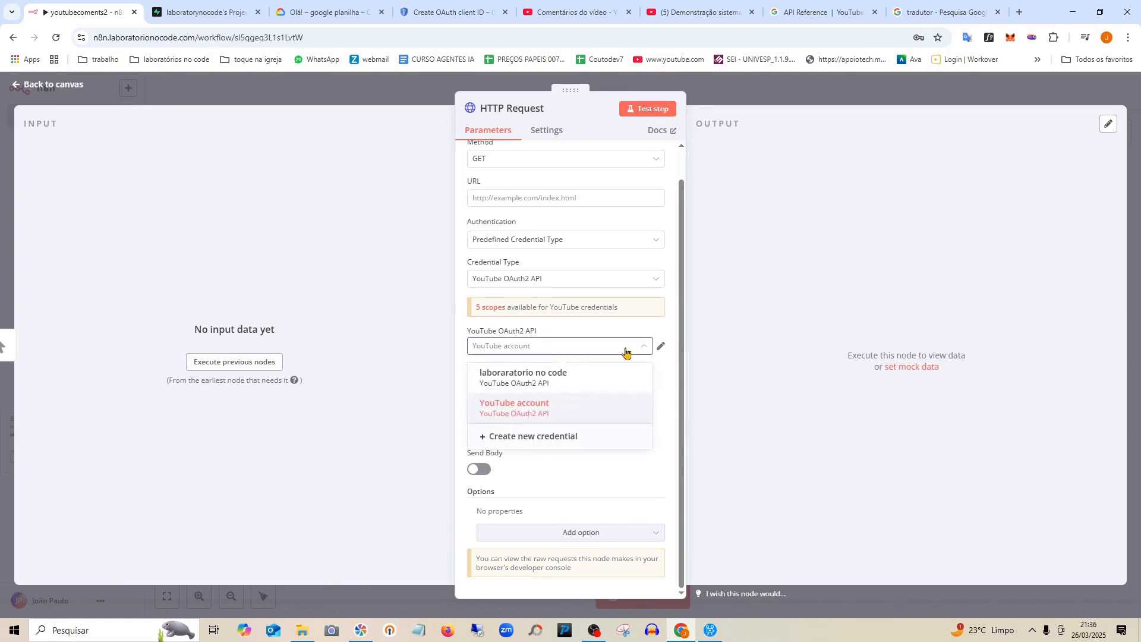
left_click(628, 384)
left_click(661, 349)
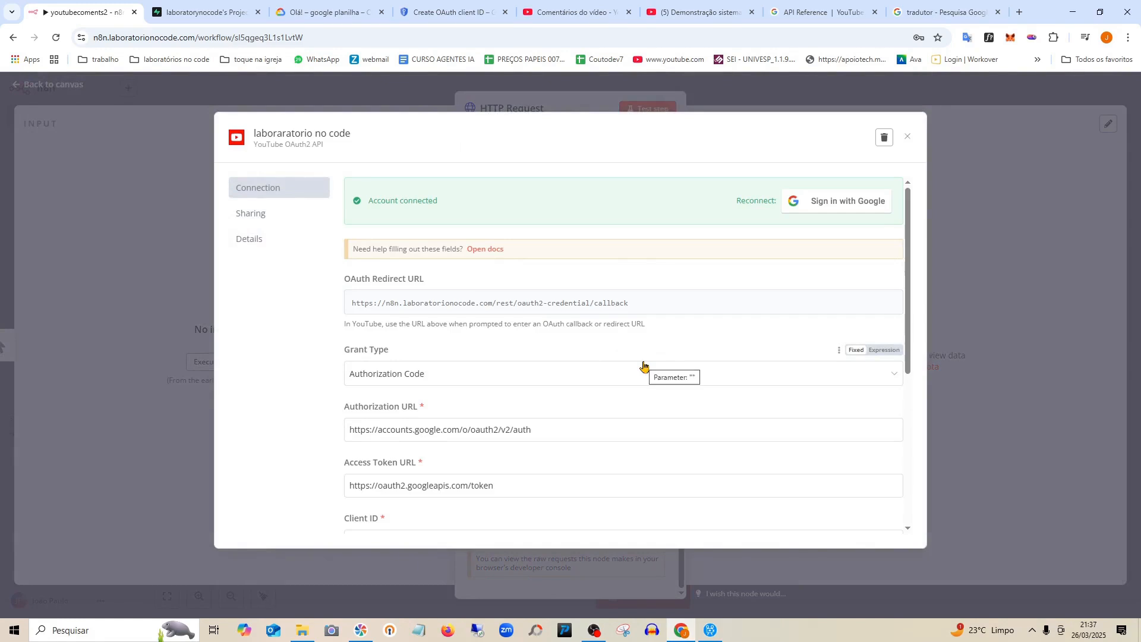
scroll(643, 365, "down", 1)
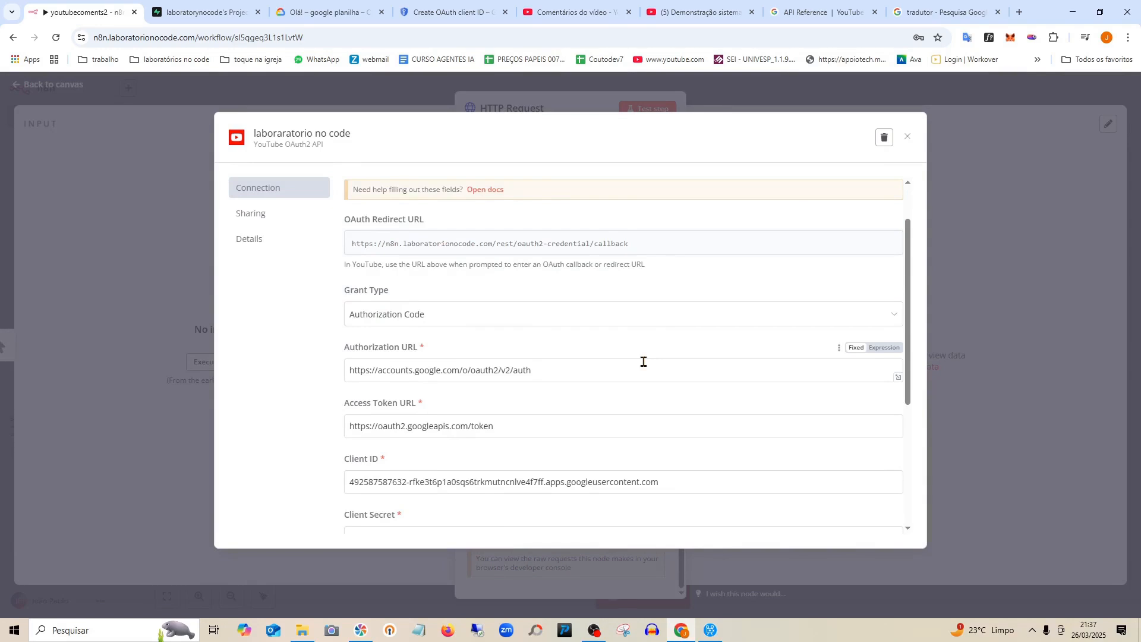
scroll(644, 361, "down", 1)
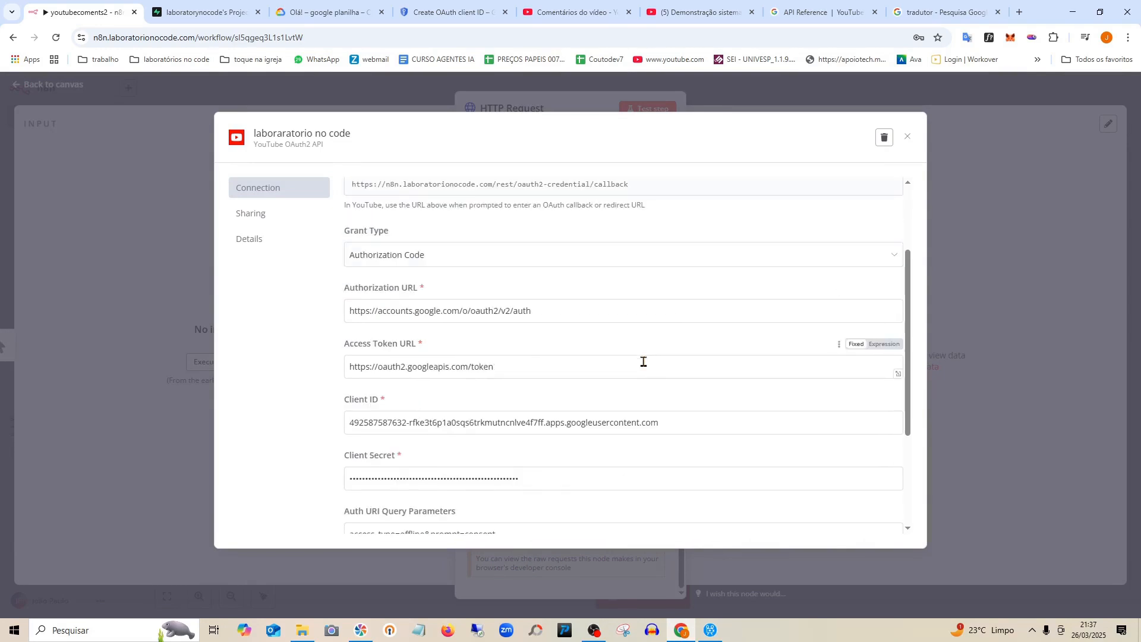
scroll(643, 362, "down", 1)
scroll(862, 250, "up", 3)
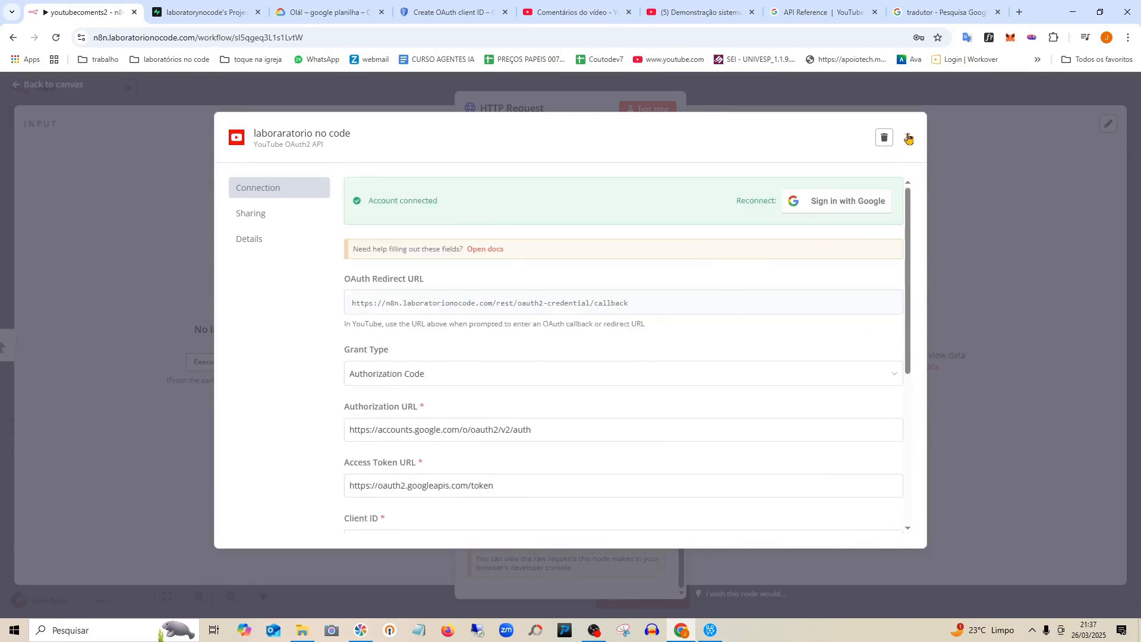
left_click(909, 138)
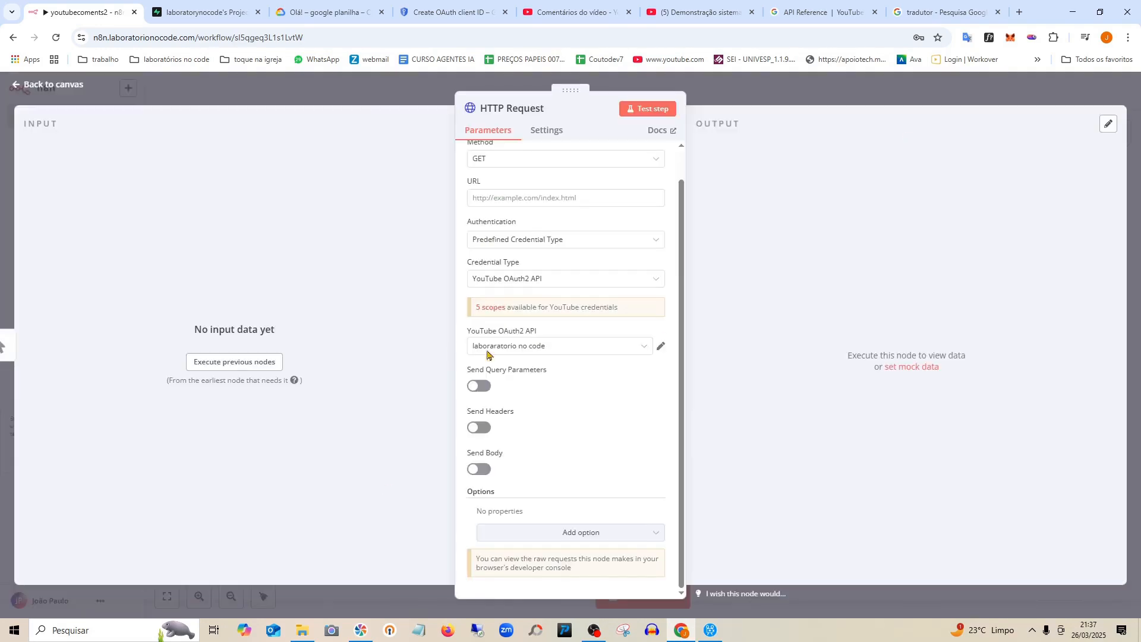
left_click(661, 347)
left_click(908, 138)
Start a new YouTube OAuth2 credential from the HTTP Request node's credential list.
left_click(582, 350)
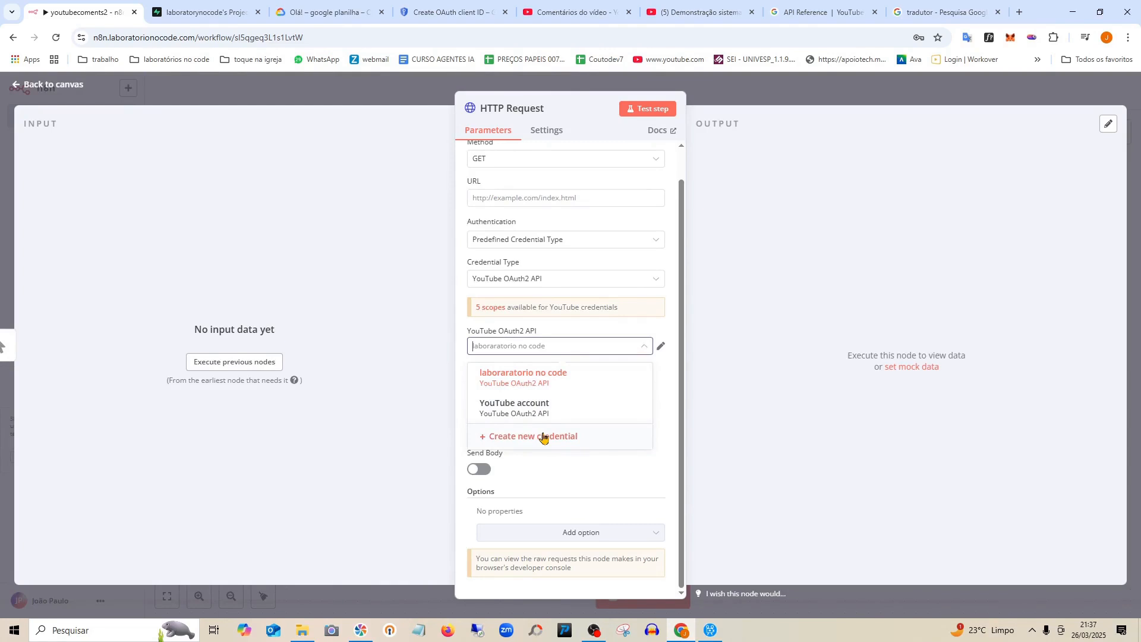
left_click(543, 437)
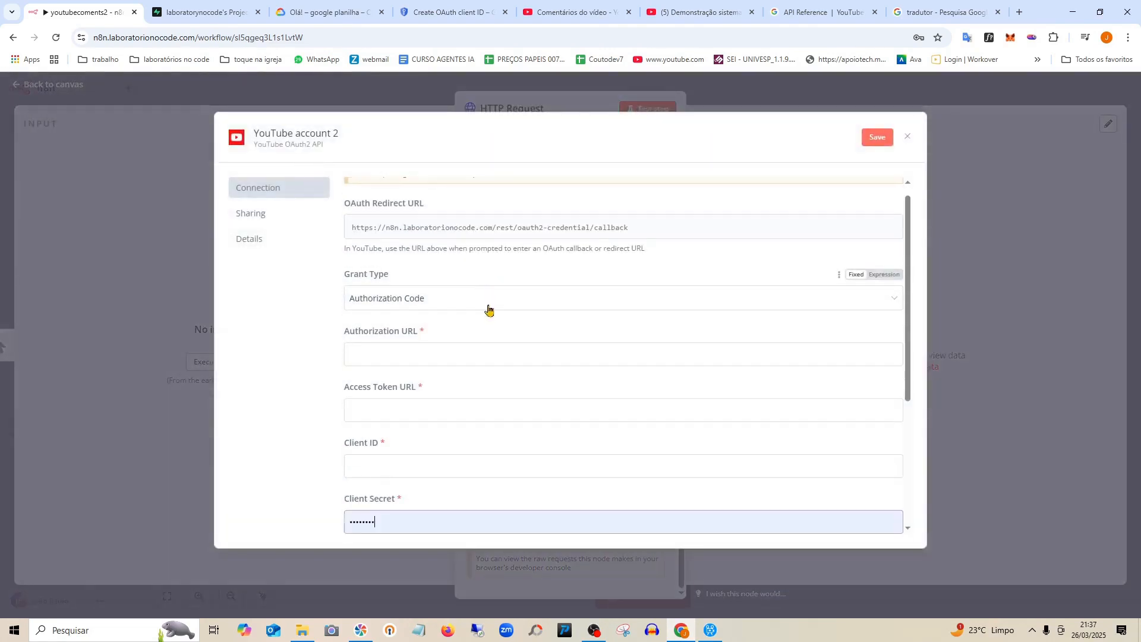
scroll(453, 315, "down", 2)
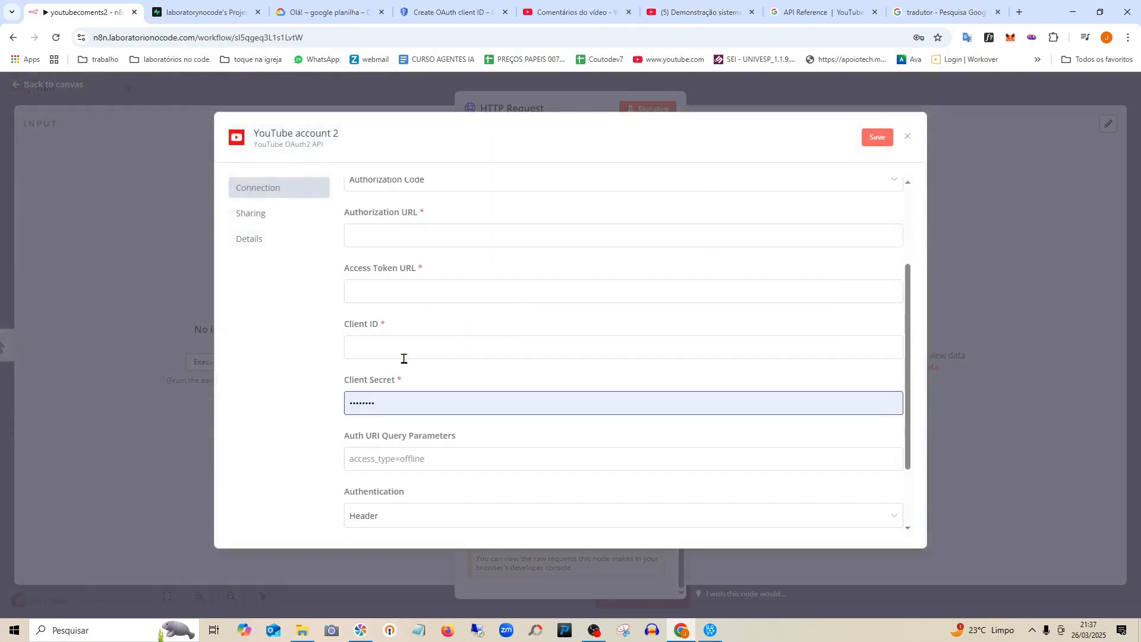
Copy the new OAuth client ID from Google Cloud Console into the credential's Client ID field.
left_click(326, 12)
left_click(433, 12)
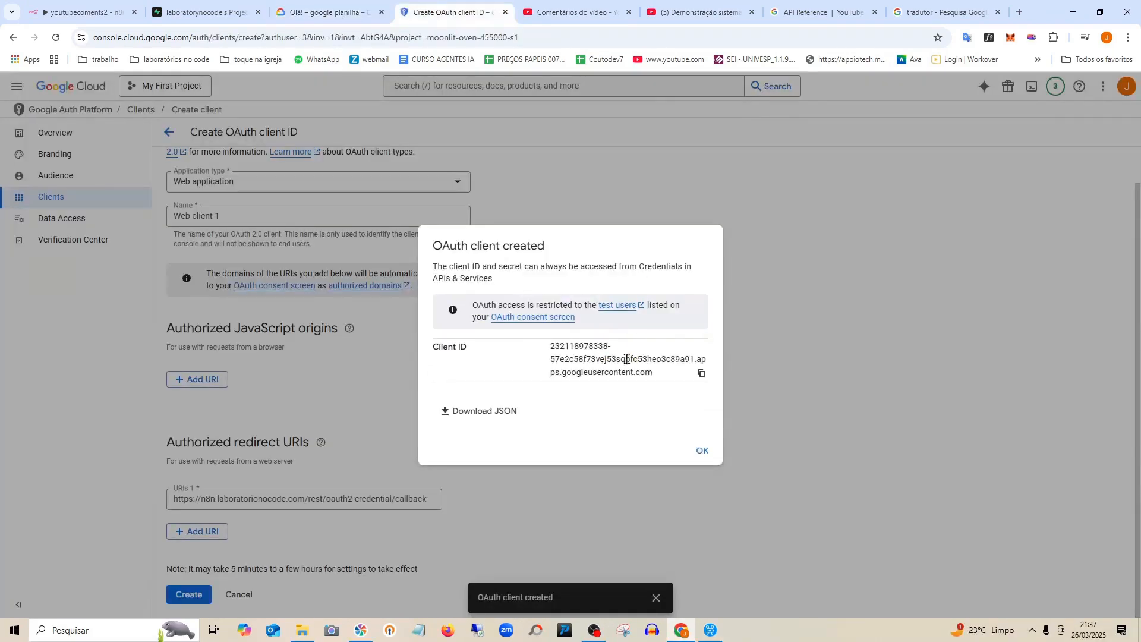
left_click(702, 375)
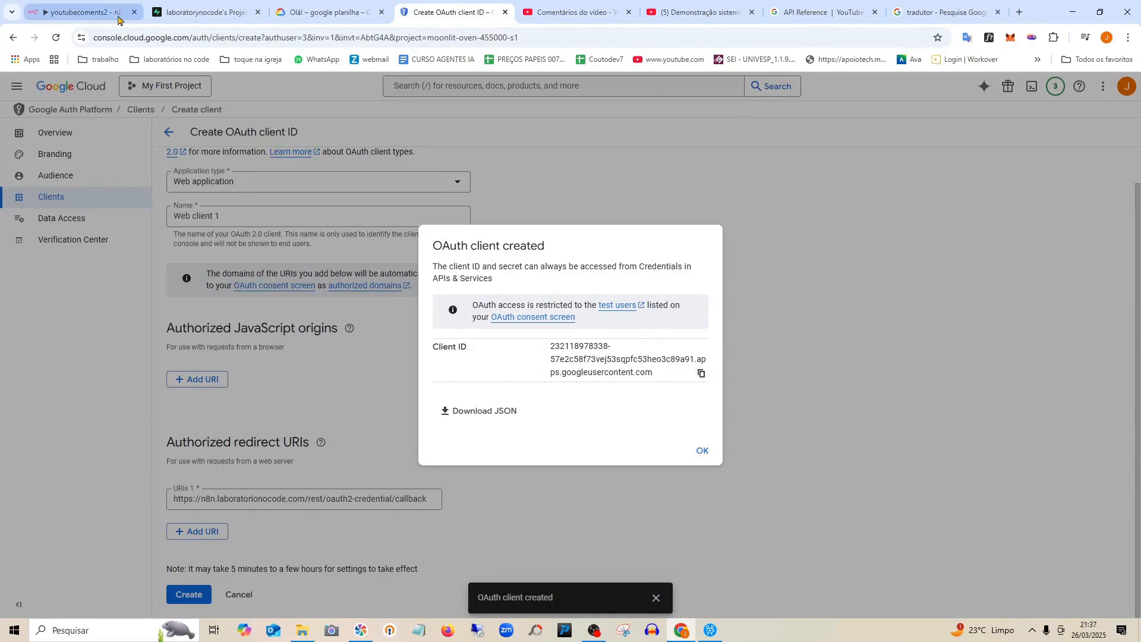
left_click(92, 5)
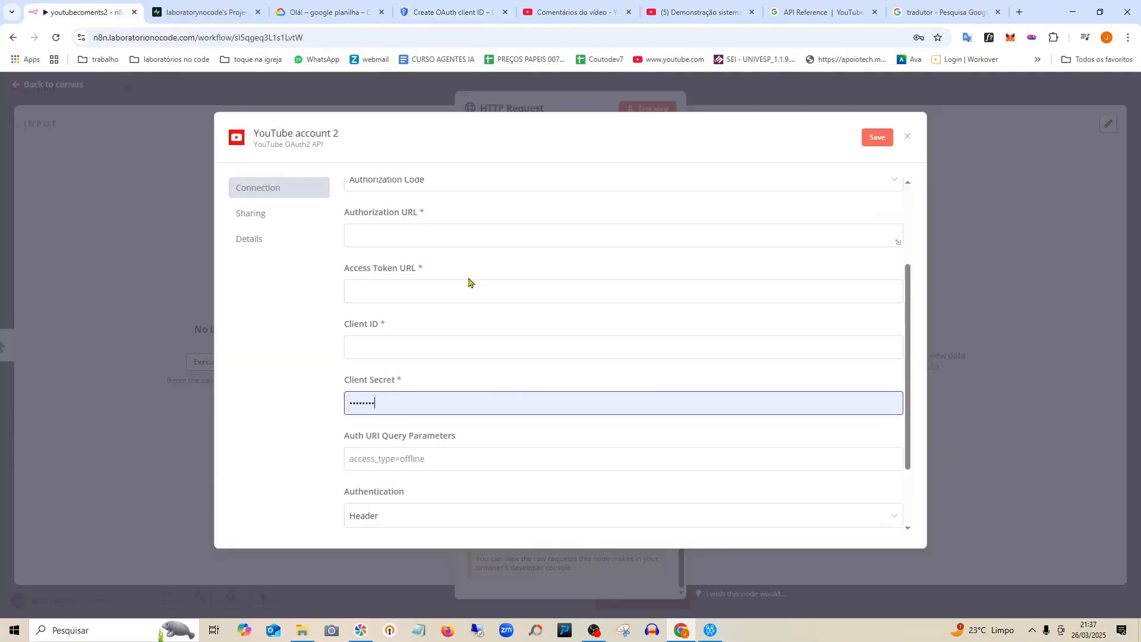
left_click(395, 343)
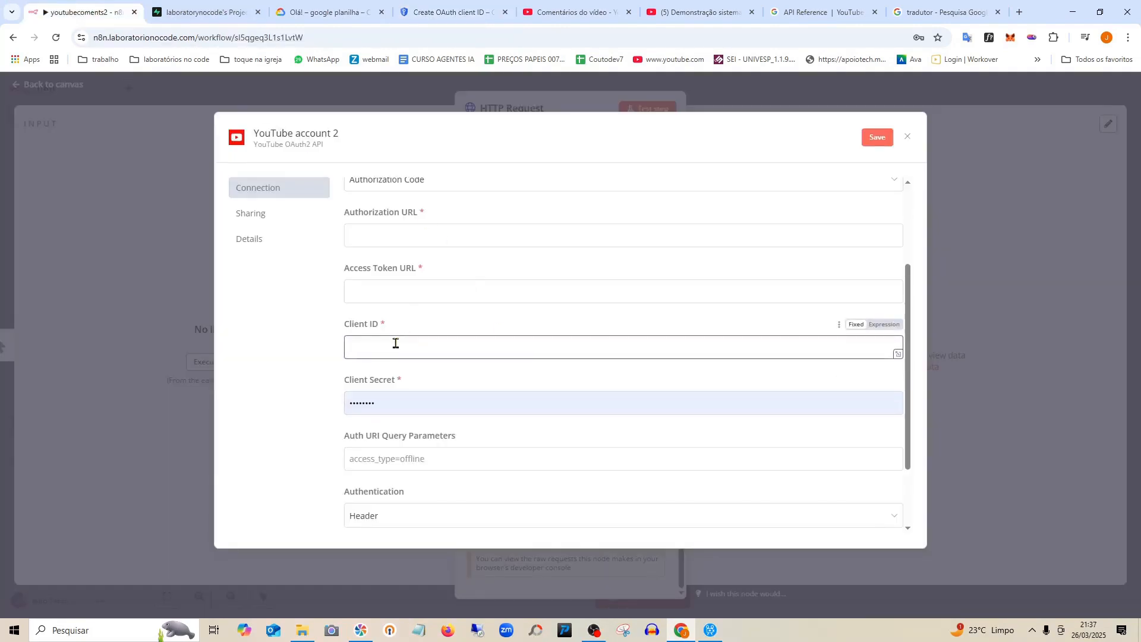
key("ctrl+v")
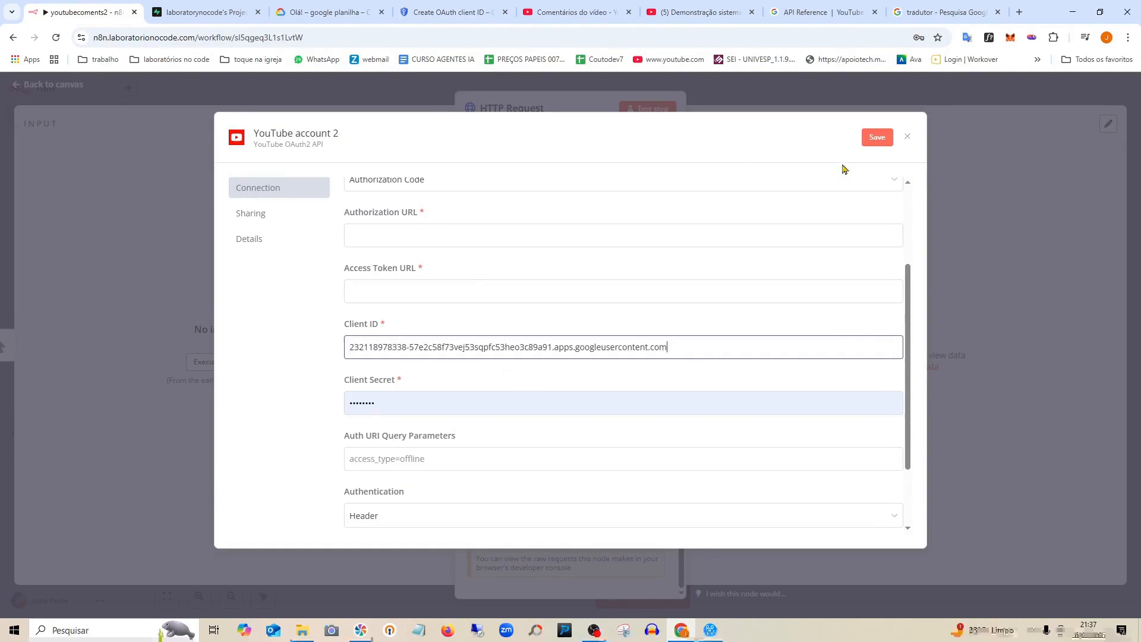
Dismiss the client-created notice and copy Web client 1's client secret from Google Cloud Console.
left_click(324, 12)
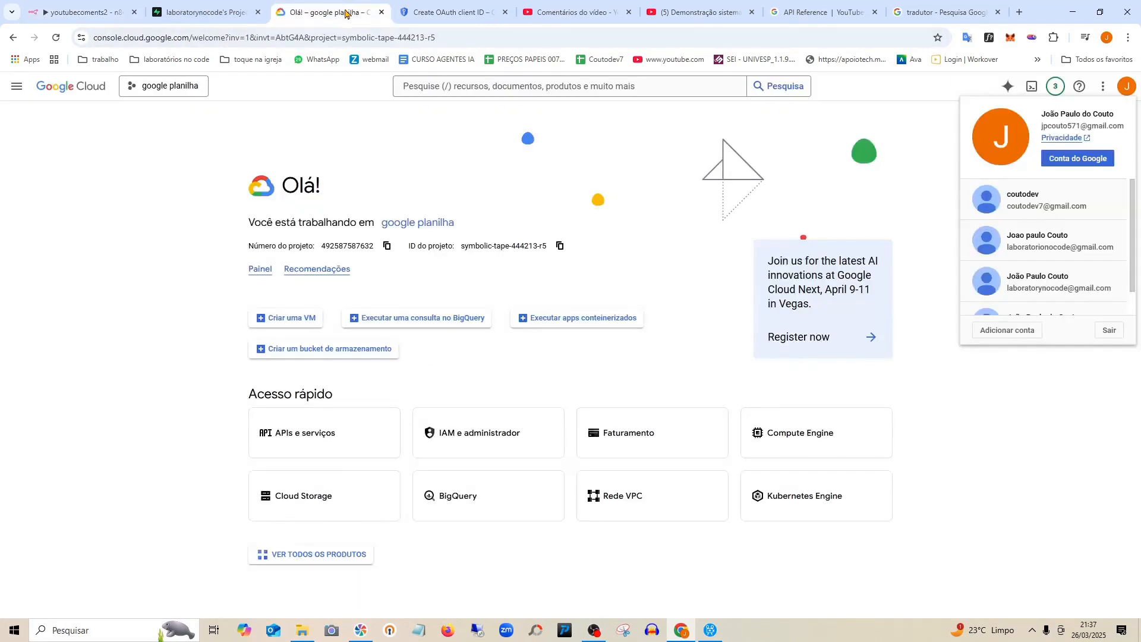
left_click(455, 10)
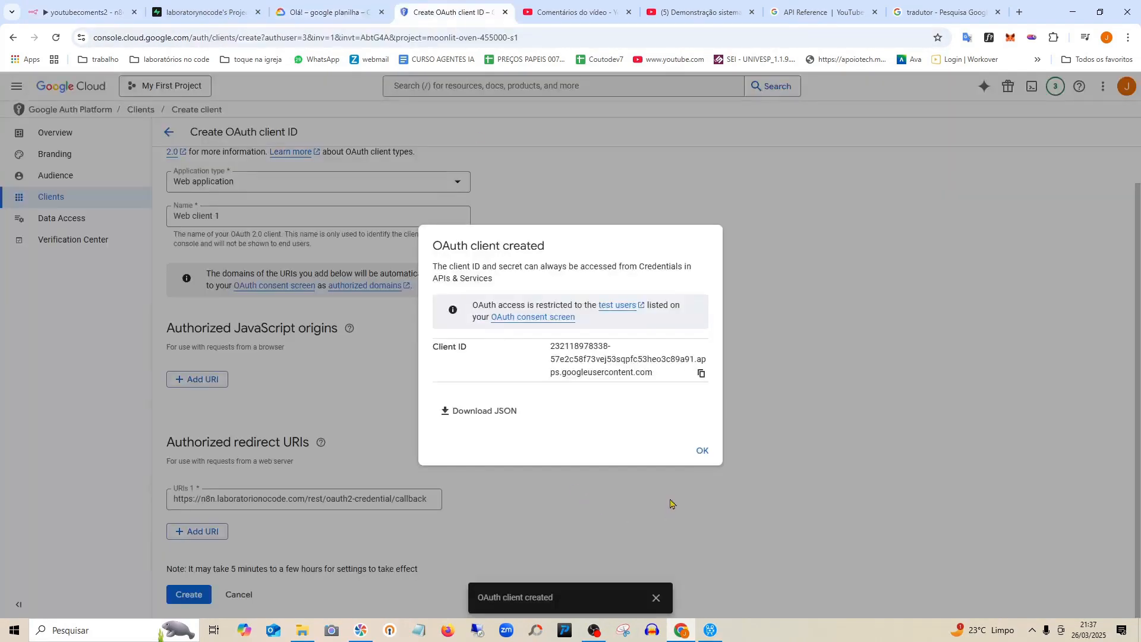
left_click(705, 455)
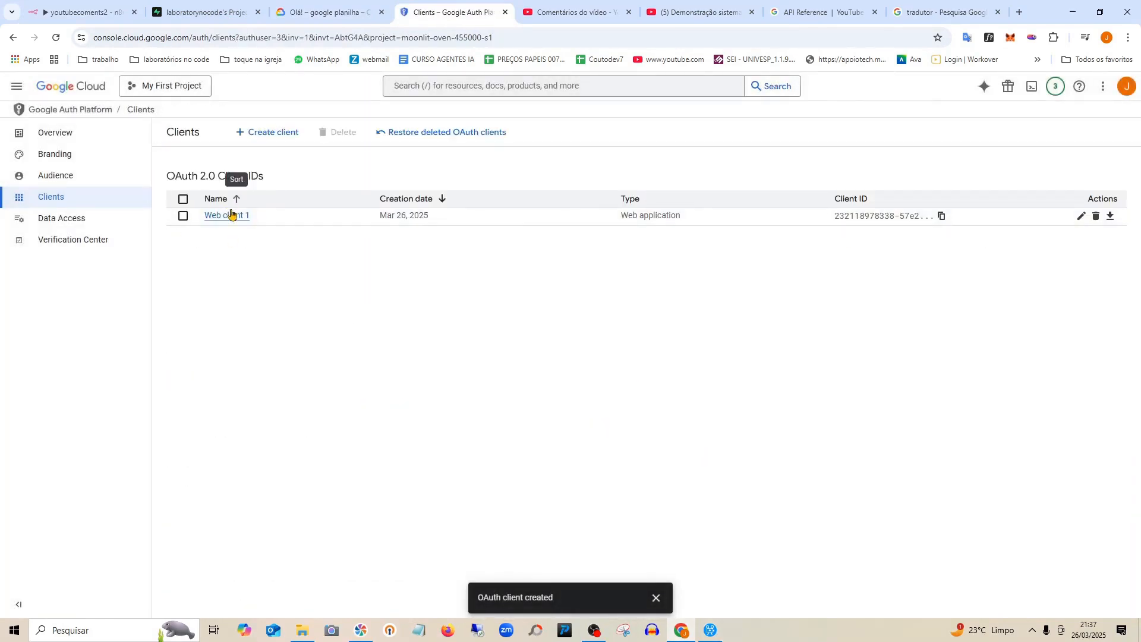
left_click(1081, 218)
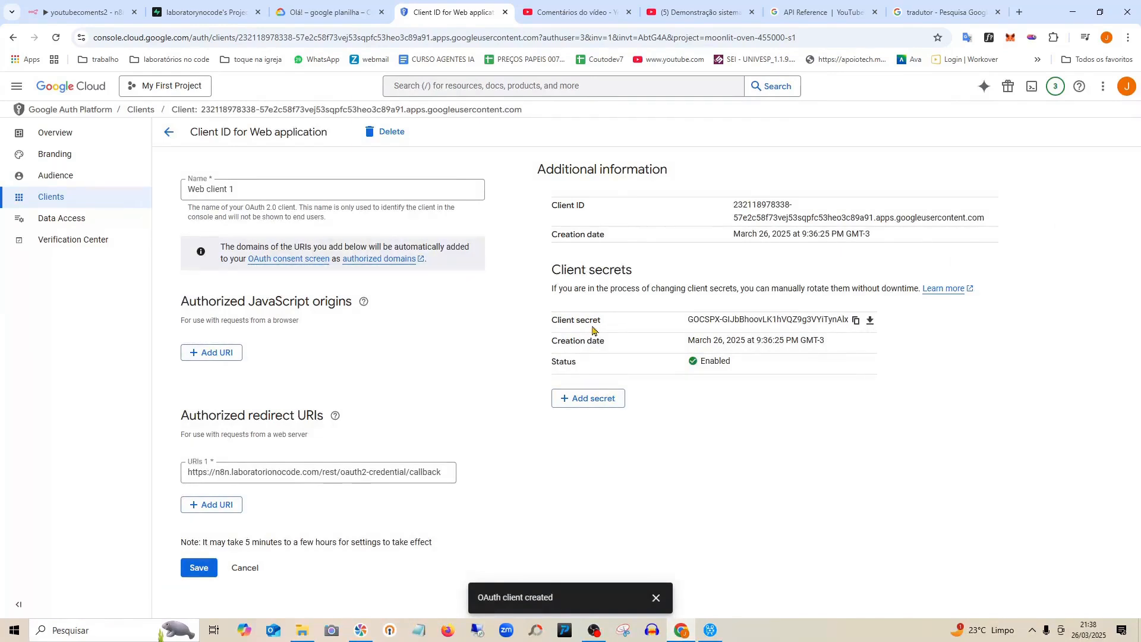
left_click(857, 324)
left_click(53, 13)
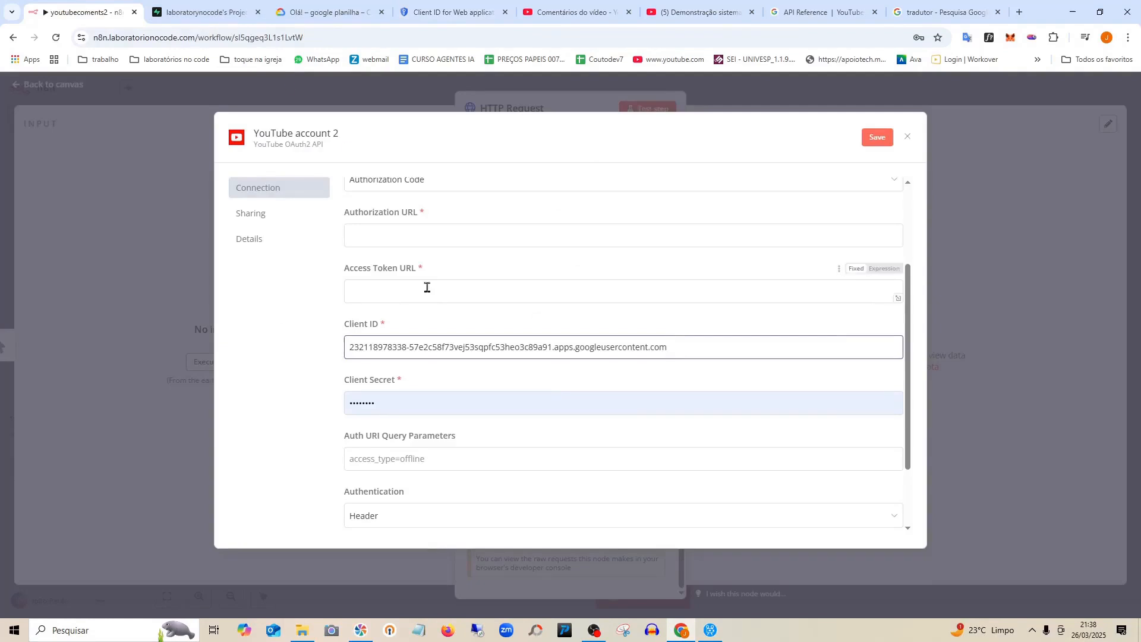
Paste the copied Google client secret over the existing Client Secret value.
scroll(530, 355, "down", 2)
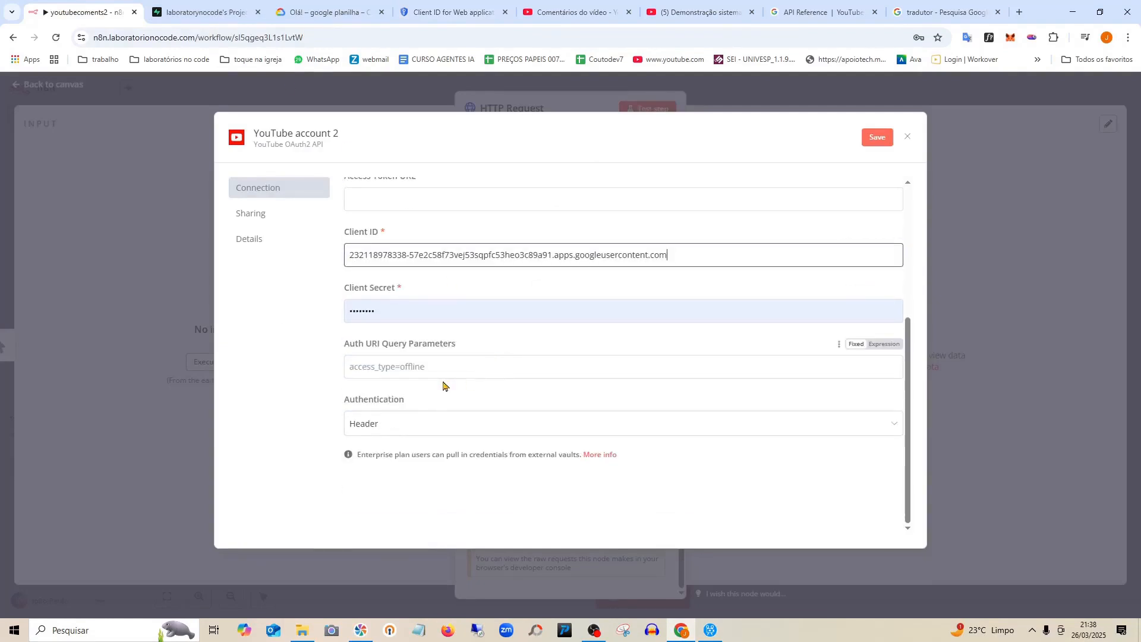
scroll(438, 376, "up", 3)
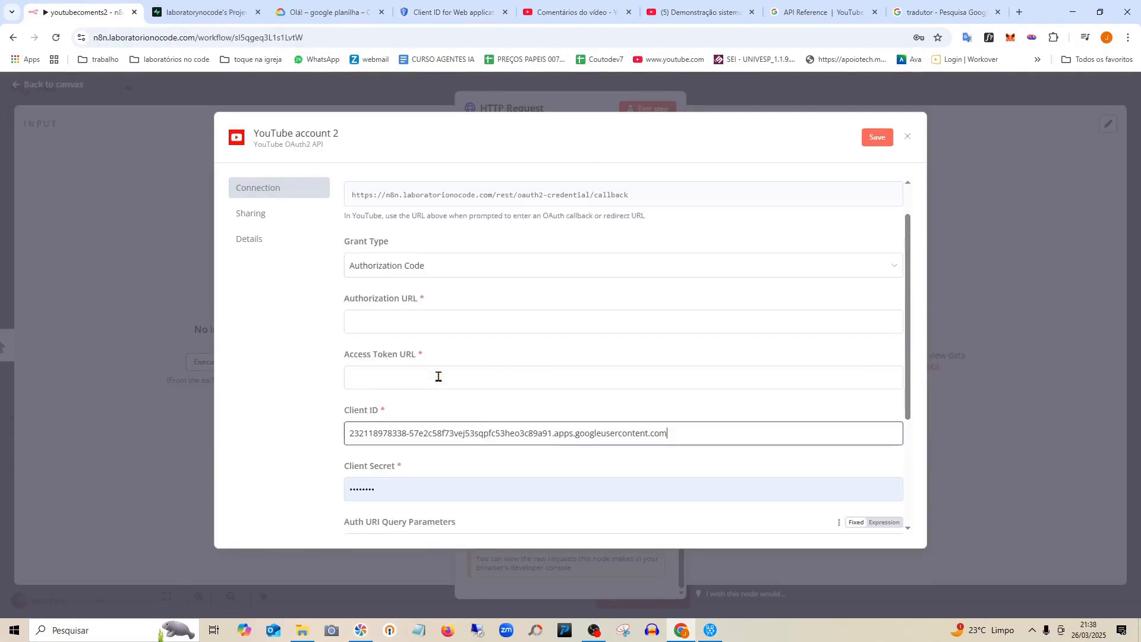
scroll(438, 376, "down", 2)
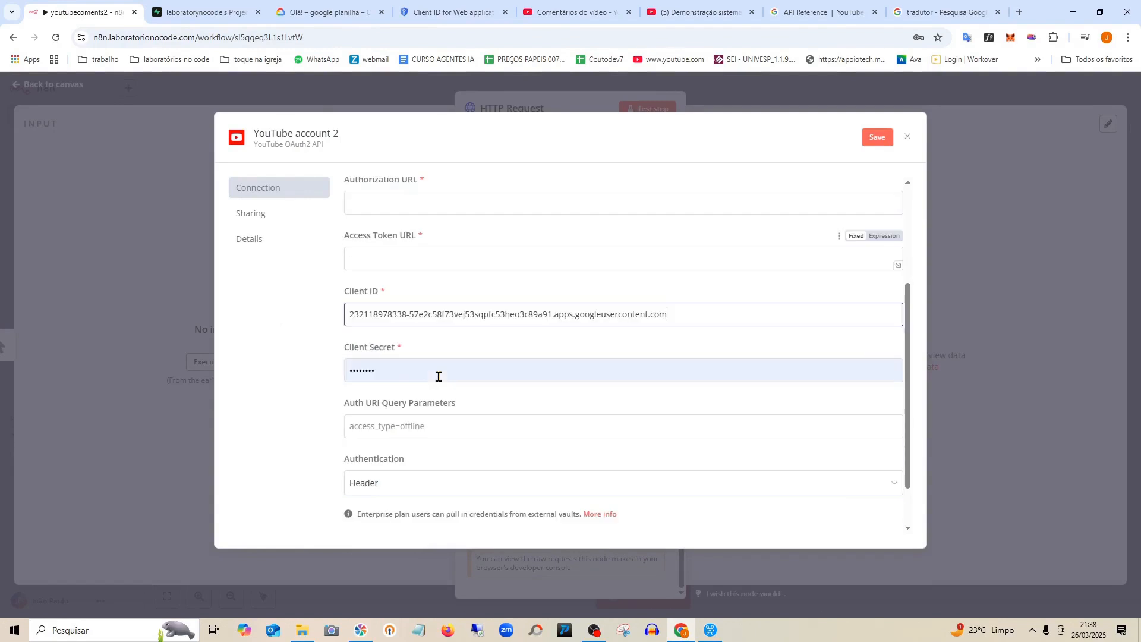
left_click(398, 369)
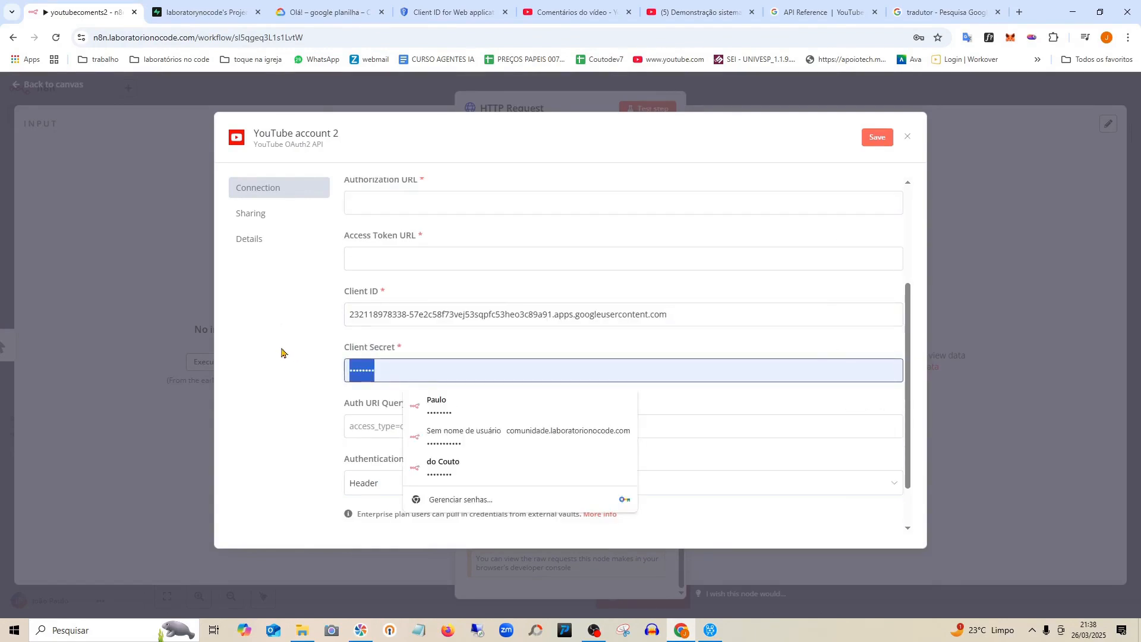
key("ctrl+v")
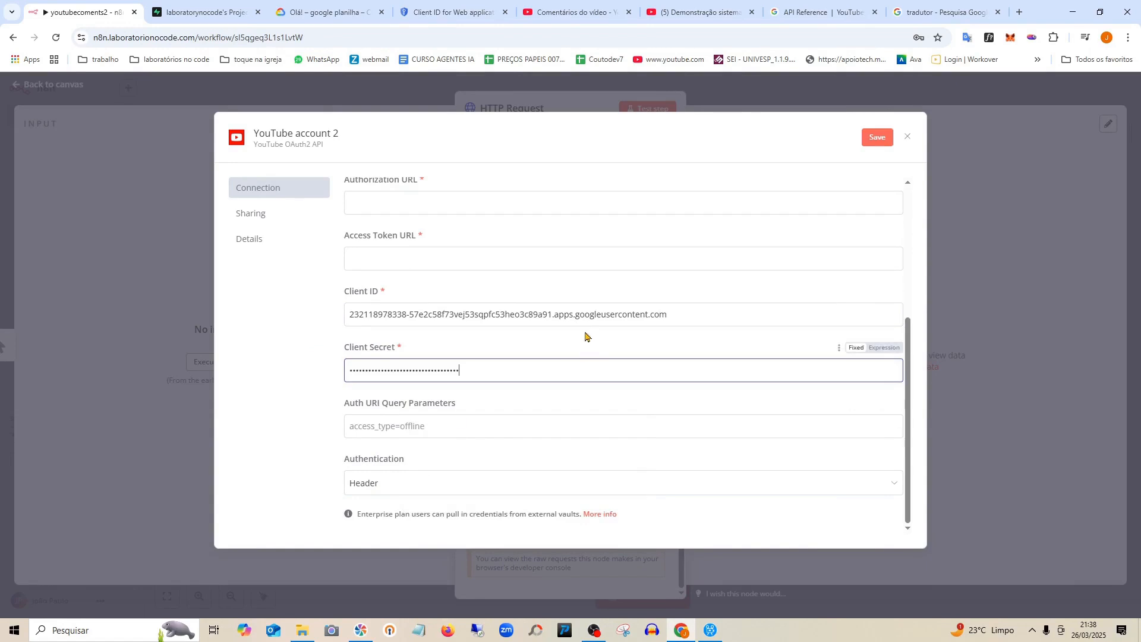
scroll(586, 337, "down", 1)
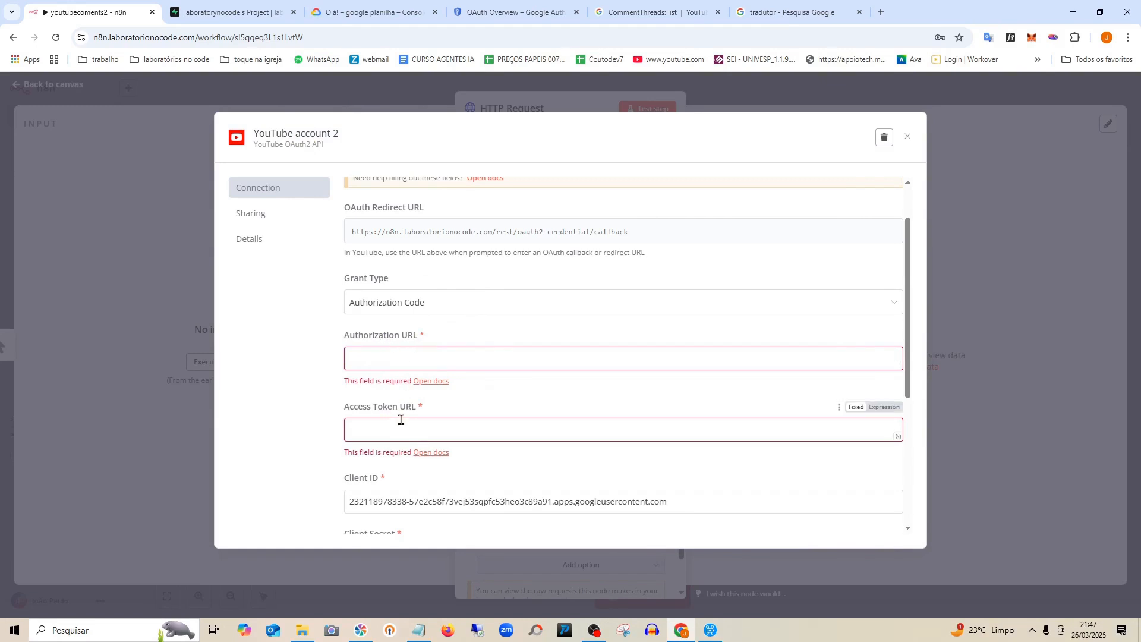
Copy the authorization URL from the notes into the credential's Authorization URL field.
scroll(401, 420, "down", 1)
scroll(401, 420, "up", 1)
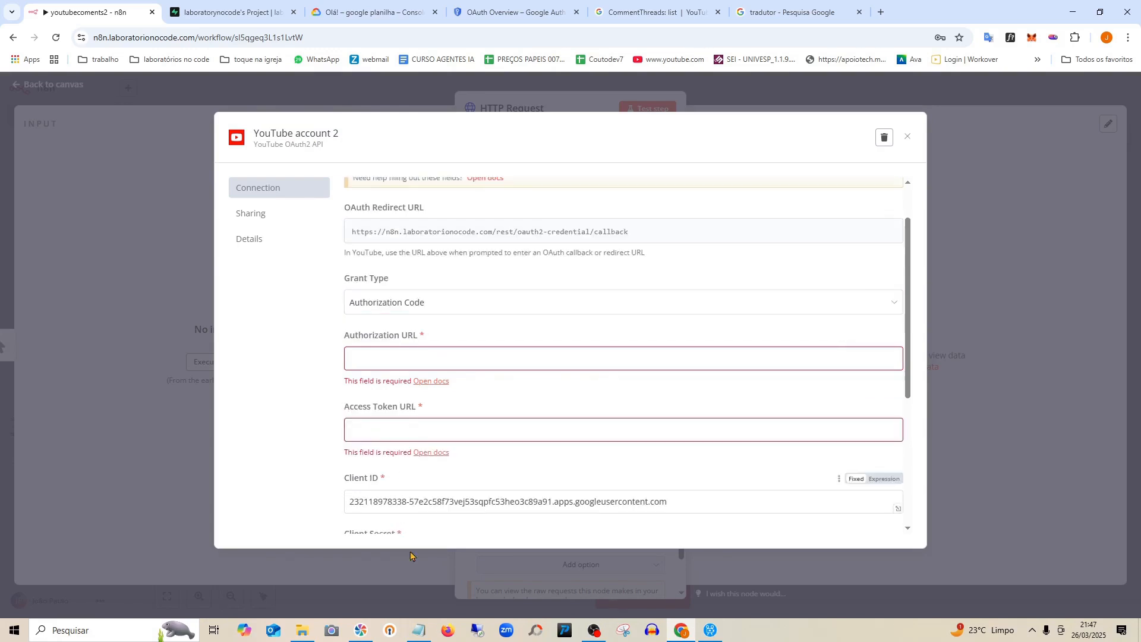
left_click(418, 632)
left_click_drag(740, 200, 468, 197)
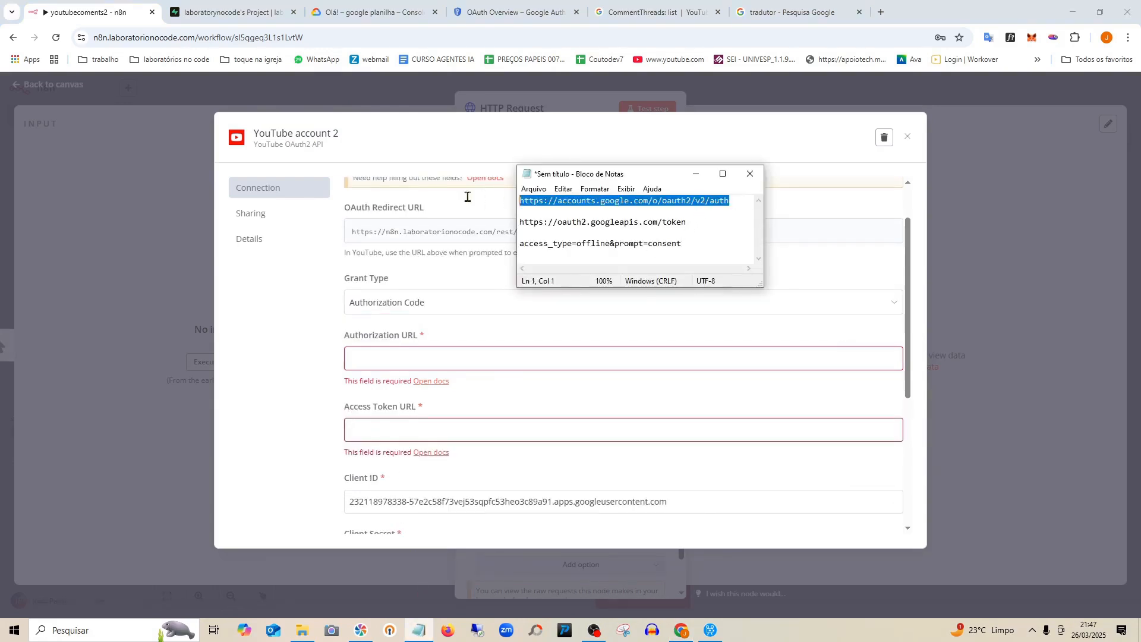
right_click(549, 202)
left_click(594, 241)
left_click(369, 362)
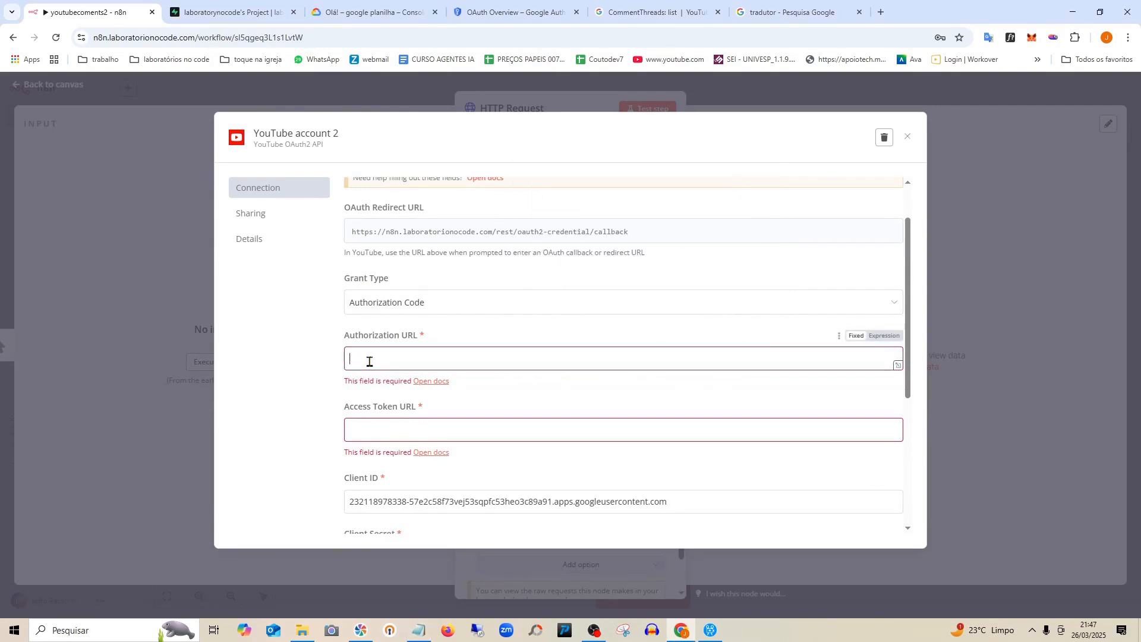
key("ctrl+v")
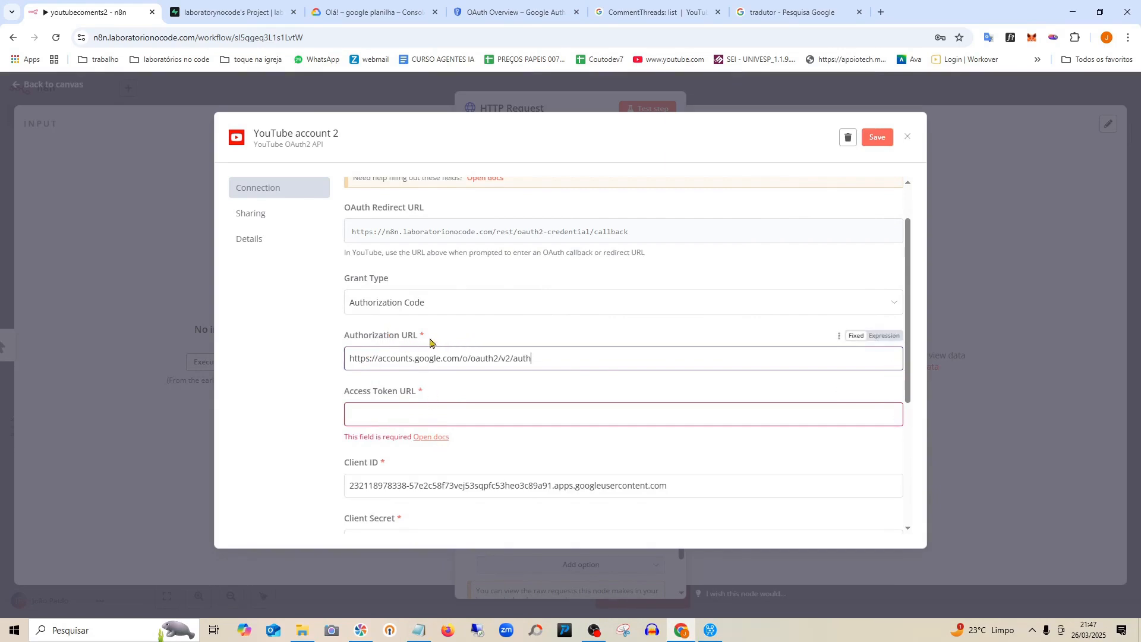
Copy the token URL from the notes into the Access Token URL field.
left_click(420, 630)
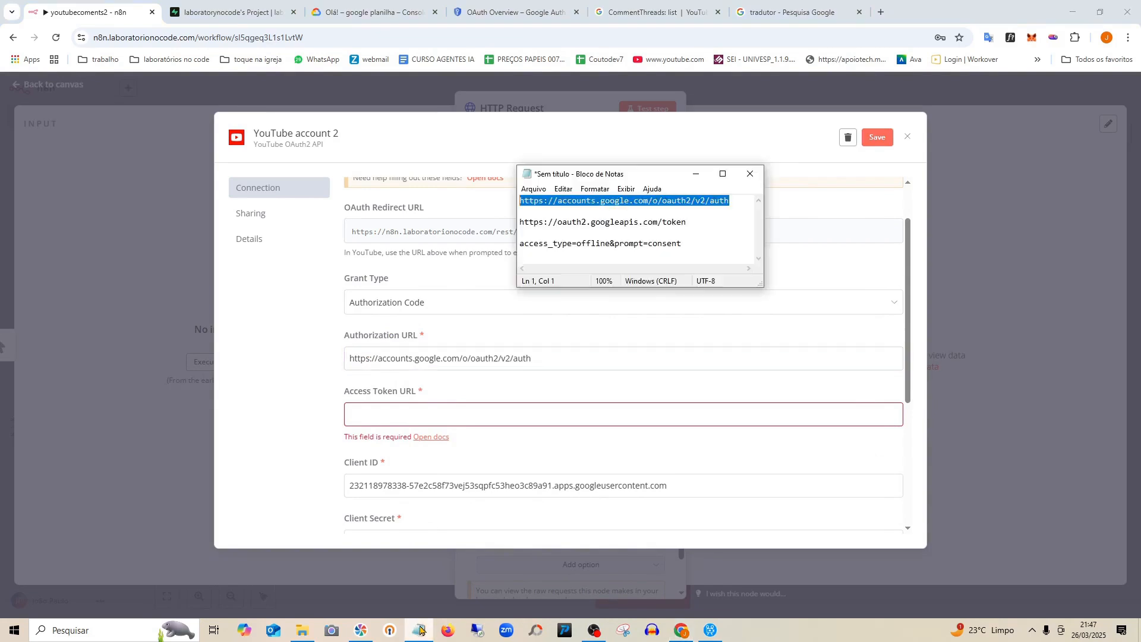
left_click(686, 223)
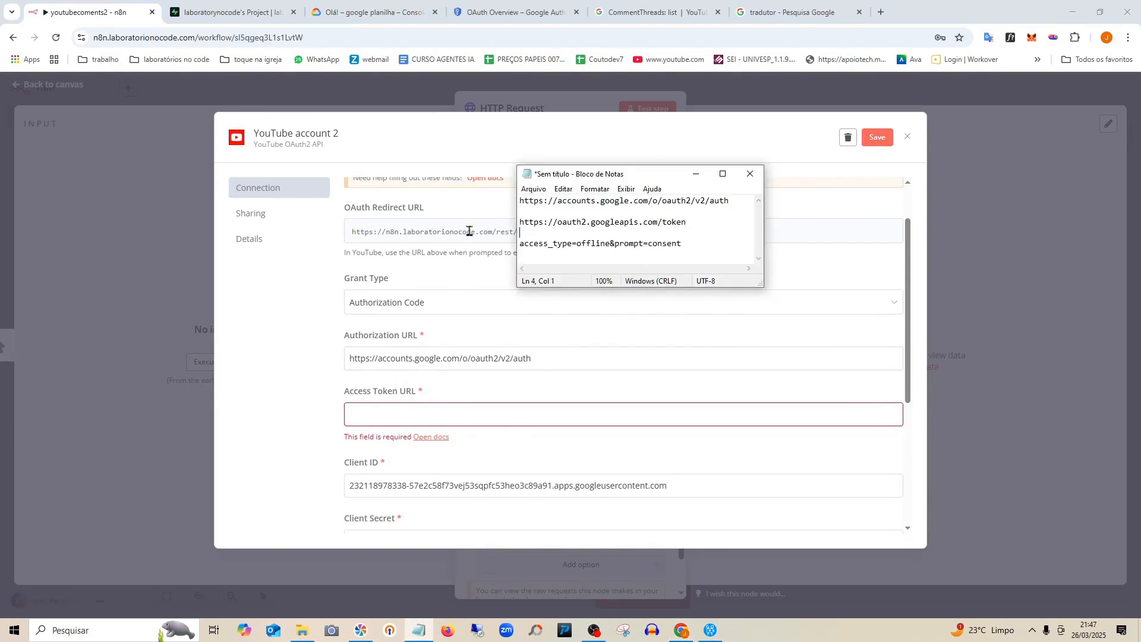
left_click_drag(698, 222, 546, 216)
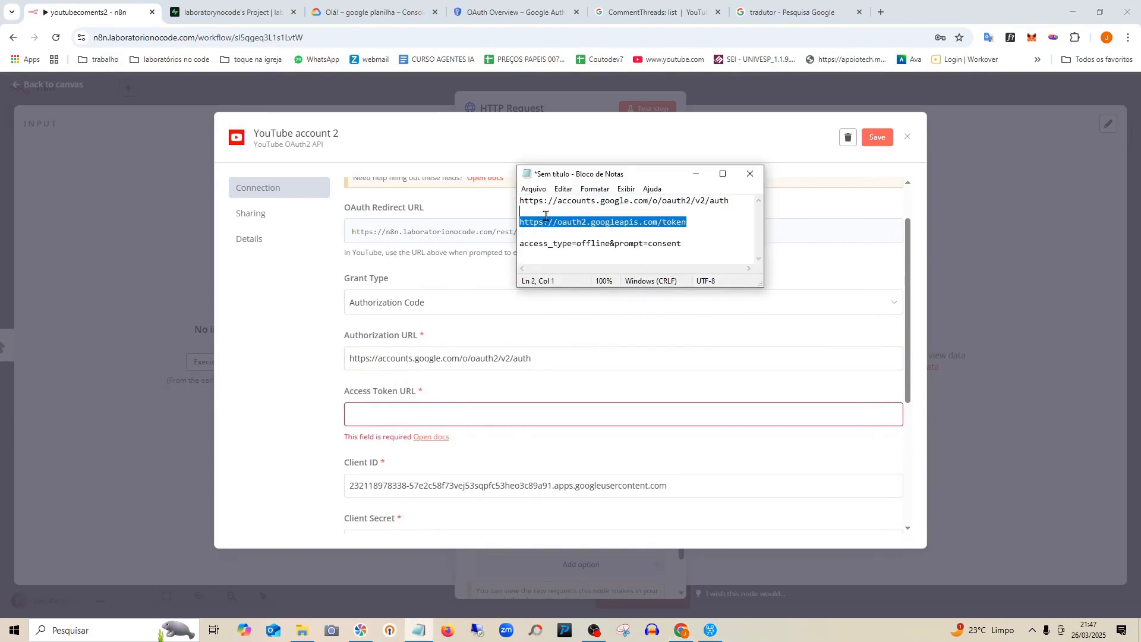
right_click(582, 222)
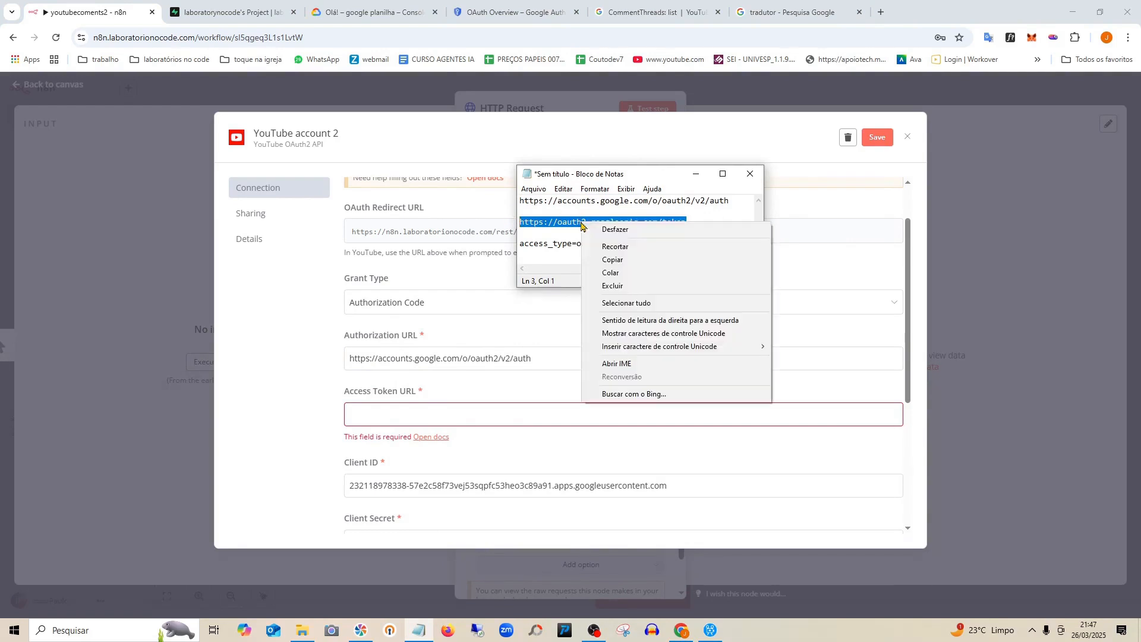
left_click(616, 258)
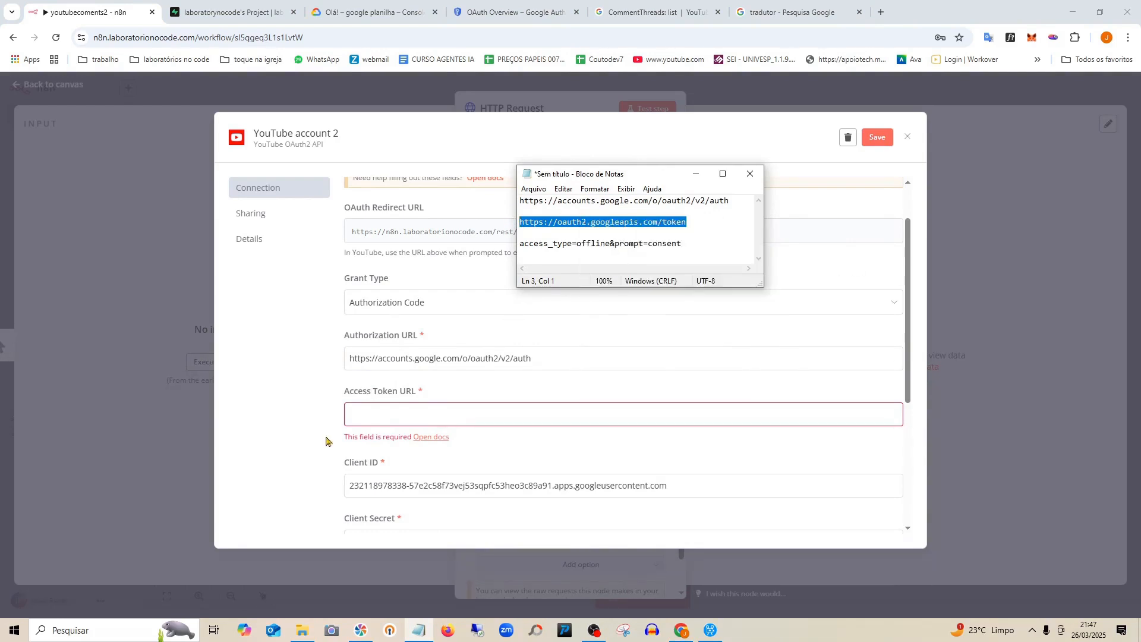
left_click(385, 409)
key("ctrl+v")
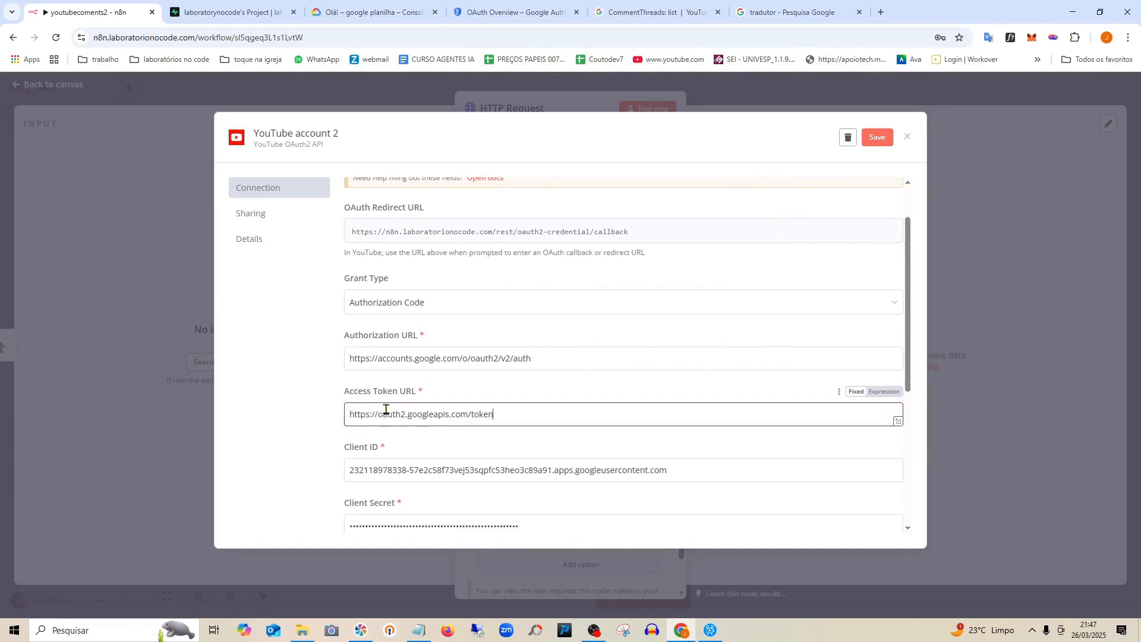
Fill Auth URI Query Parameters with access_type=offline&prompt=consent copied from the notes.
scroll(387, 474, "down", 3)
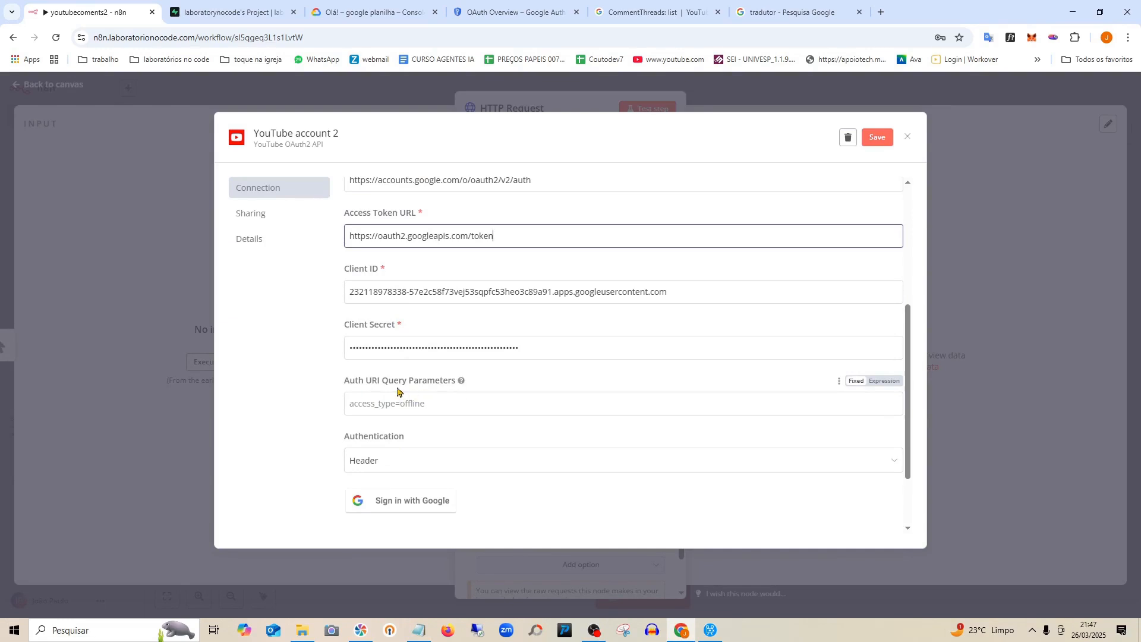
left_click(420, 630)
left_click_drag(690, 258, 522, 246)
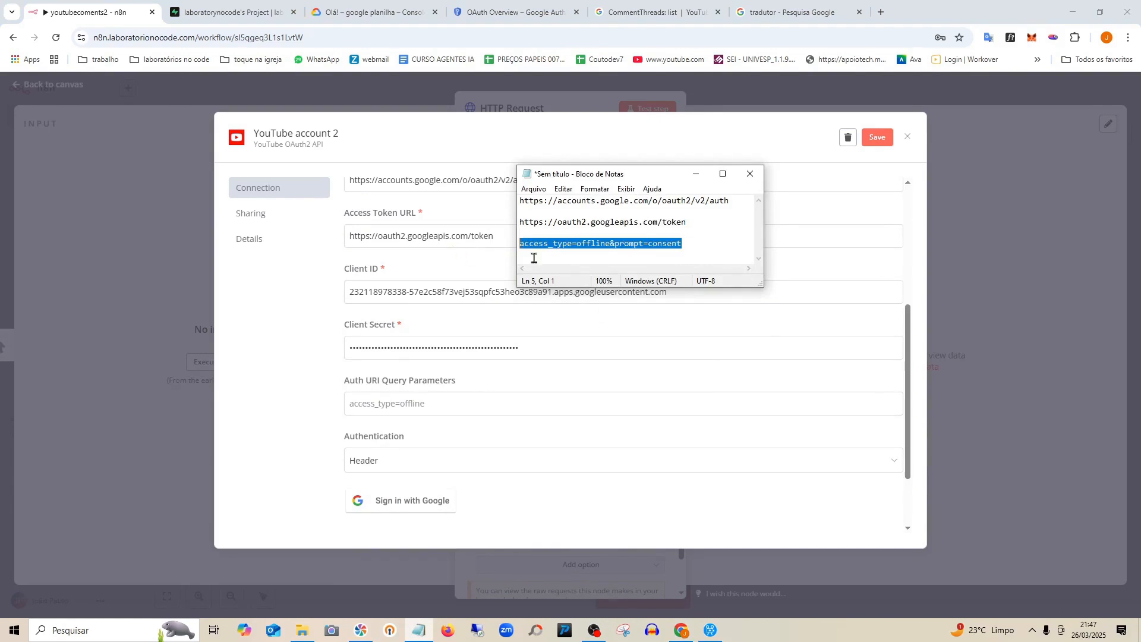
right_click(565, 247)
left_click(600, 286)
left_click(381, 410)
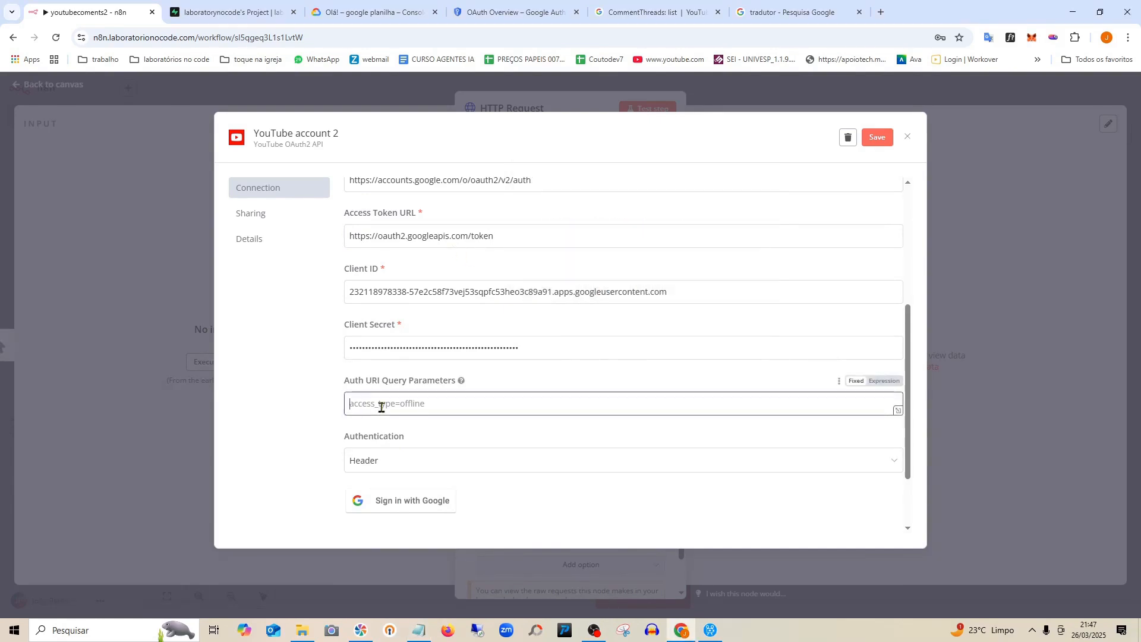
key("ctrl+v")
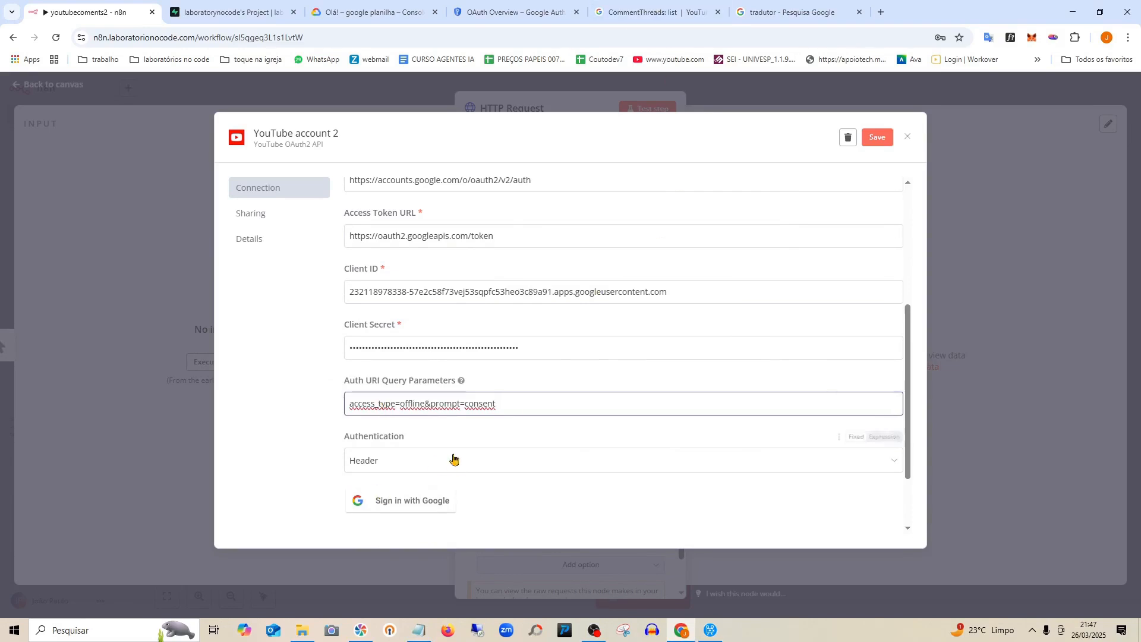
Set the credential's Authentication to Body and save it.
scroll(453, 461, "down", 2)
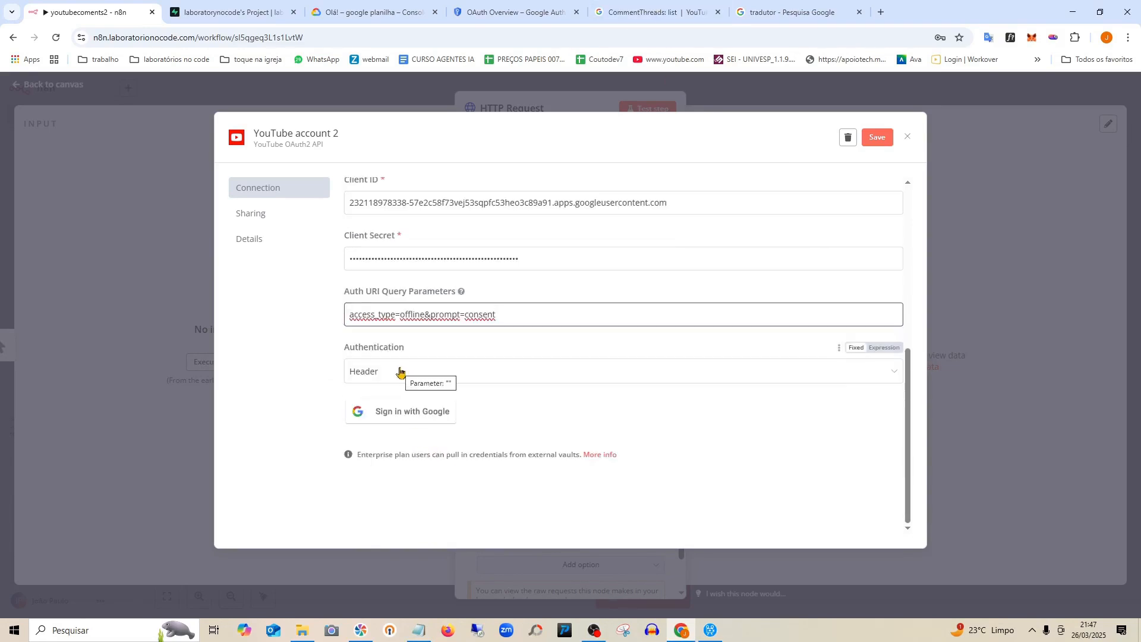
left_click(400, 372)
left_click(388, 415)
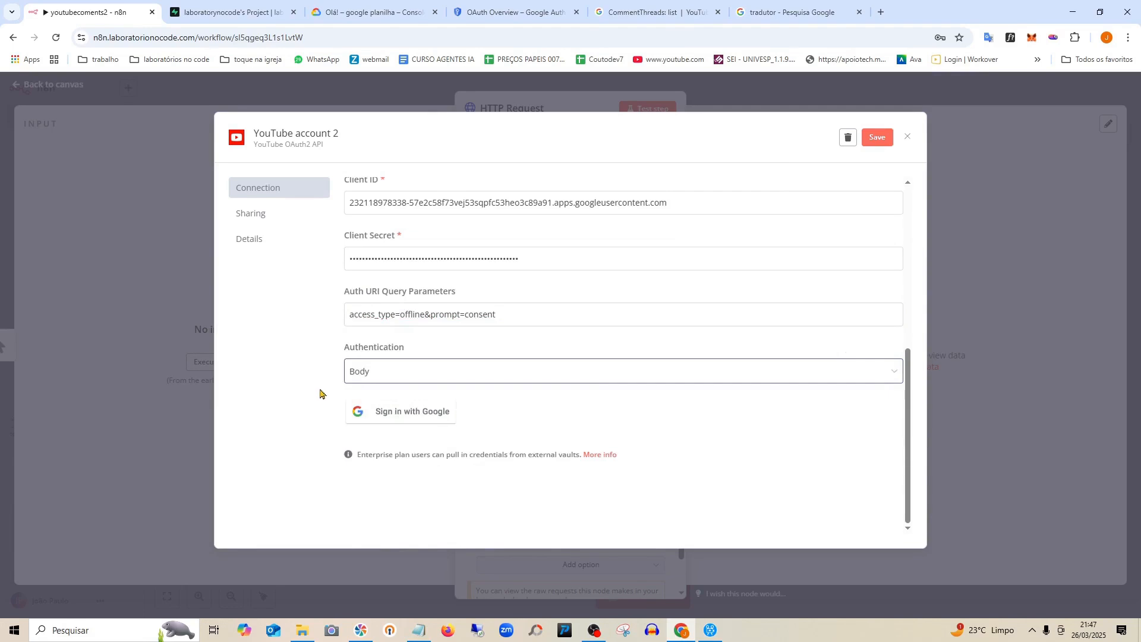
scroll(660, 319, "up", 5)
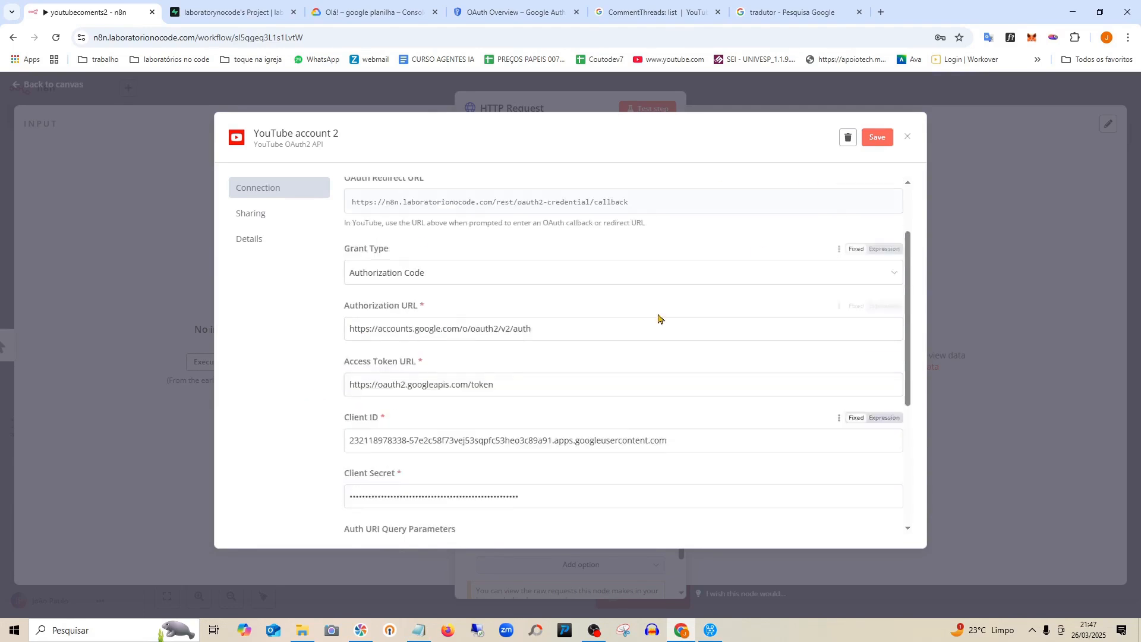
left_click(877, 139)
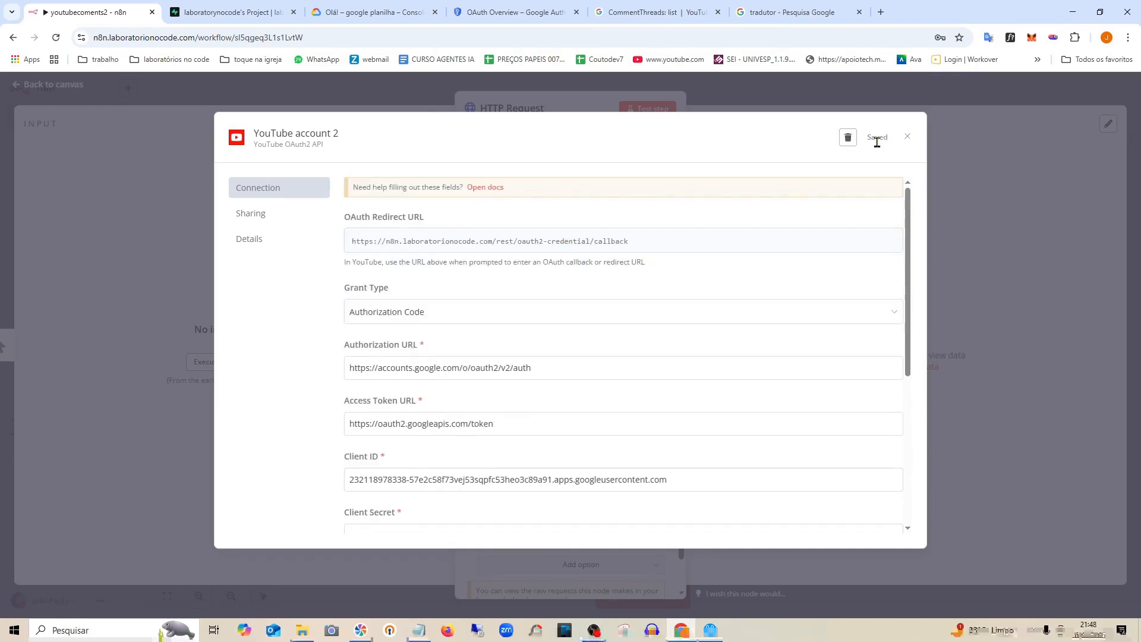
scroll(499, 318, "down", 5)
scroll(602, 311, "up", 5)
scroll(515, 329, "down", 5)
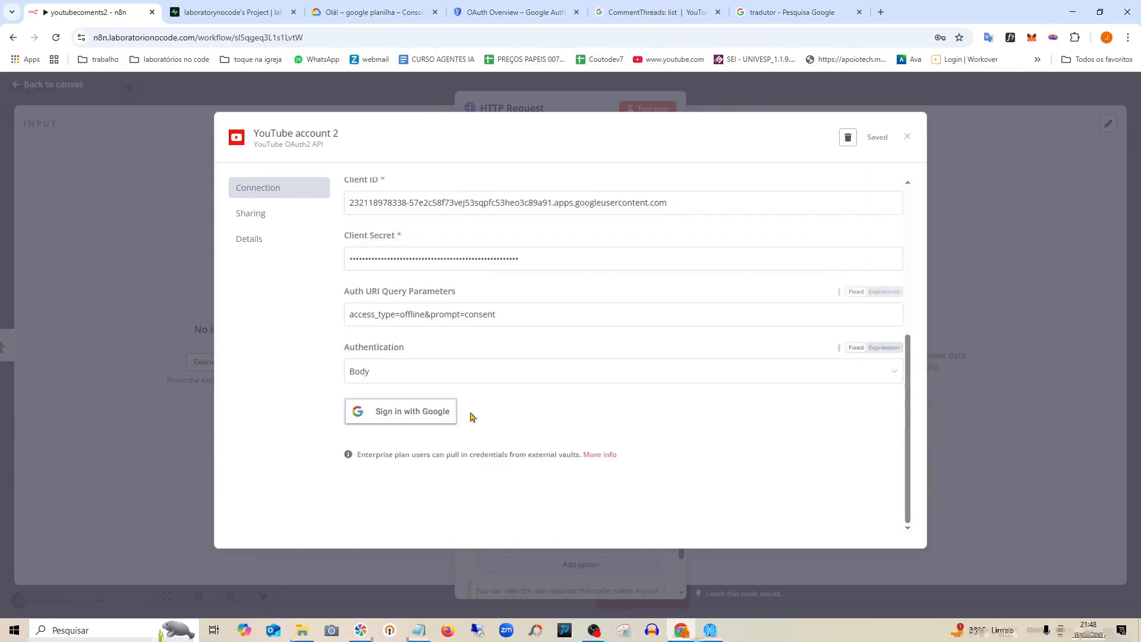
scroll(469, 415, "up", 5)
scroll(543, 362, "down", 5)
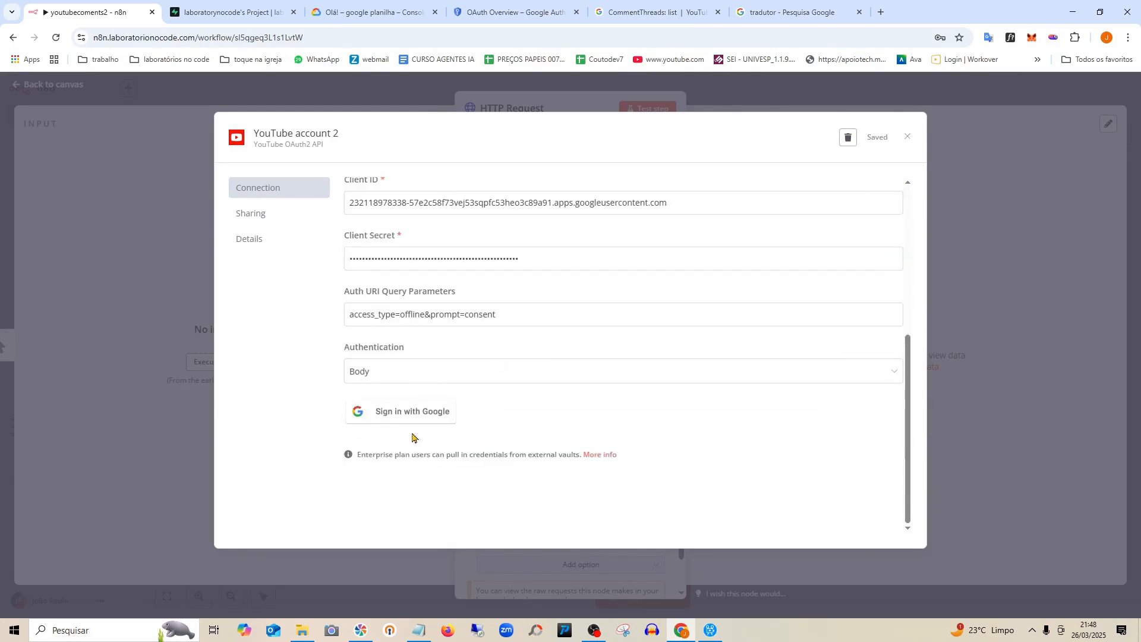
left_click(407, 423)
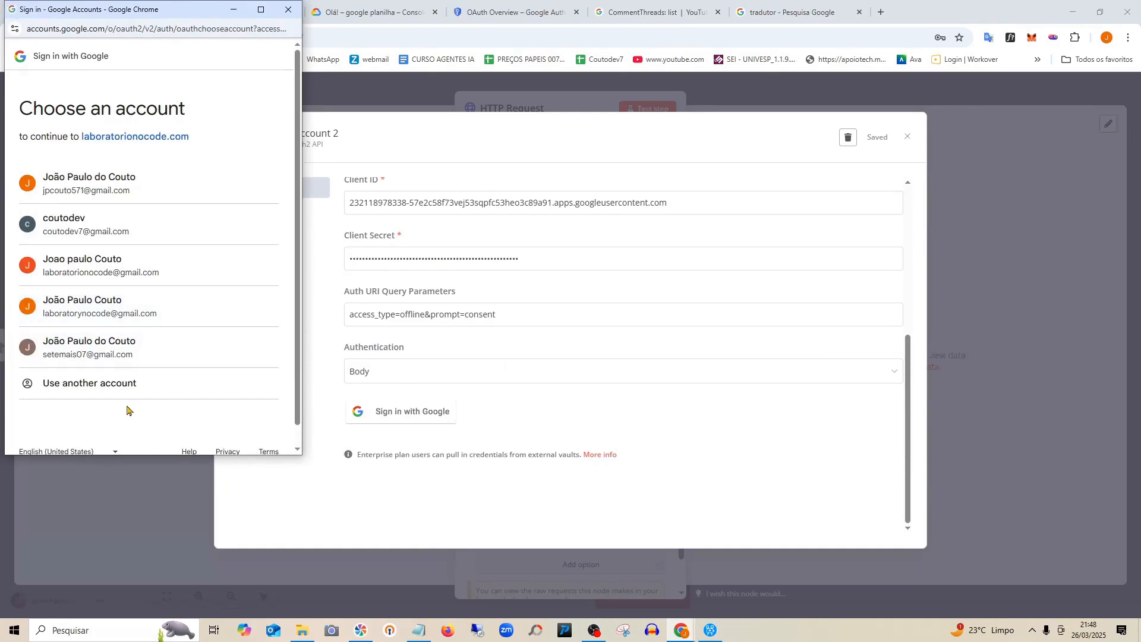
left_click(119, 306)
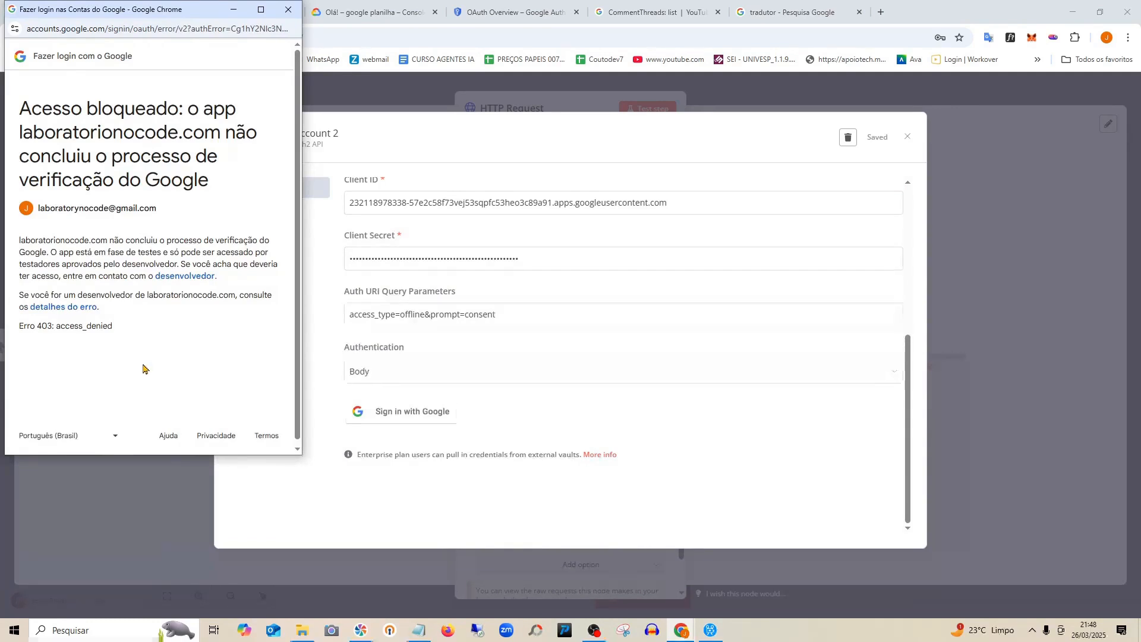
left_click(289, 10)
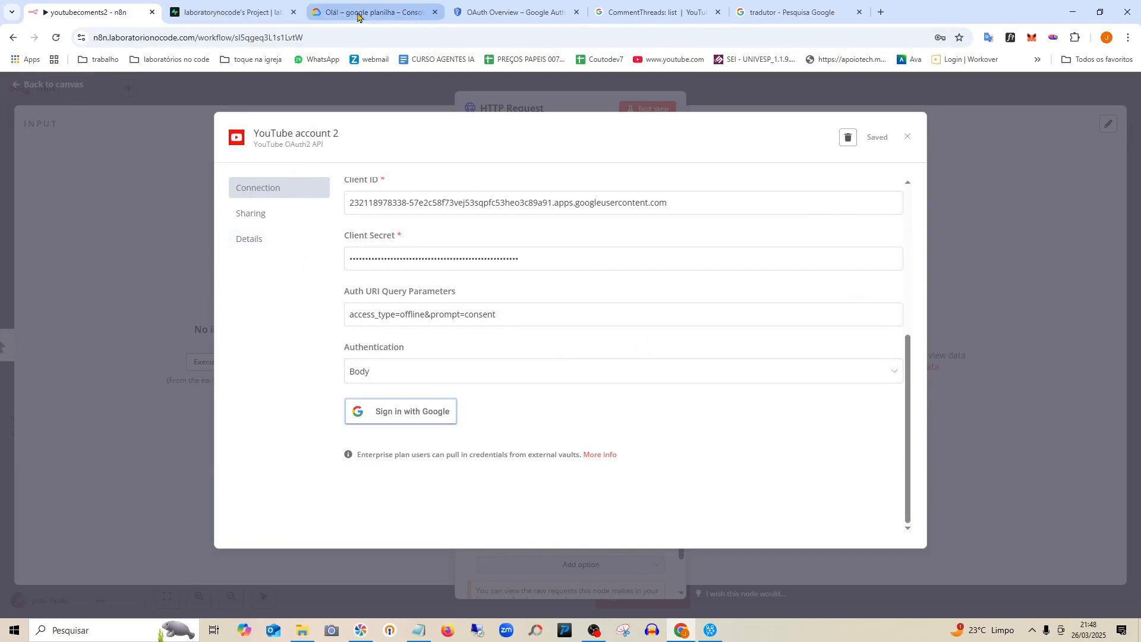
Navigate to APIs & Services > OAuth consent screen > Audience in Google Cloud Console.
left_click(359, 13)
left_click(510, 12)
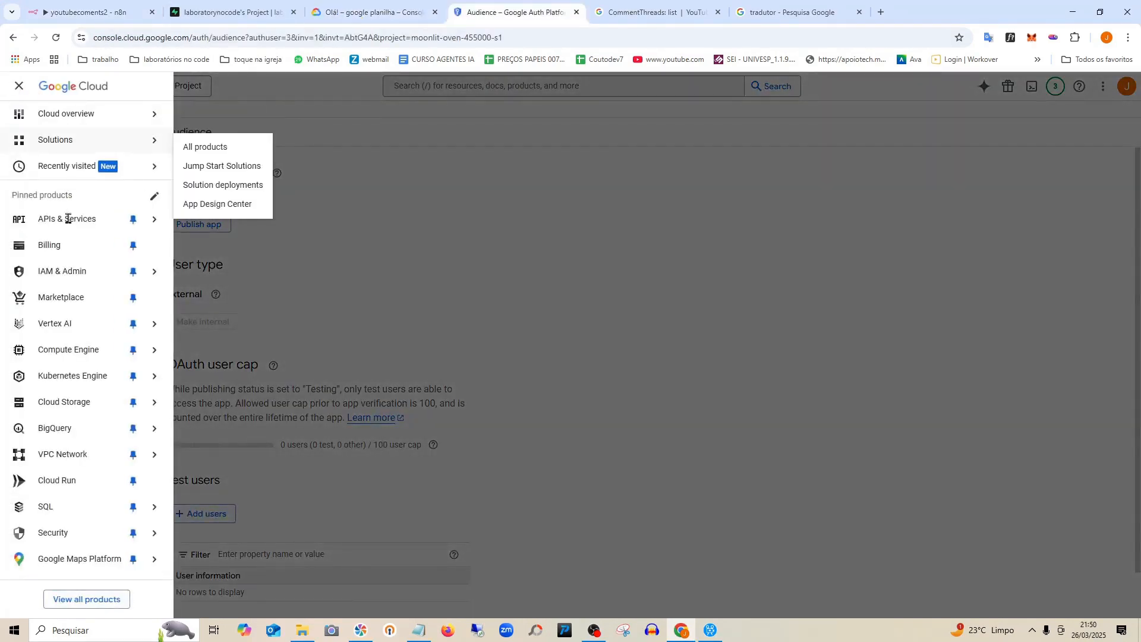
left_click(69, 219)
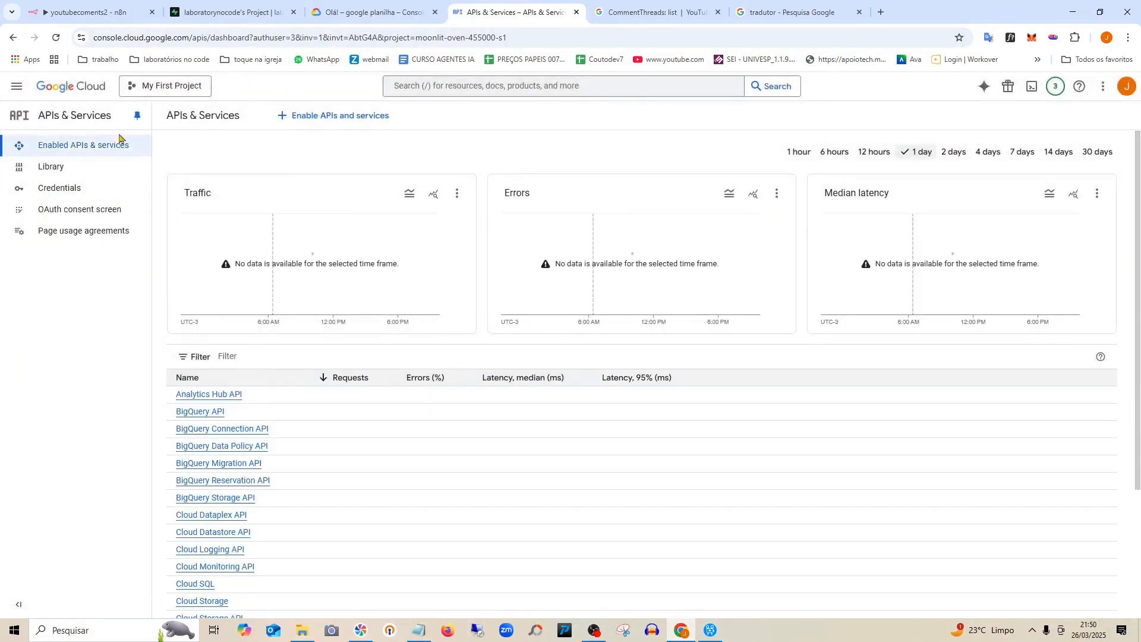
left_click(80, 211)
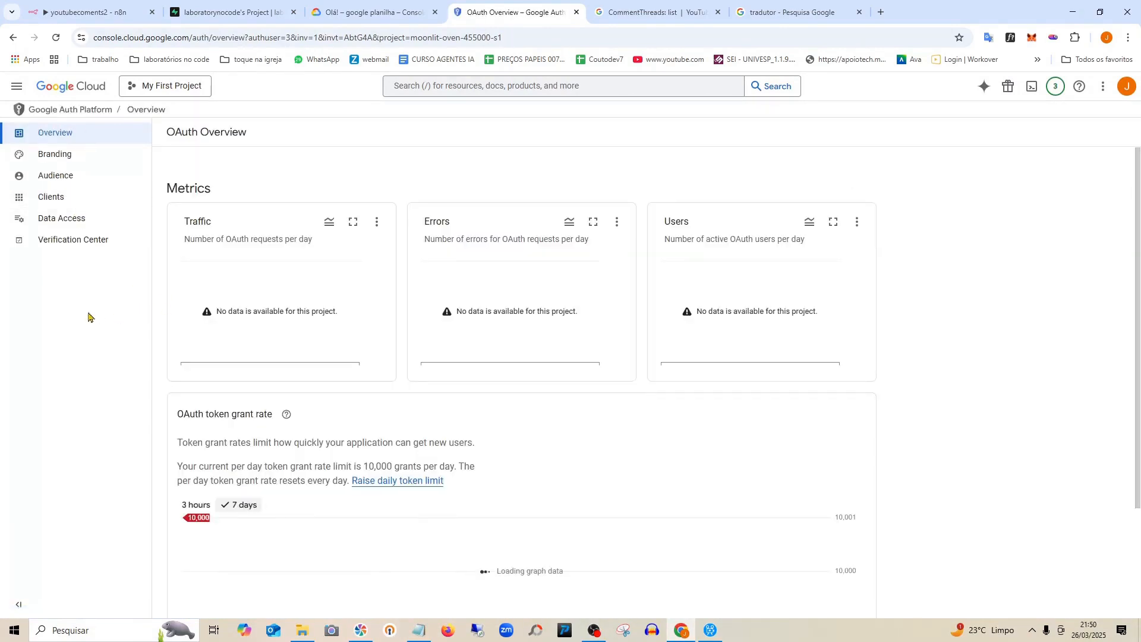
left_click(60, 179)
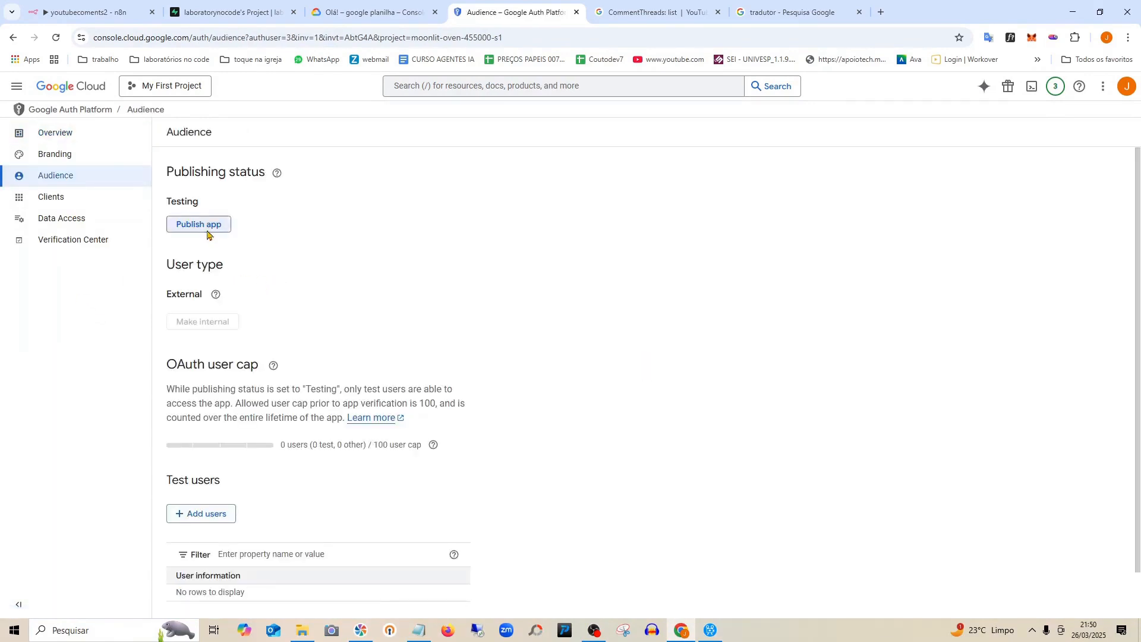
Publish the OAuth app to production, cancelling the prompt to return it to testing.
left_click(206, 226)
left_click(708, 404)
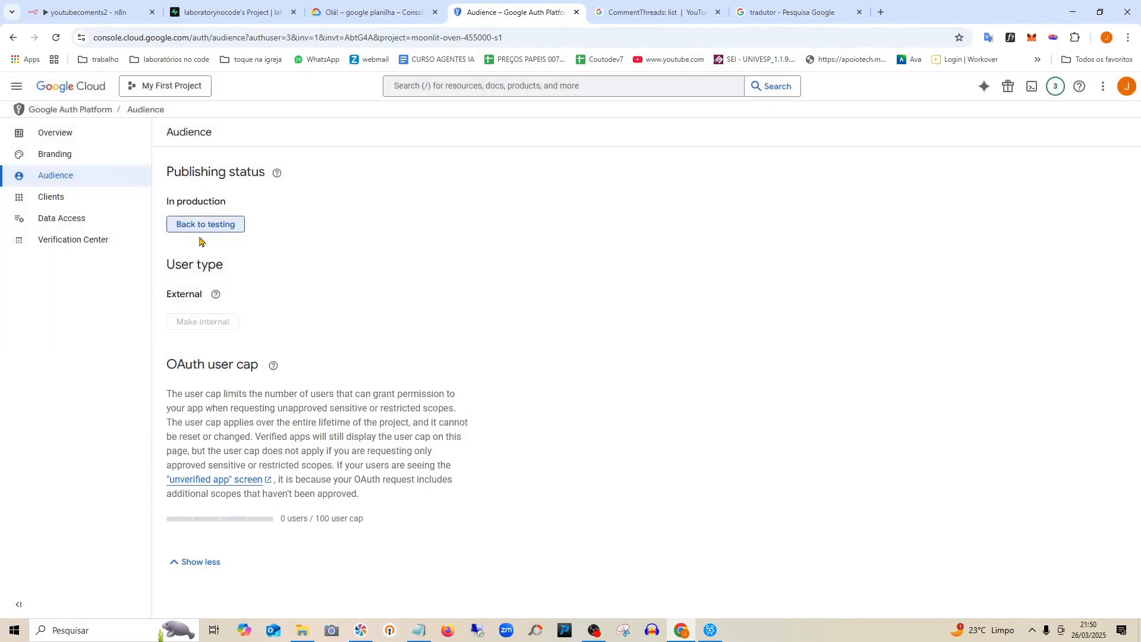
left_click(222, 231)
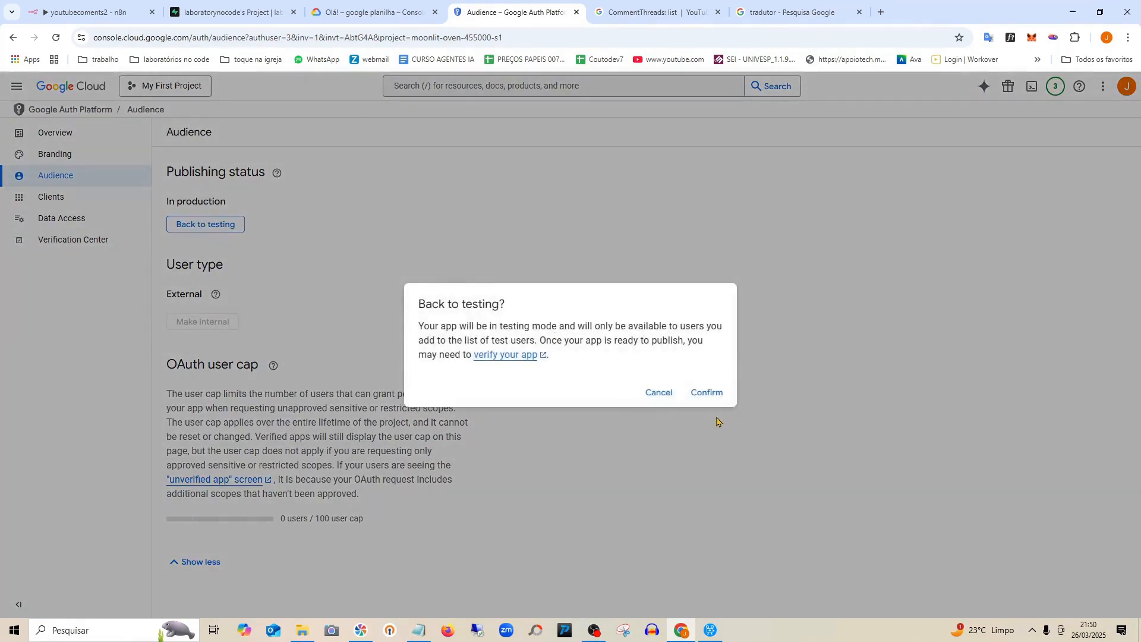
left_click(658, 394)
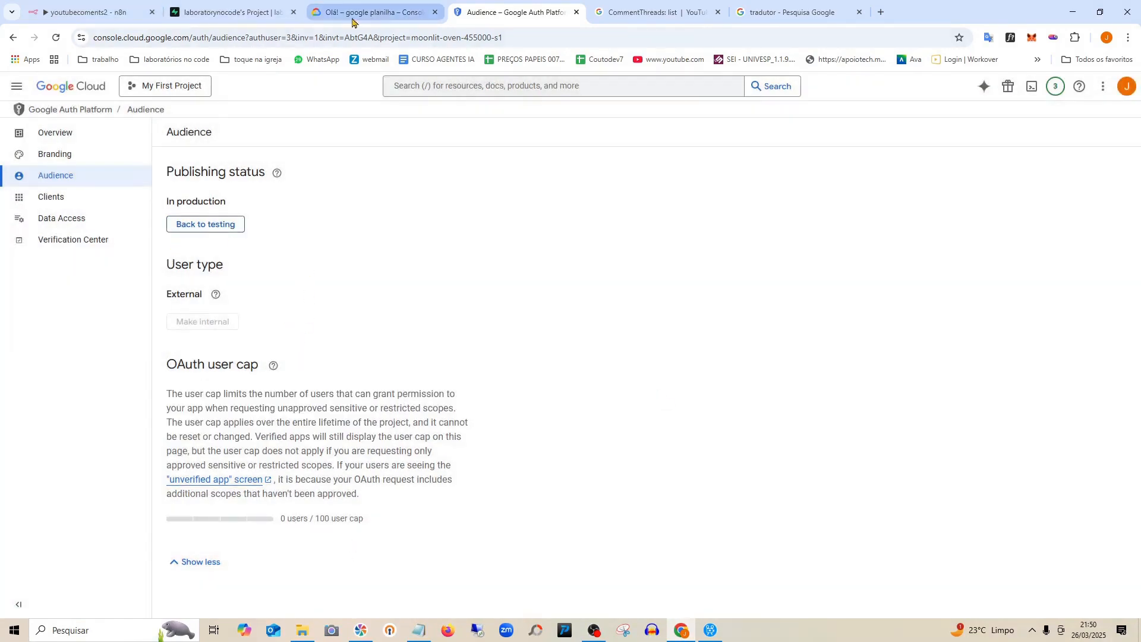
left_click(86, 6)
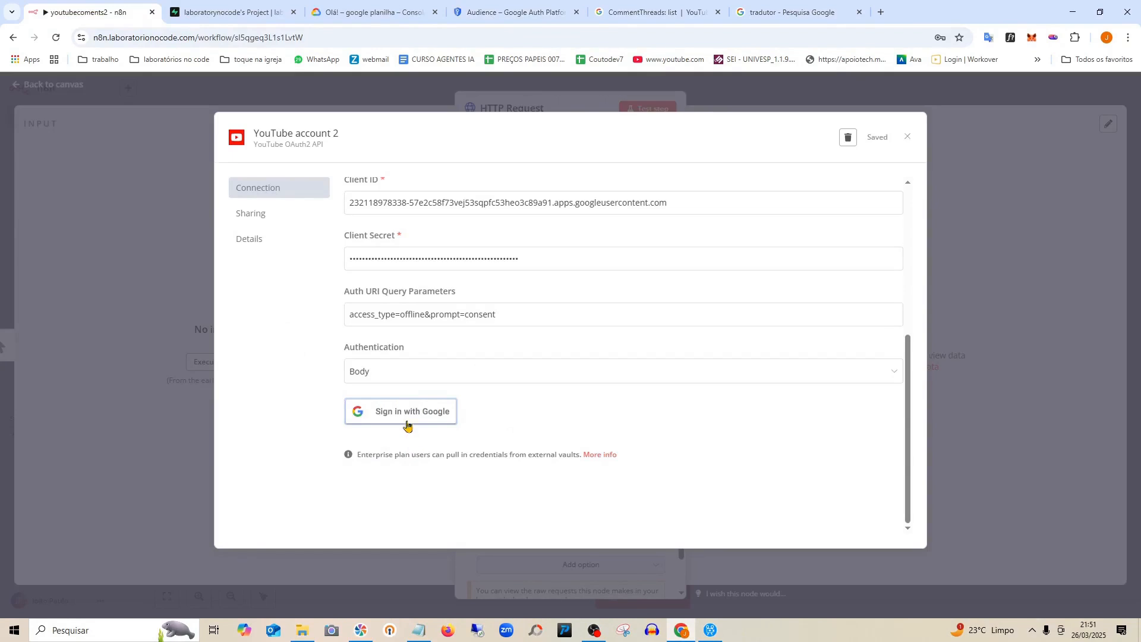
Sign in with Google for the credential using the channel's account, then close the 500 error window.
scroll(513, 381, "up", 5)
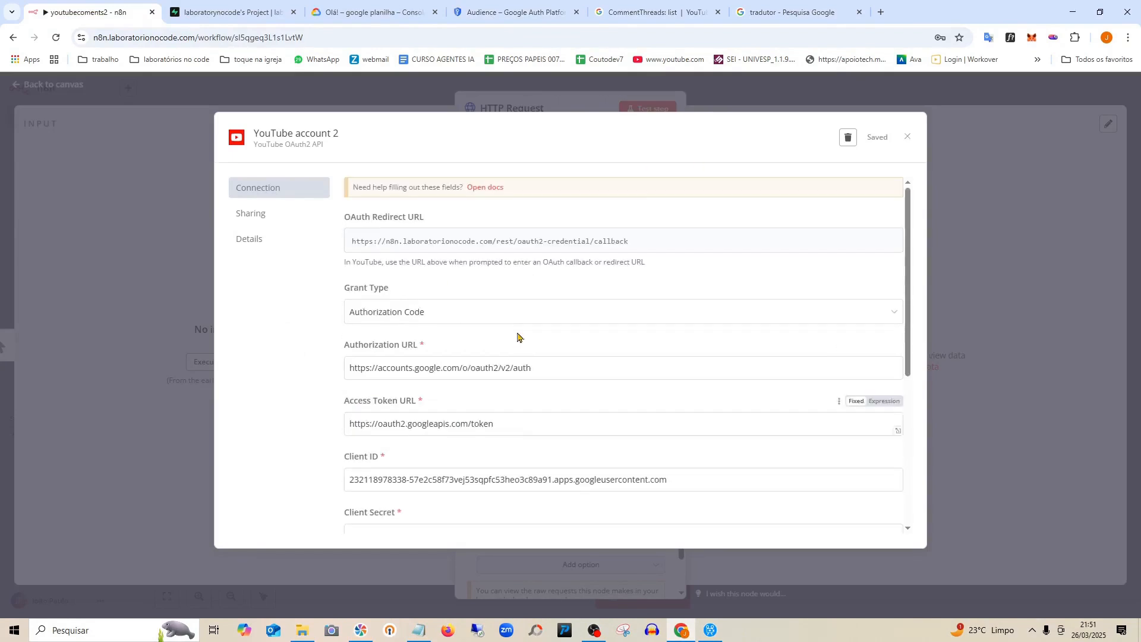
scroll(515, 299, "down", 5)
left_click(414, 410)
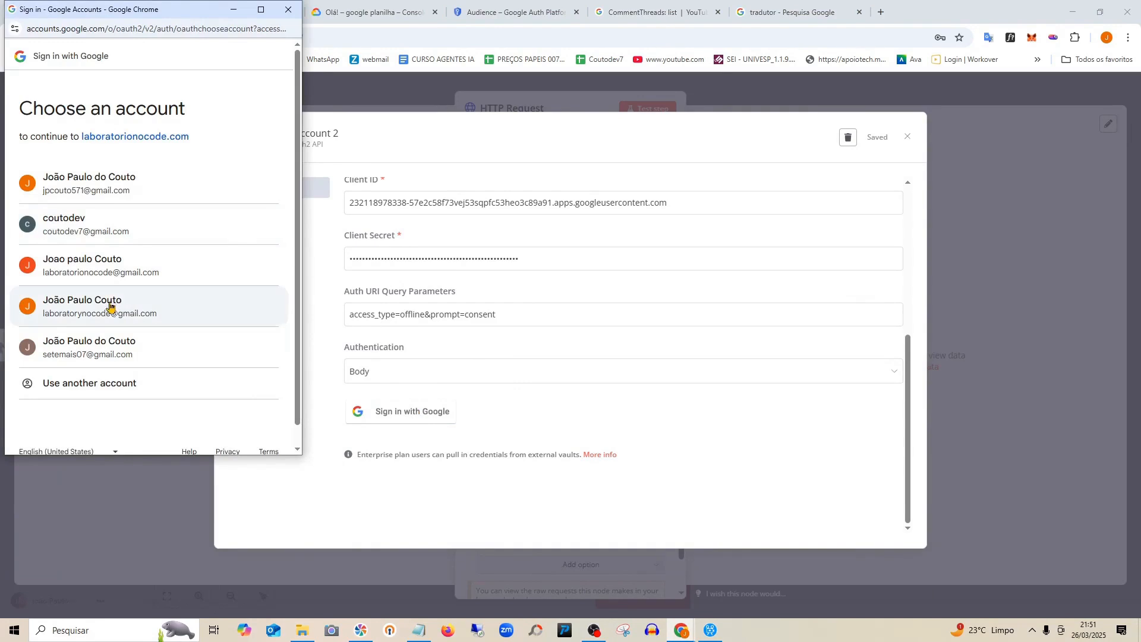
left_click(109, 305)
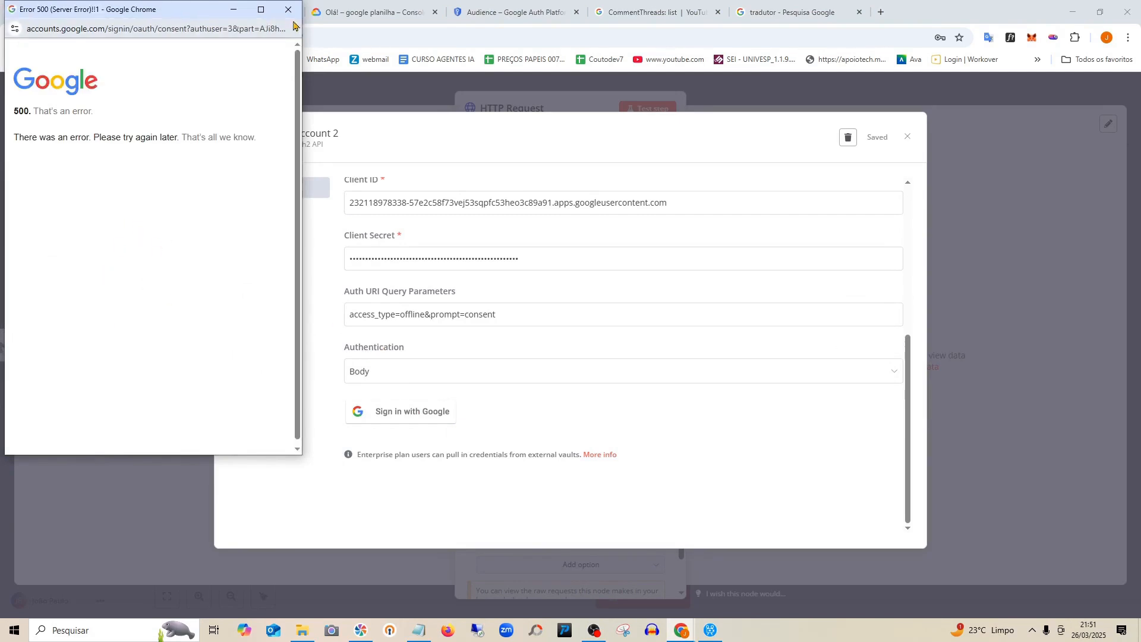
left_click(288, 10)
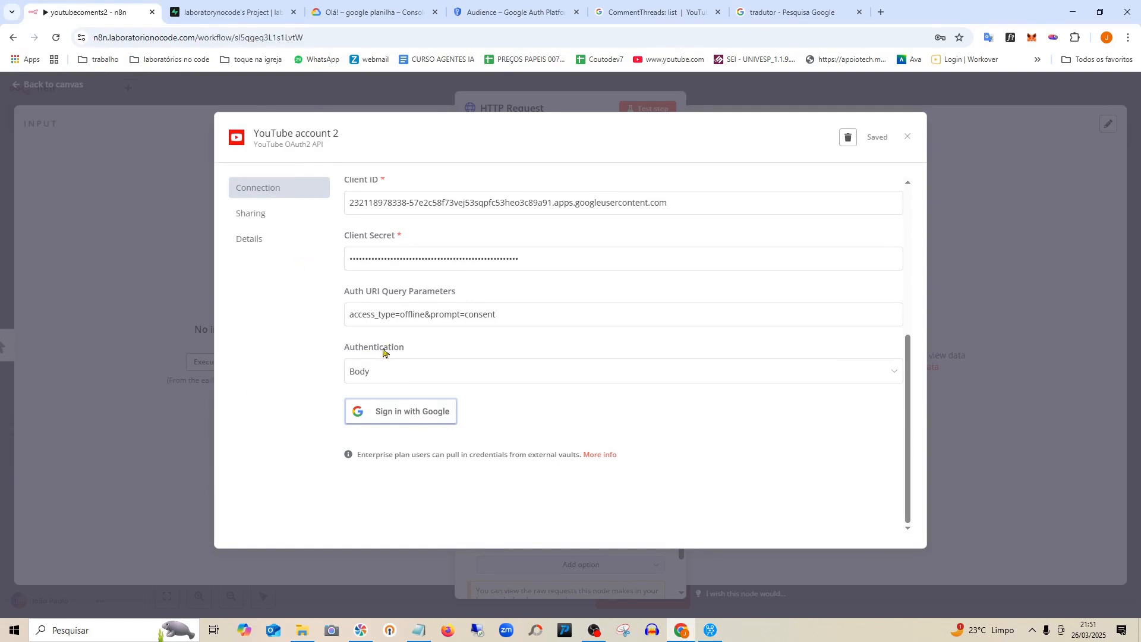
Retry Google sign-in with the channel's account until the unverified-app warning appears.
left_click(402, 407)
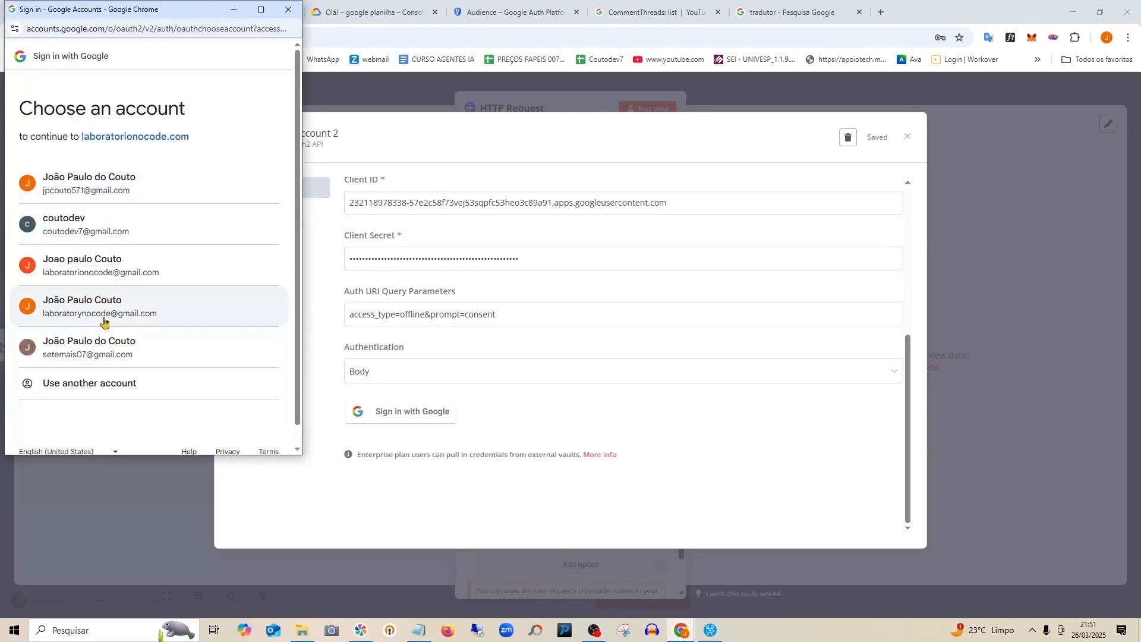
left_click(93, 316)
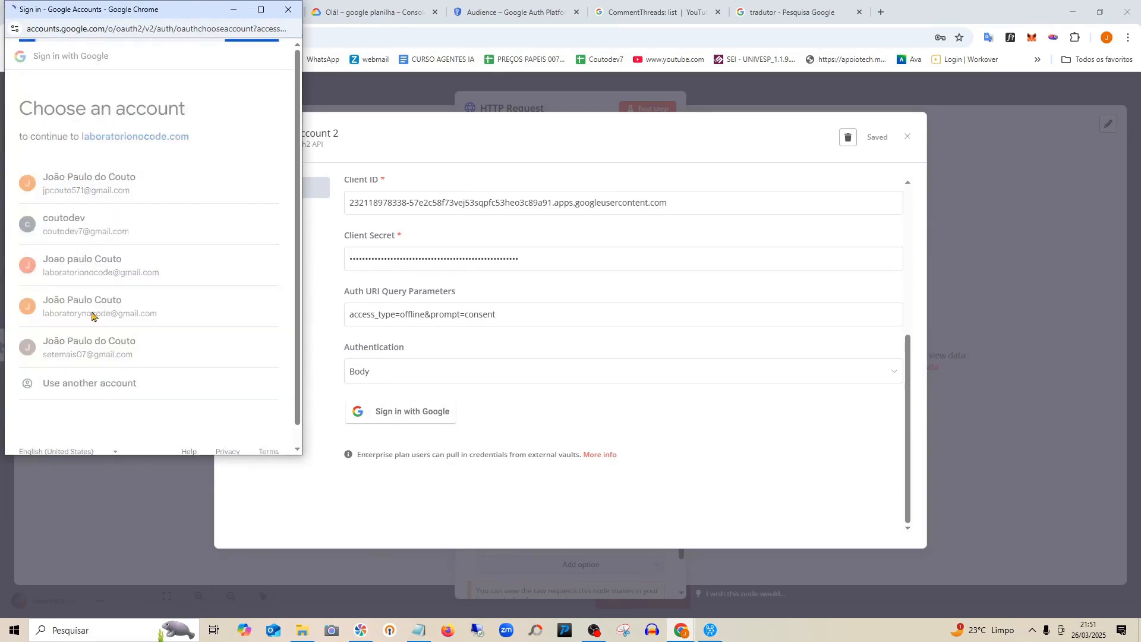
left_click(95, 189)
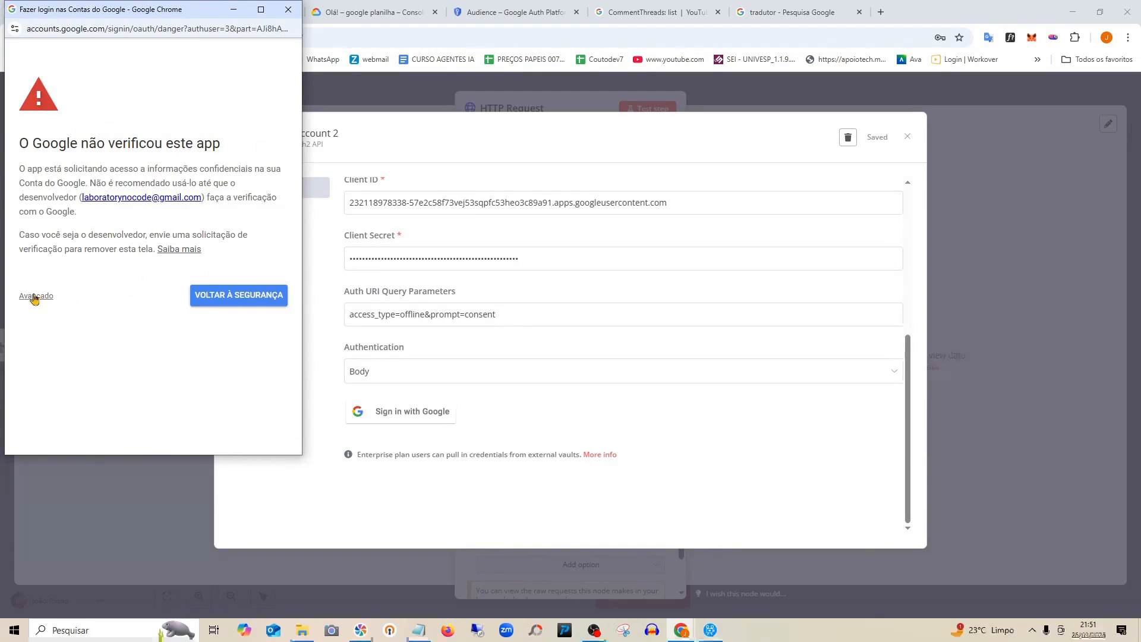
Proceed past the unverified-app warning via Avançado, select all YouTube permissions and continue.
left_click(36, 295)
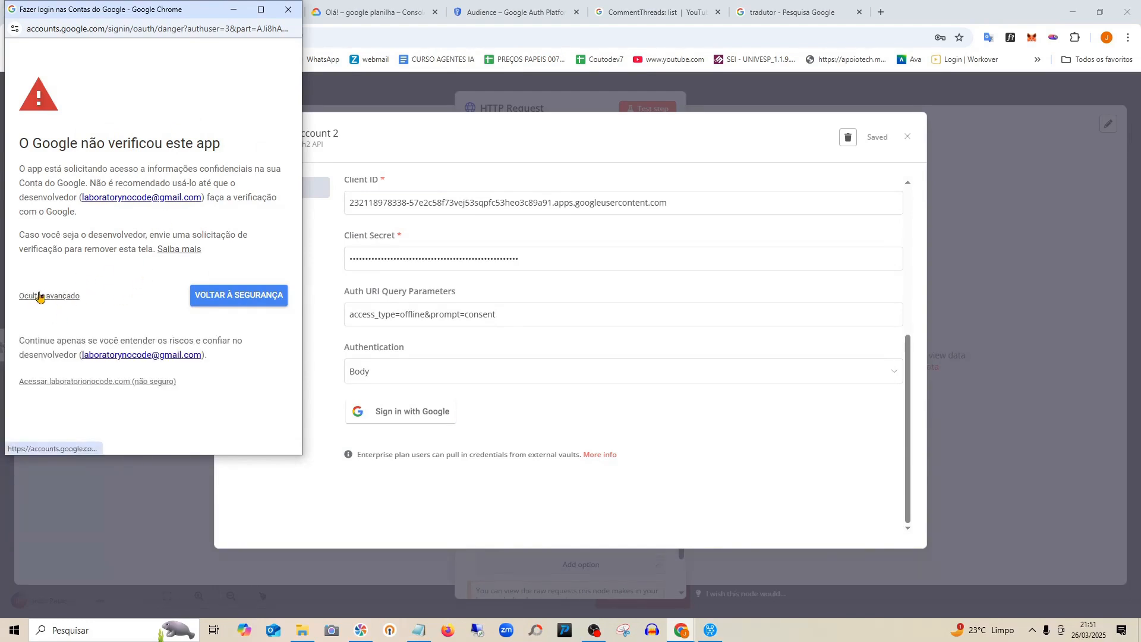
left_click(106, 383)
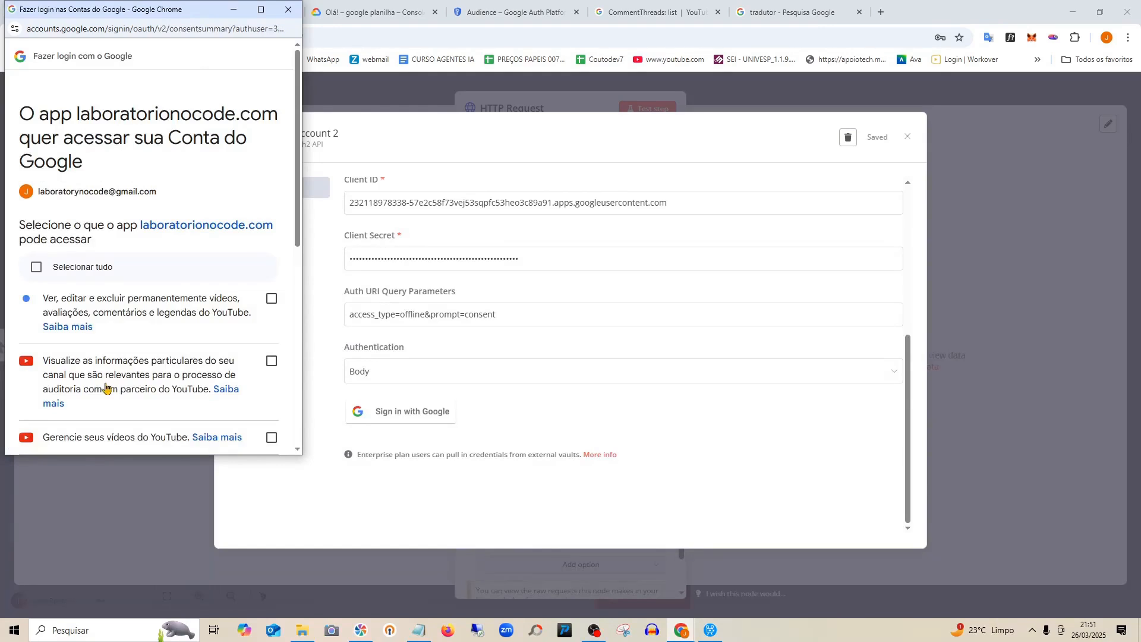
left_click(36, 267)
scroll(229, 368, "down", 6)
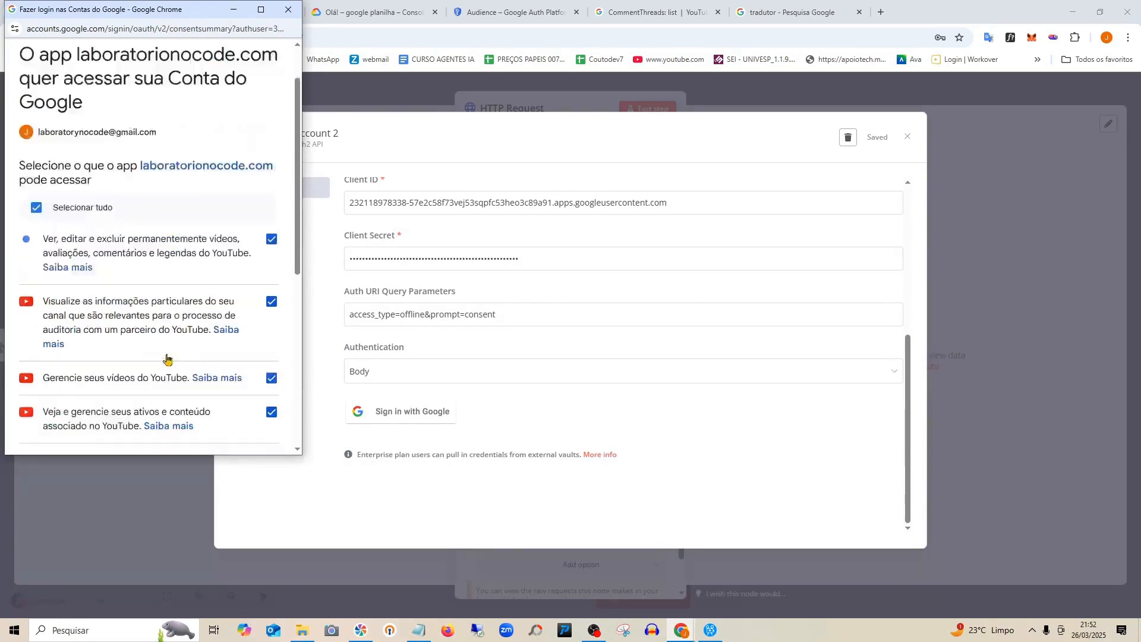
scroll(225, 345, "down", 1)
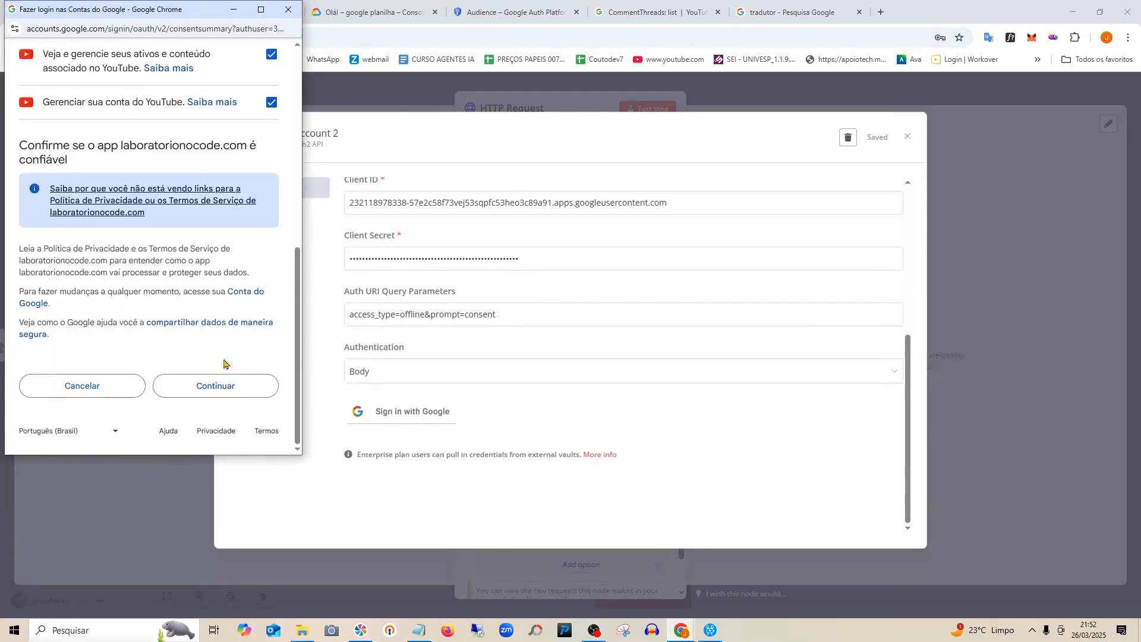
left_click(213, 389)
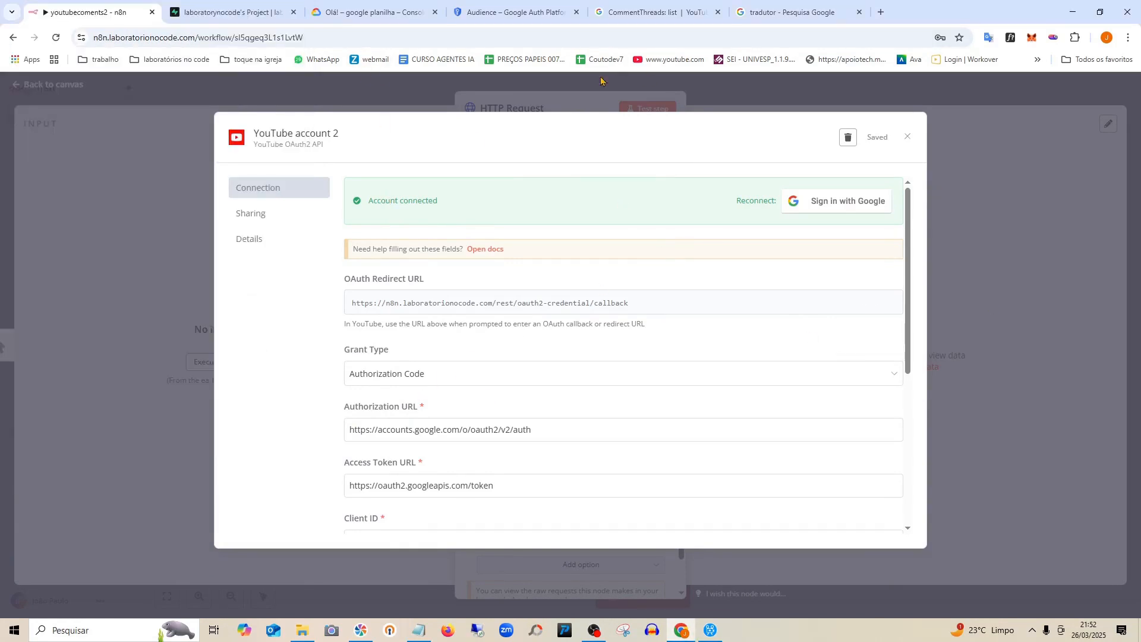
Close the credential and HTTP Request node settings, then save the workflow.
left_click(909, 139)
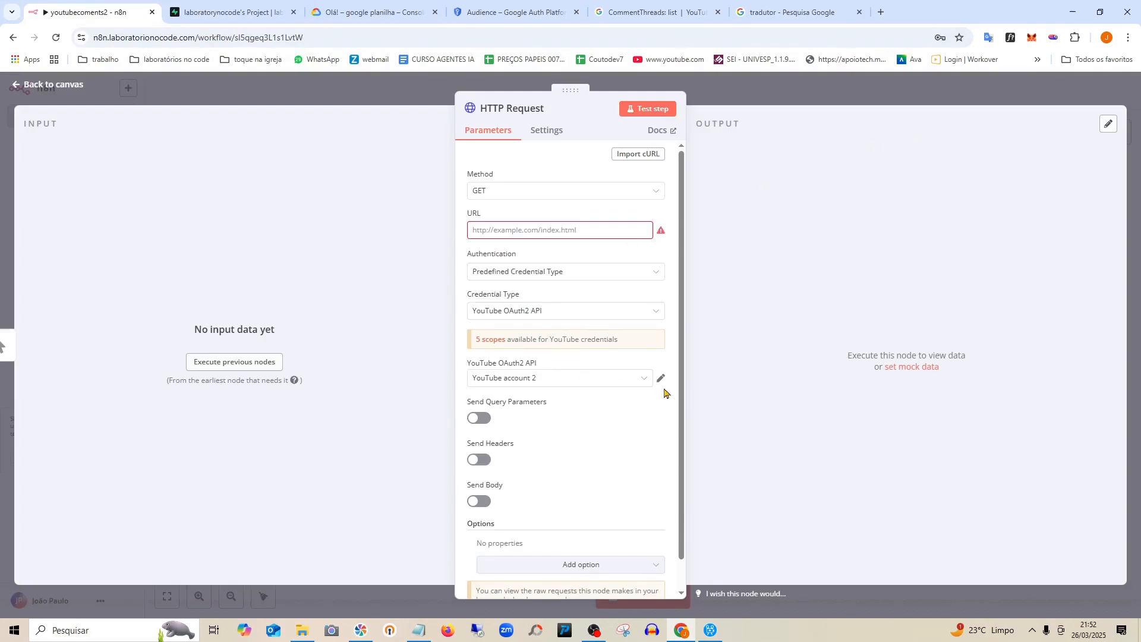
left_click(52, 85)
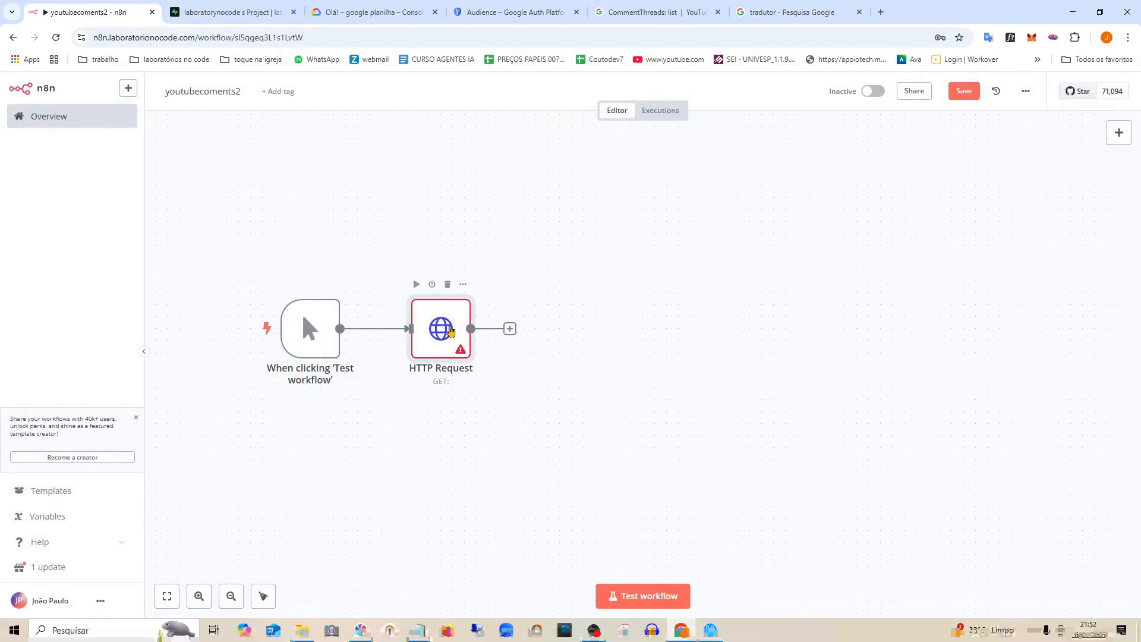
left_click_drag(451, 332, 462, 331)
left_click(975, 95)
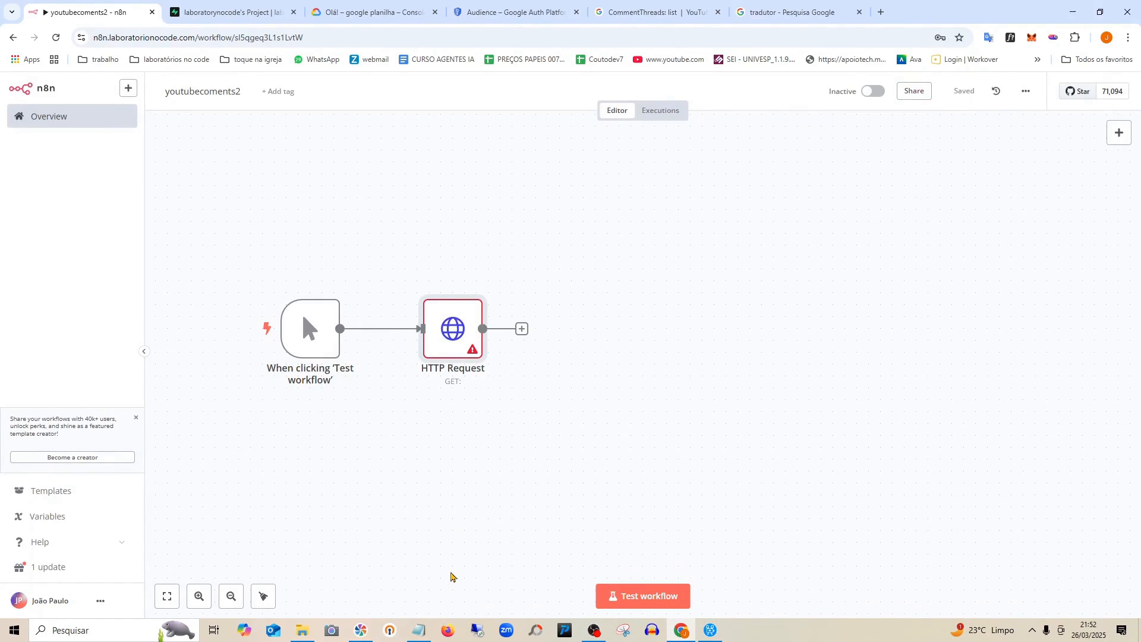
Reopen the HTTP Request node to check its settings, then return to the canvas.
left_click_drag(462, 326, 438, 325)
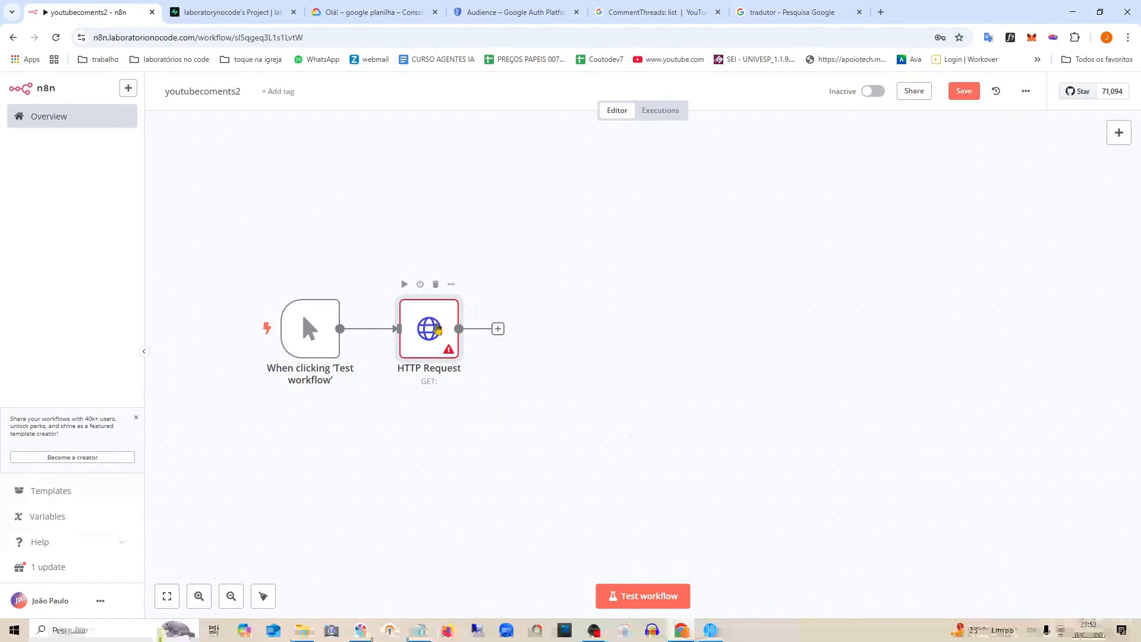
double_click(438, 328)
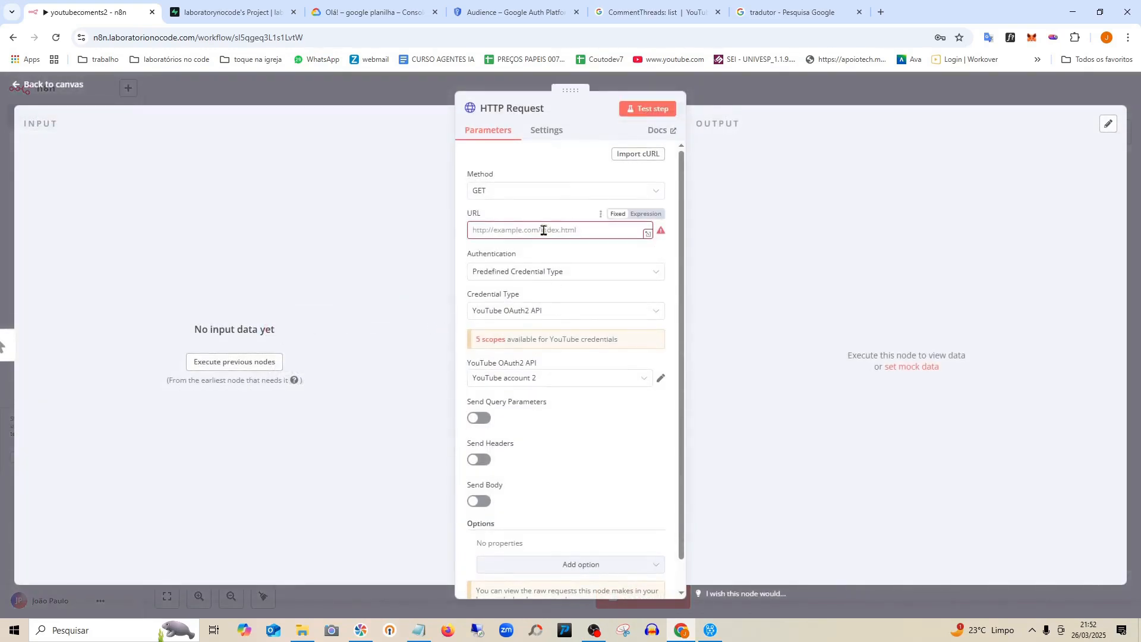
left_click(42, 87)
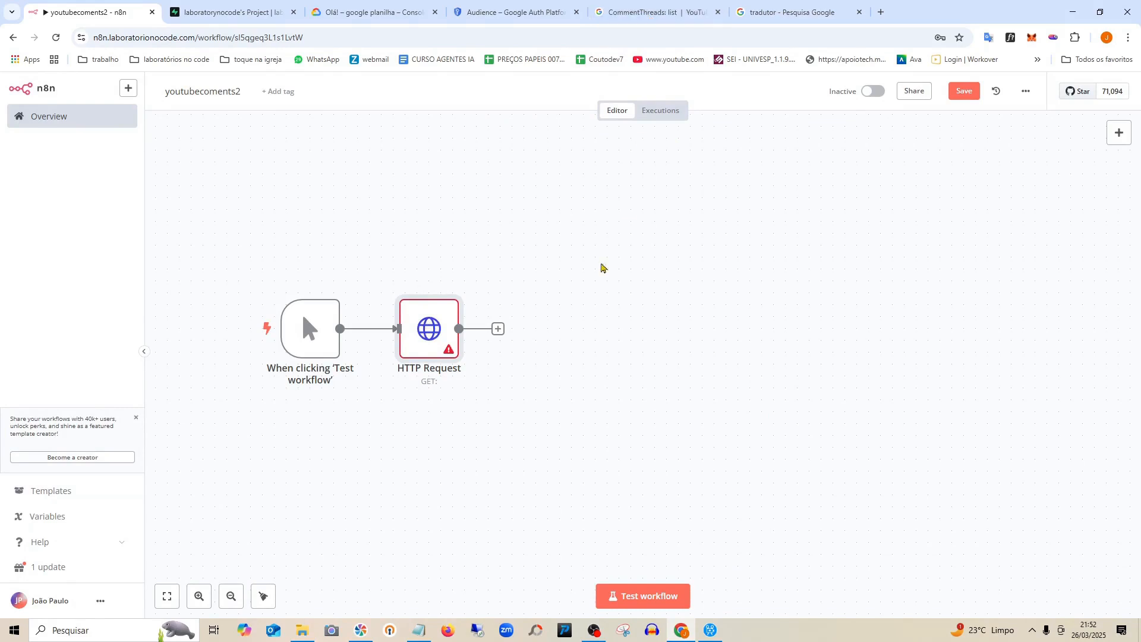
left_click_drag(432, 334, 455, 335)
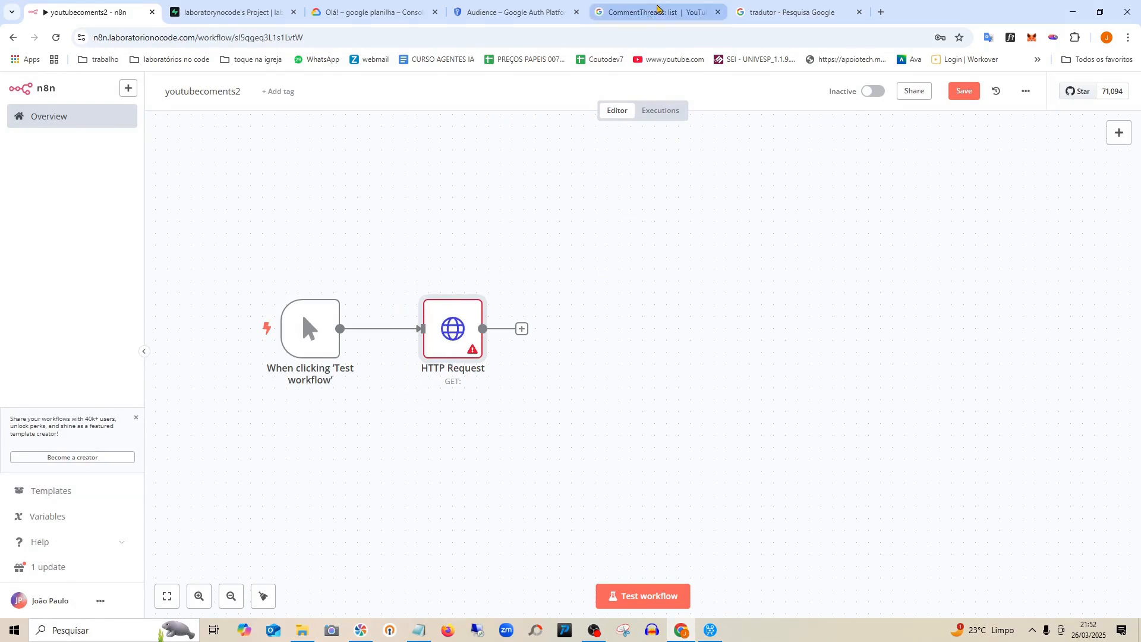
In the YouTube Data API docs tab, open the CommentThreads > list method reference.
left_click(658, 8)
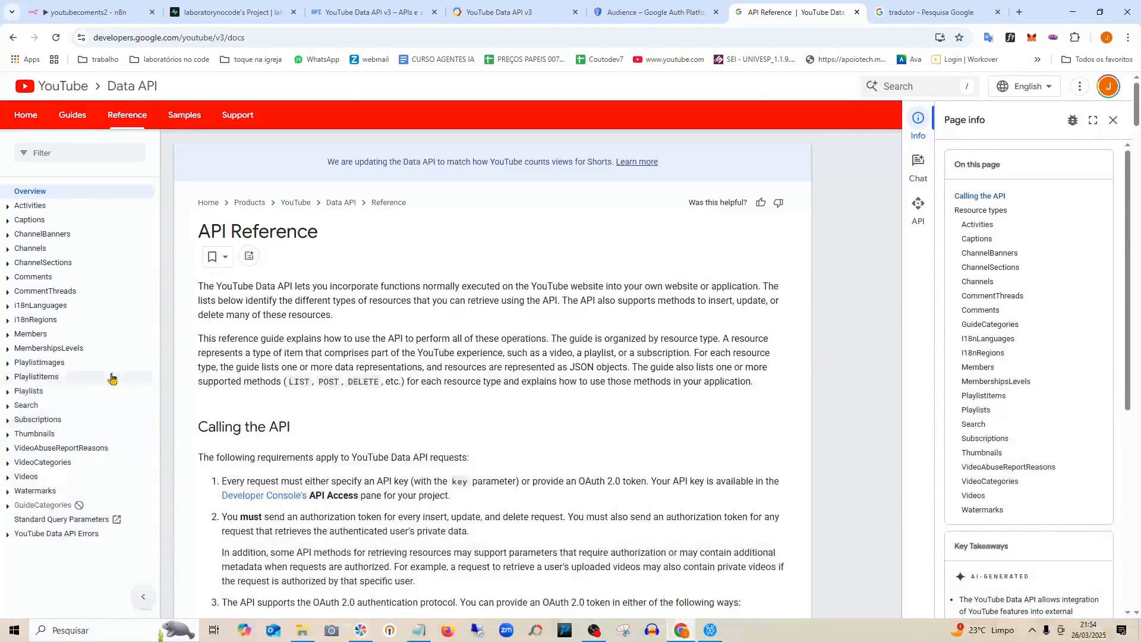
left_click(61, 293)
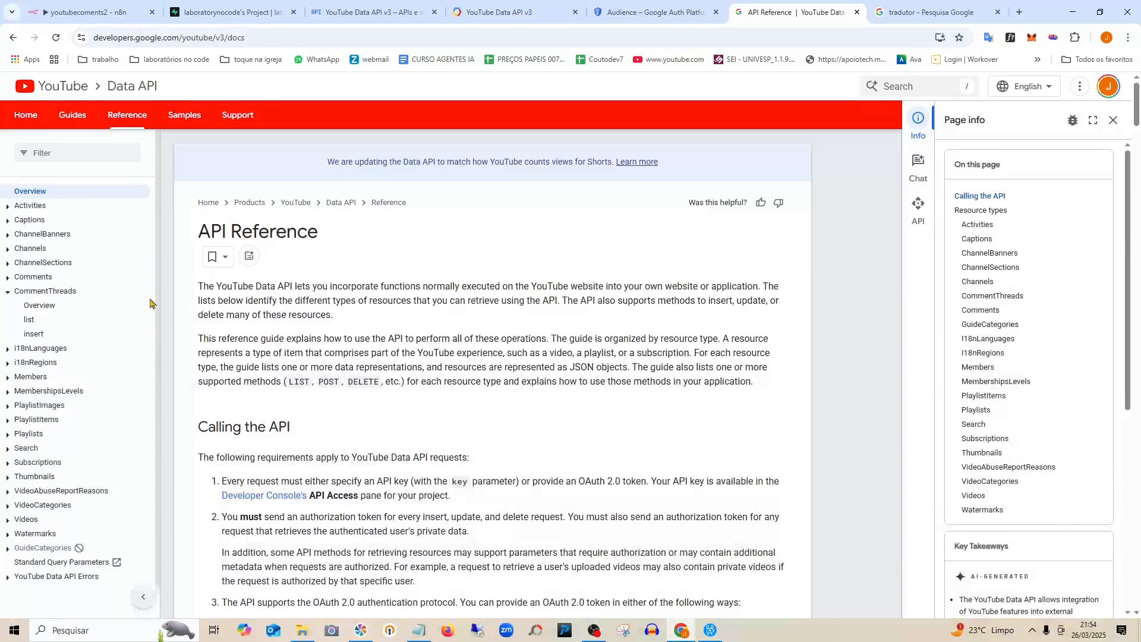
left_click(10, 295)
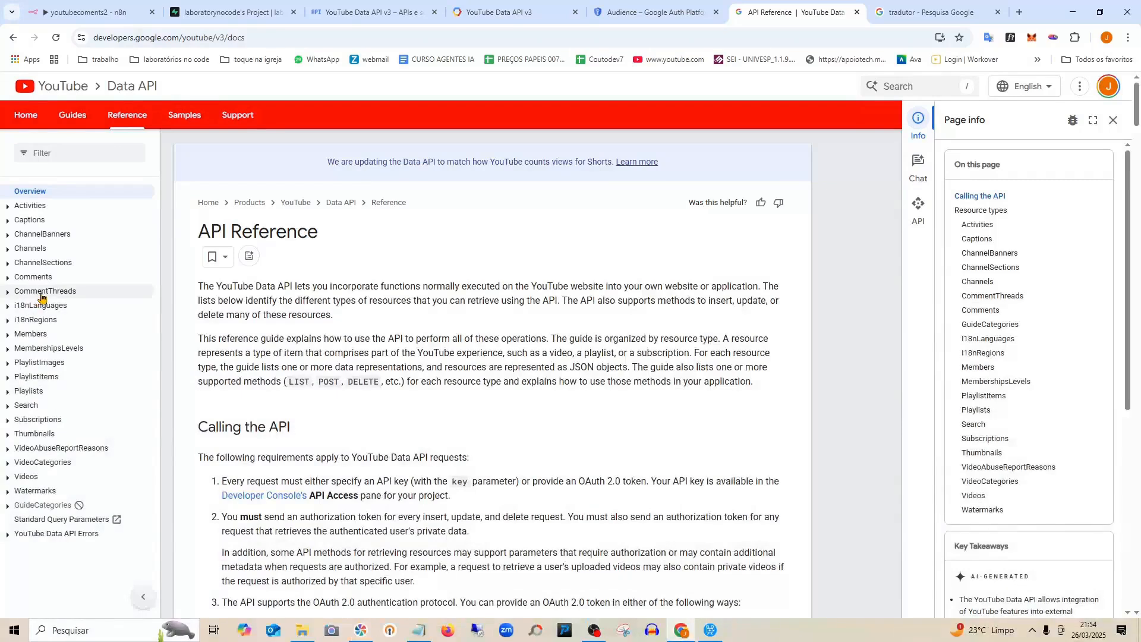
left_click(43, 292)
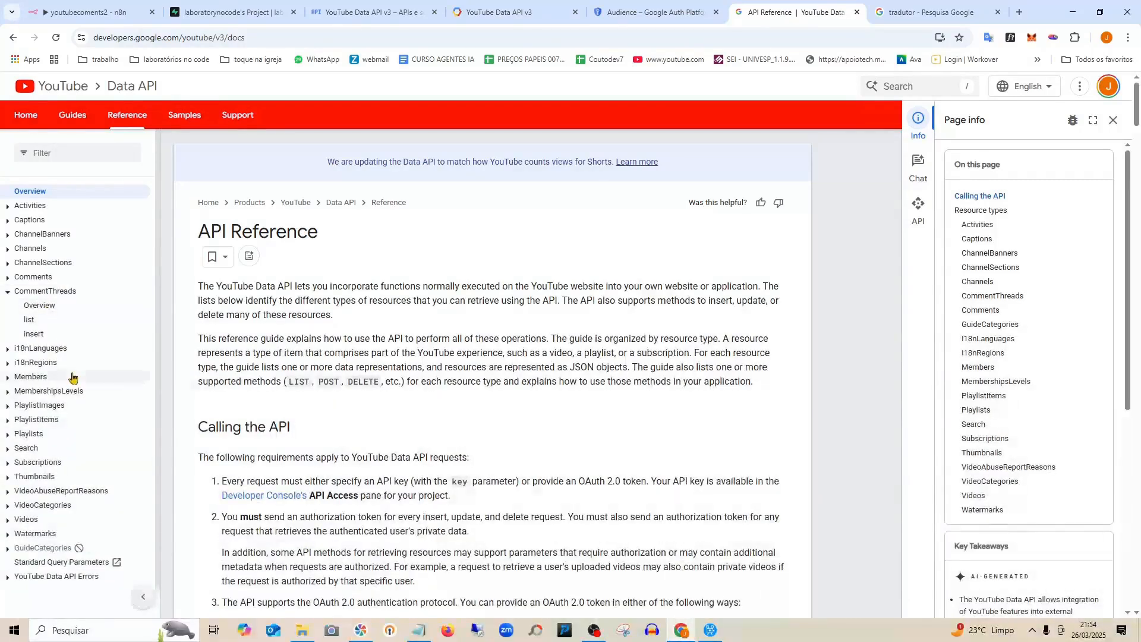
left_click(37, 321)
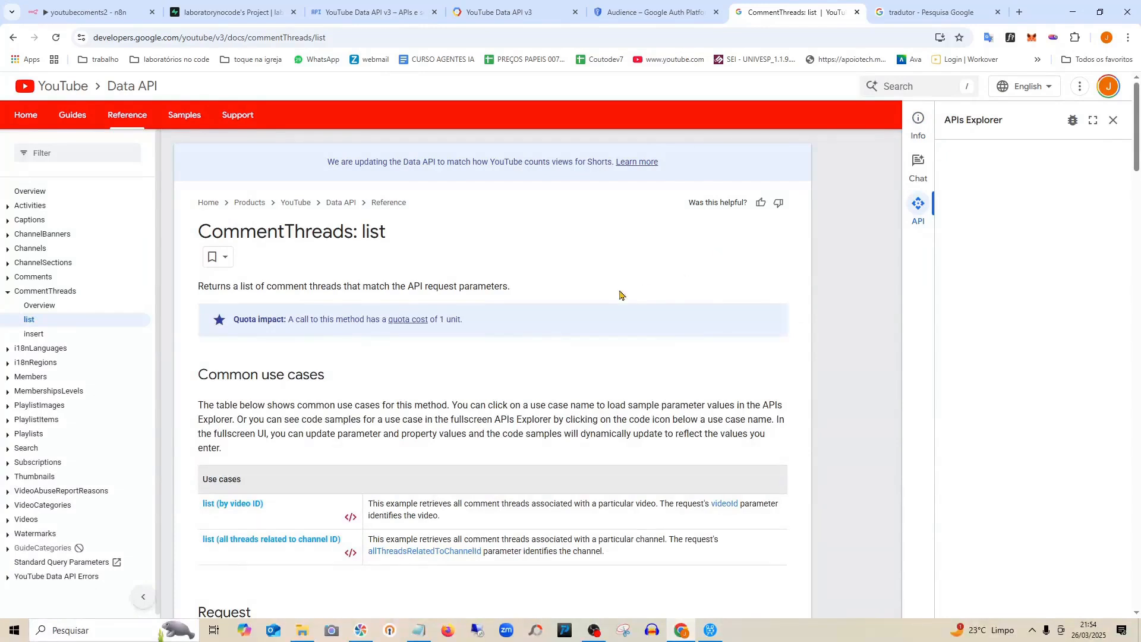
Scroll the CommentThreads: list page to locate the GET commentThreads request URL.
scroll(594, 300, "down", 3)
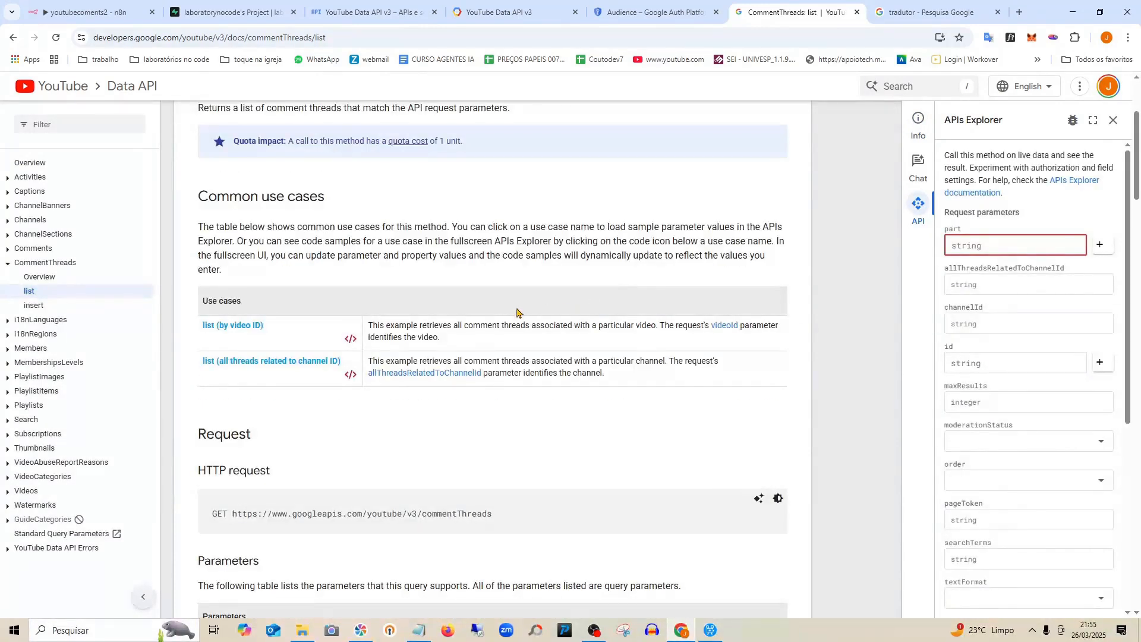
scroll(517, 313, "down", 3)
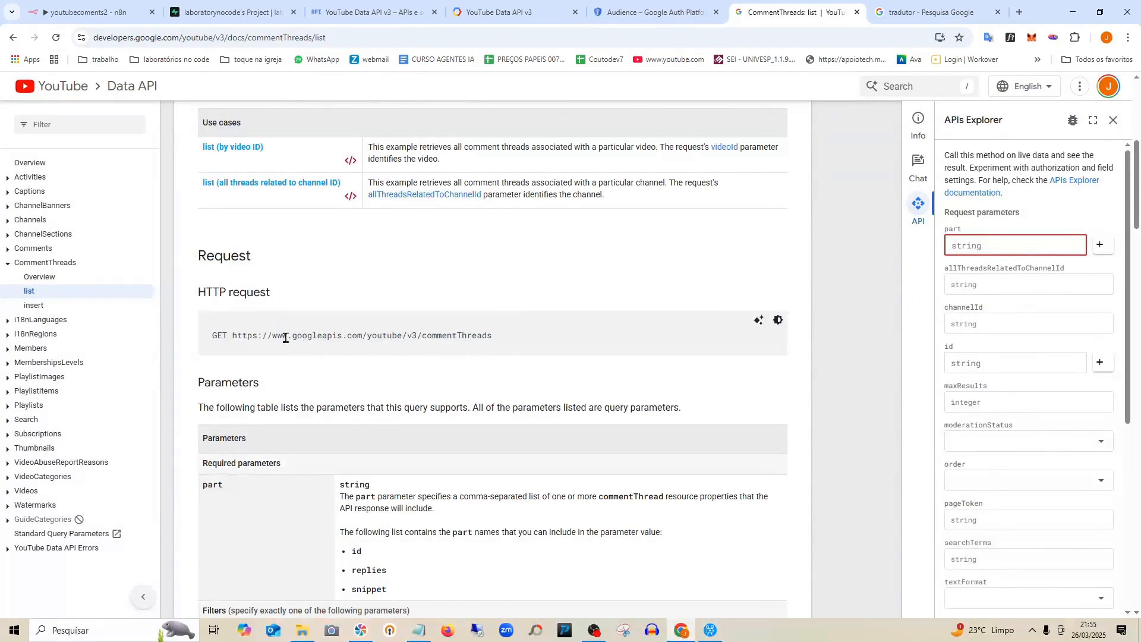
left_click_drag(229, 337, 209, 339)
left_click_drag(521, 336, 234, 334)
scroll(491, 409, "down", 2)
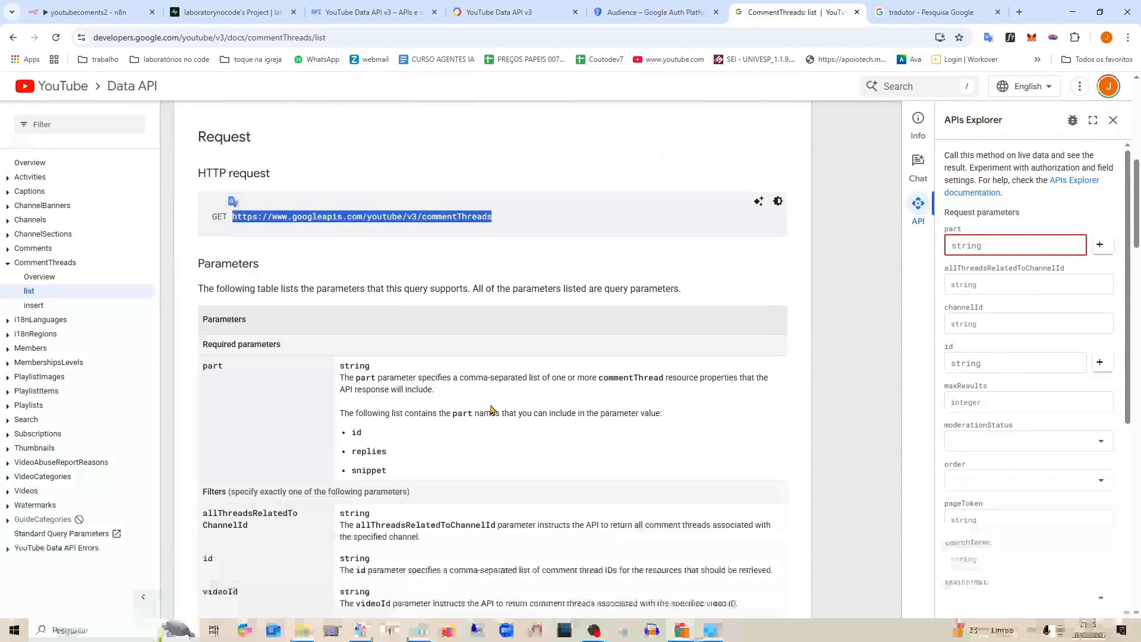
scroll(491, 409, "down", 7)
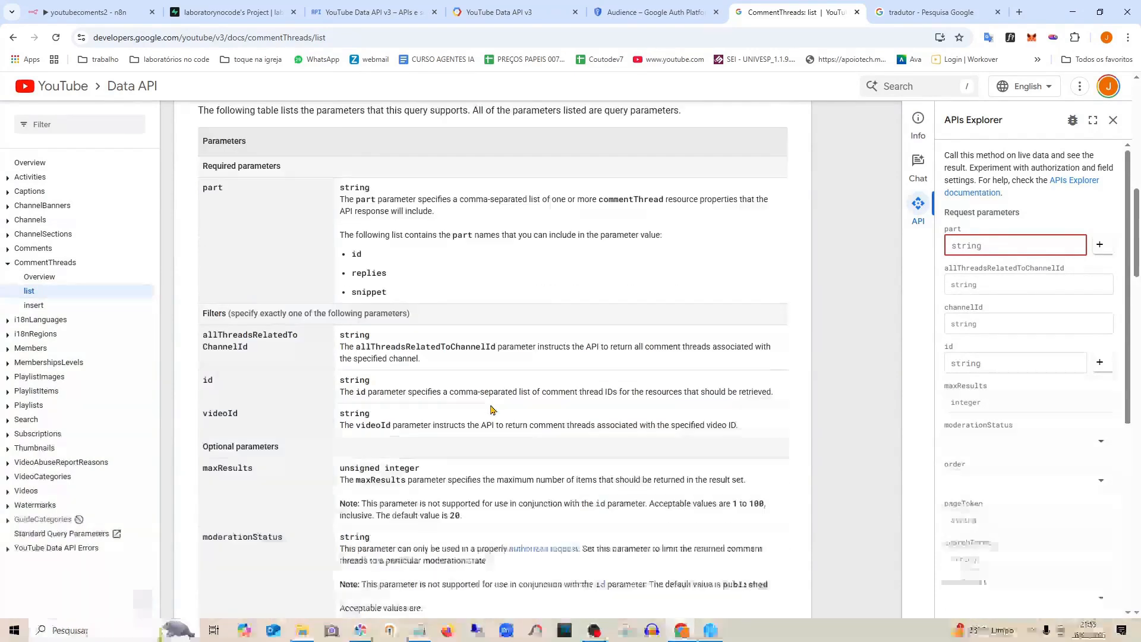
scroll(491, 405, "down", 17)
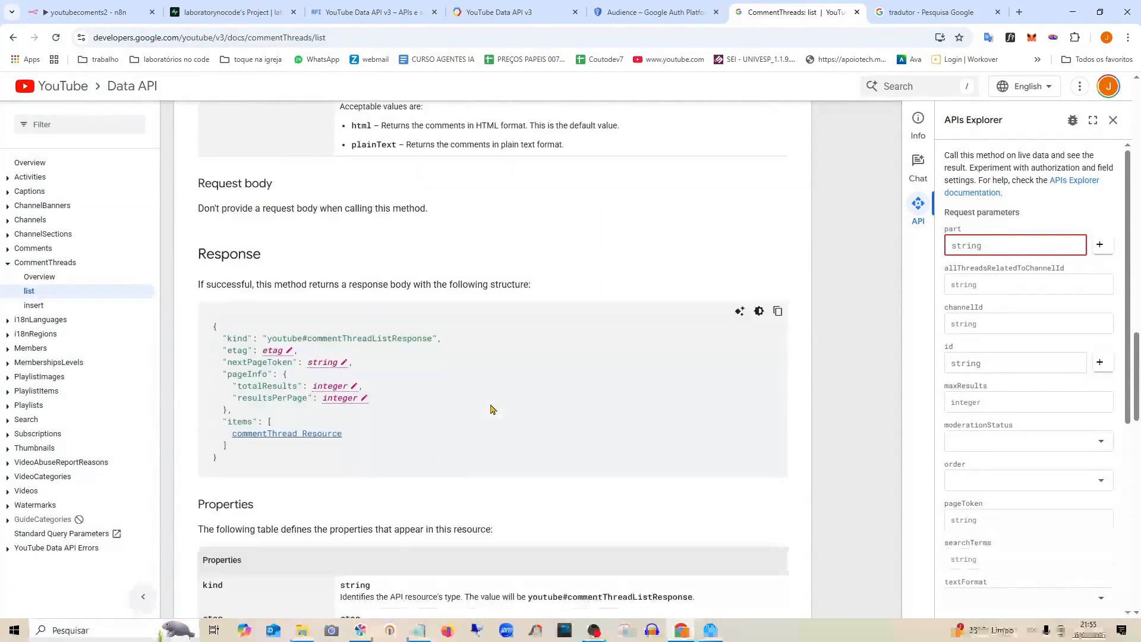
scroll(491, 405, "down", 11)
scroll(491, 409, "up", 20)
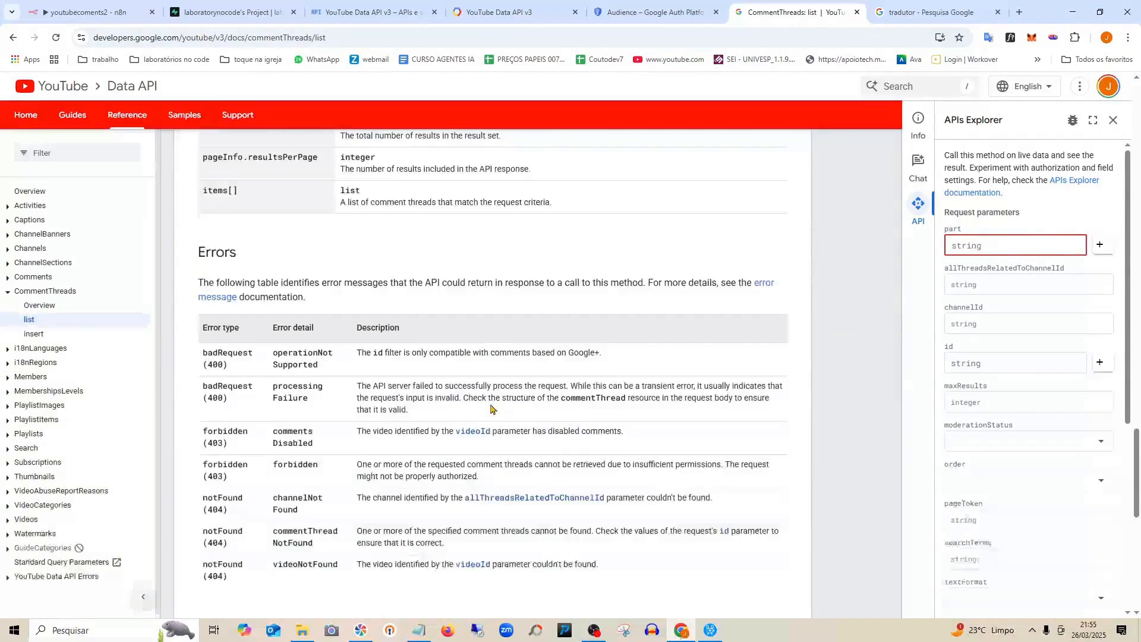
scroll(491, 409, "up", 20)
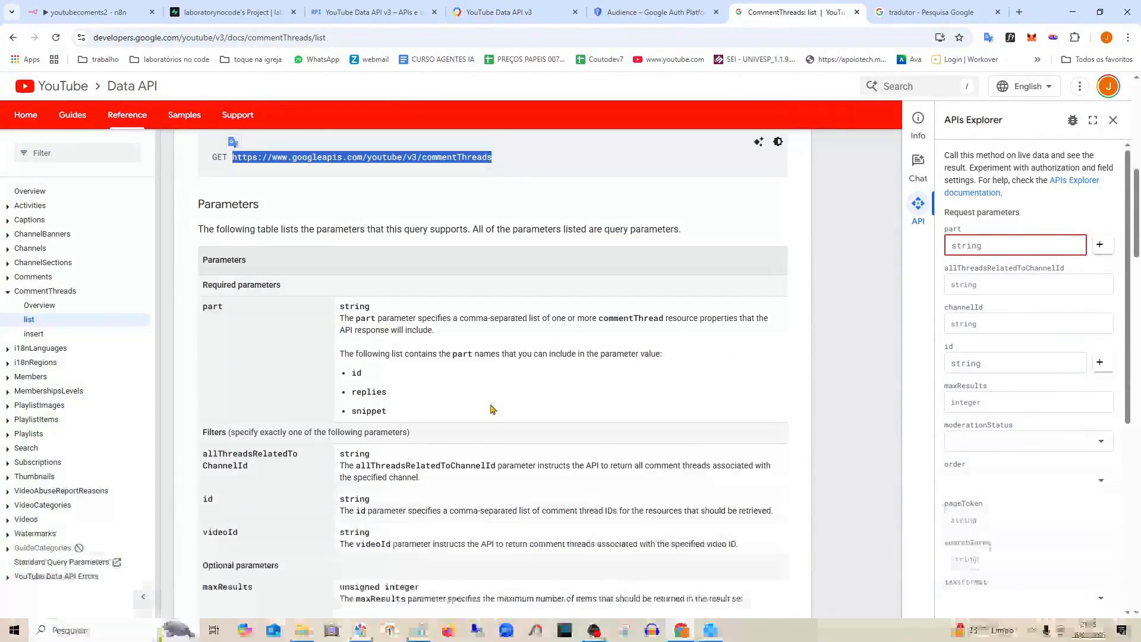
scroll(491, 409, "up", 1)
left_click(690, 257)
scroll(690, 257, "up", 6)
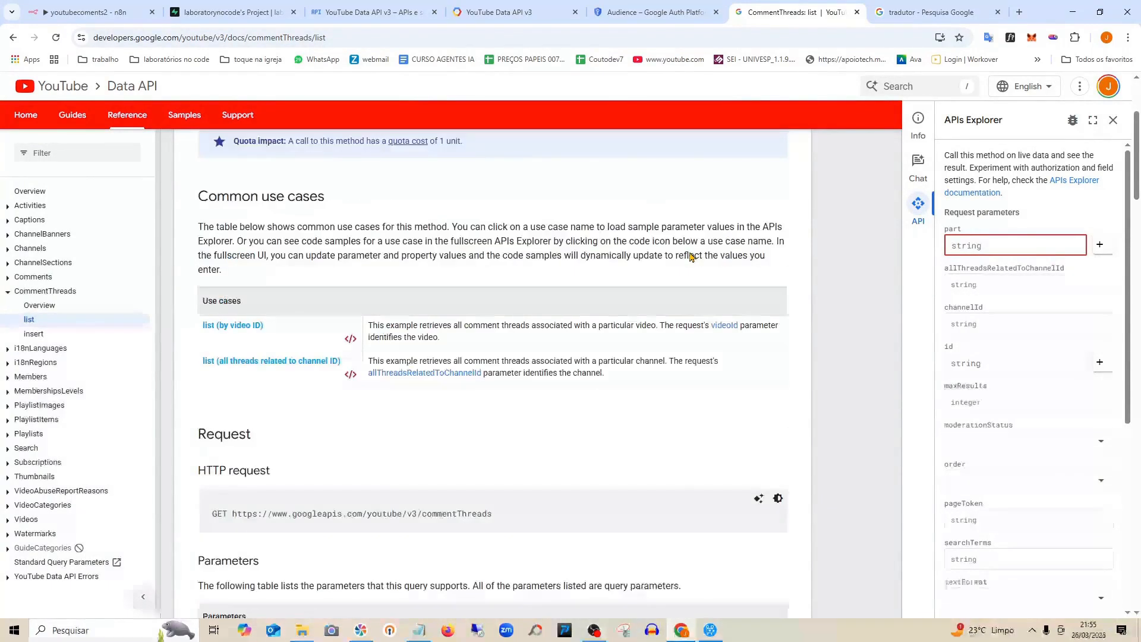
scroll(689, 257, "up", 2)
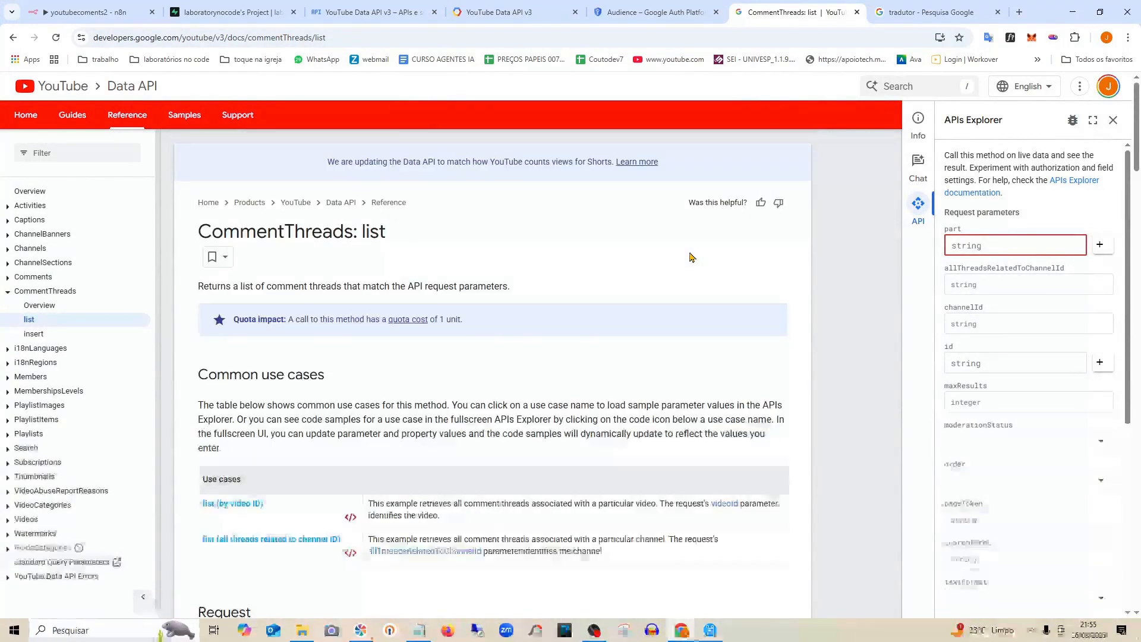
scroll(690, 257, "down", 1)
scroll(690, 257, "down", 4)
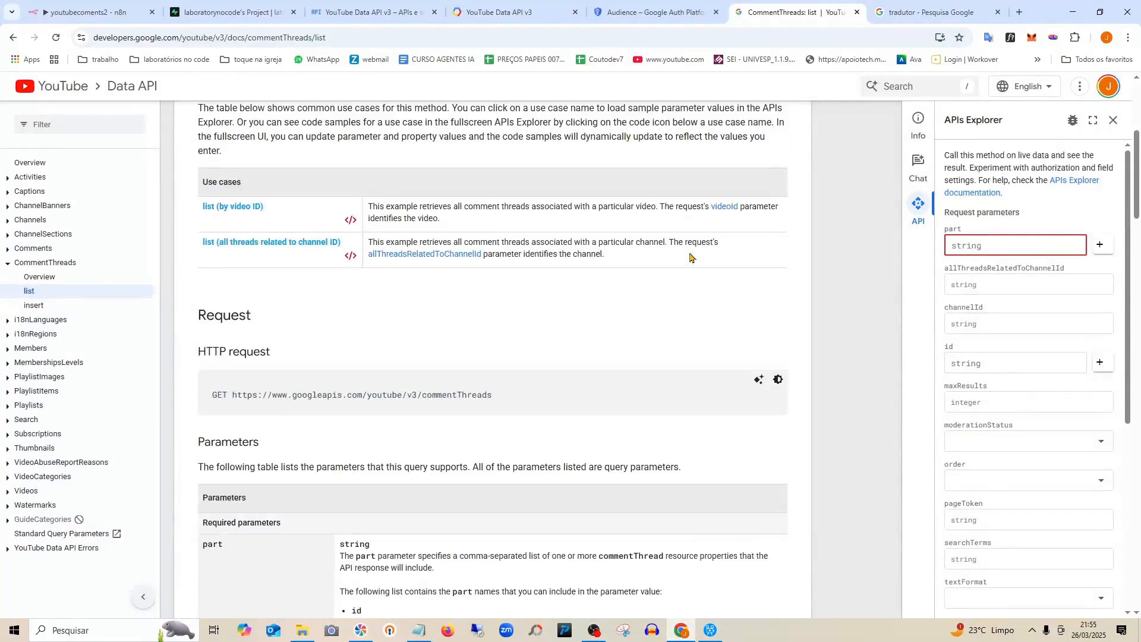
scroll(523, 402, "down", 2)
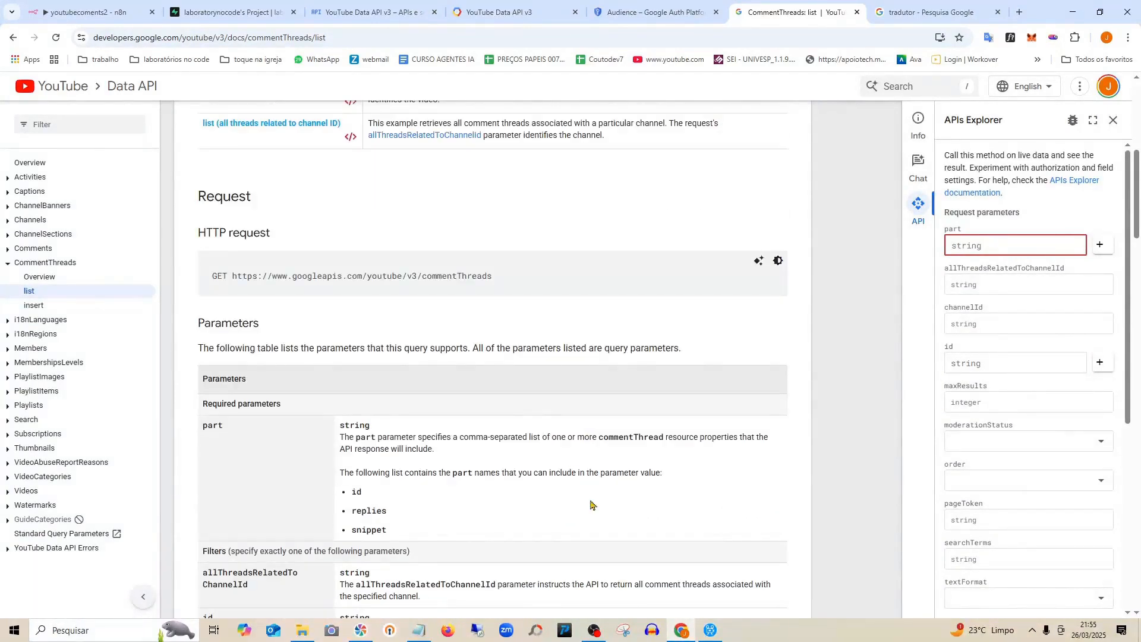
scroll(588, 452, "down", 2)
scroll(582, 365, "up", 2)
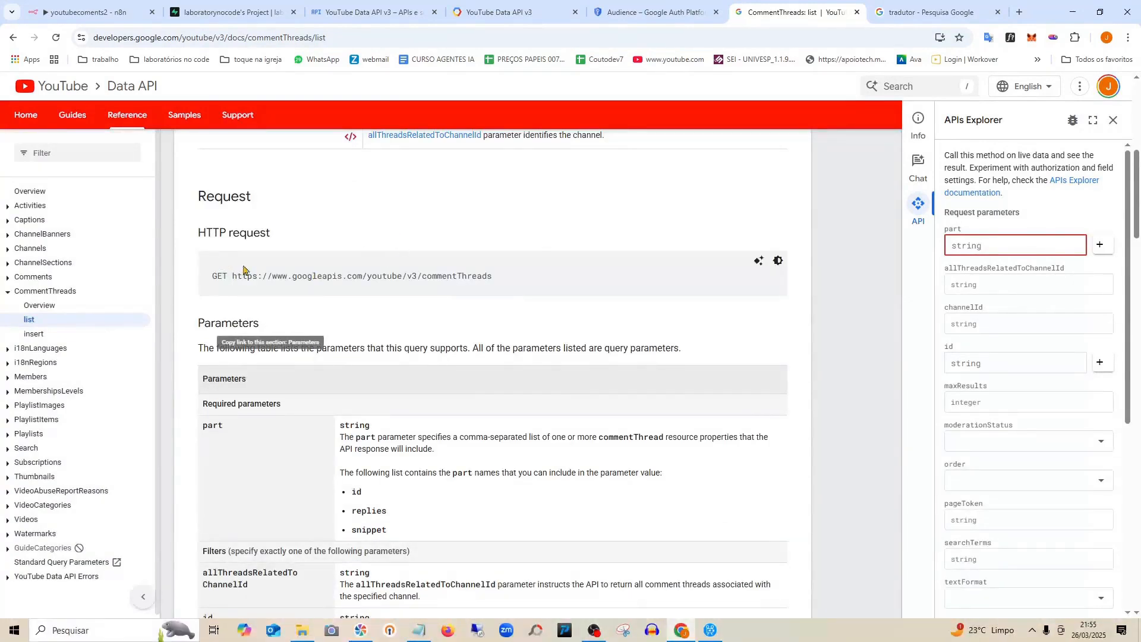
left_click_drag(493, 277, 231, 274)
right_click(266, 284)
left_click(300, 296)
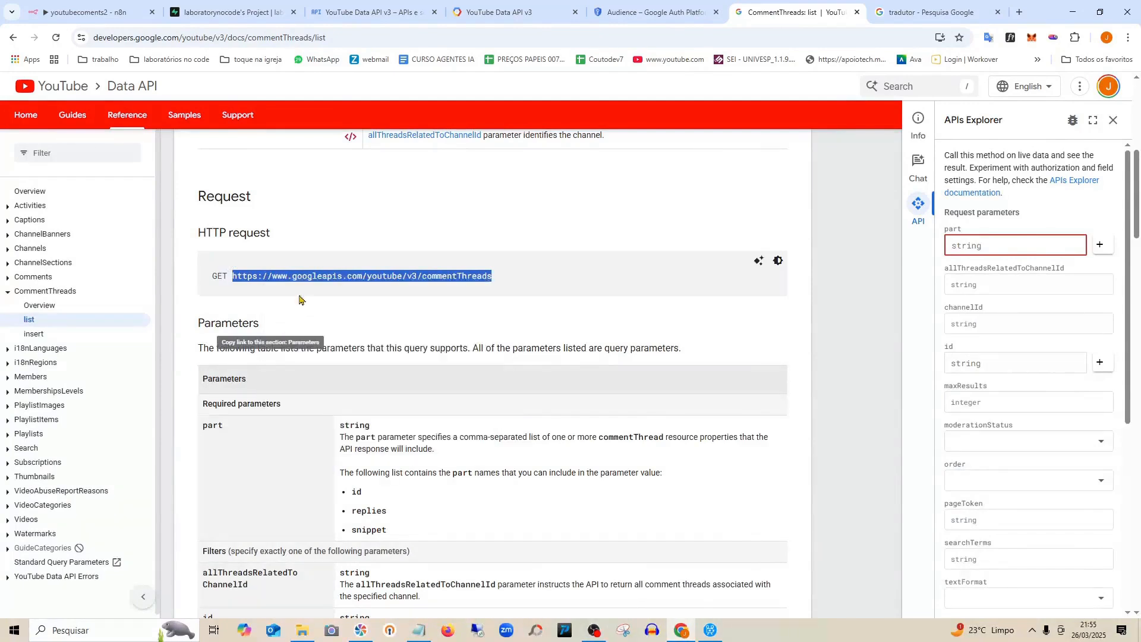
left_click(83, 12)
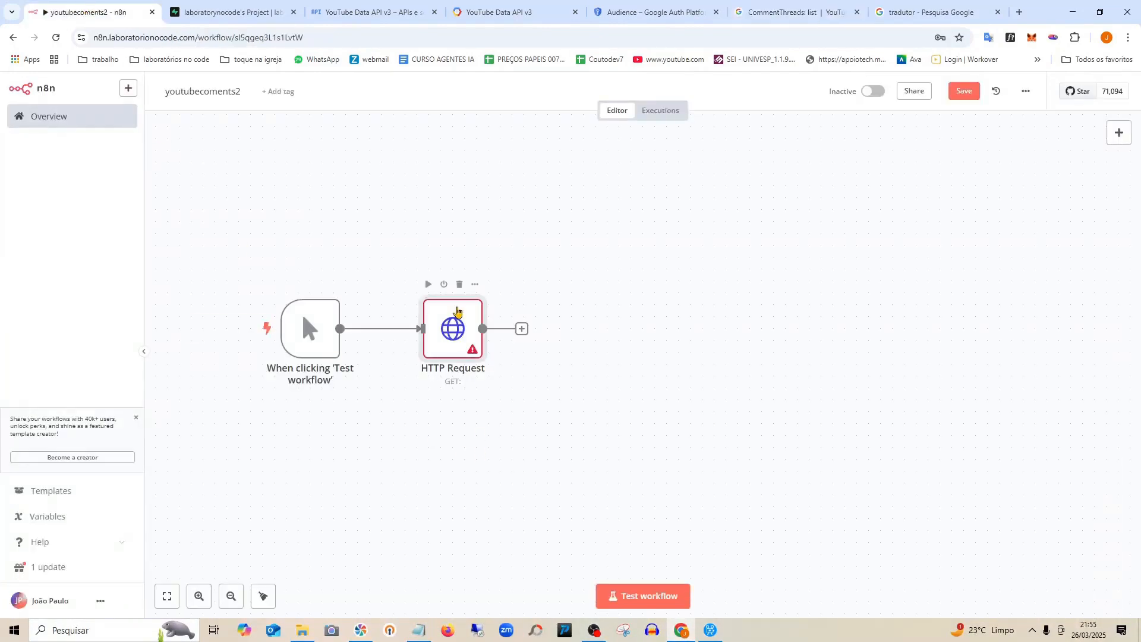
Set the HTTP Request node URL to the commentThreads address with the YouTube account 2 OAuth2 credential.
double_click(456, 311)
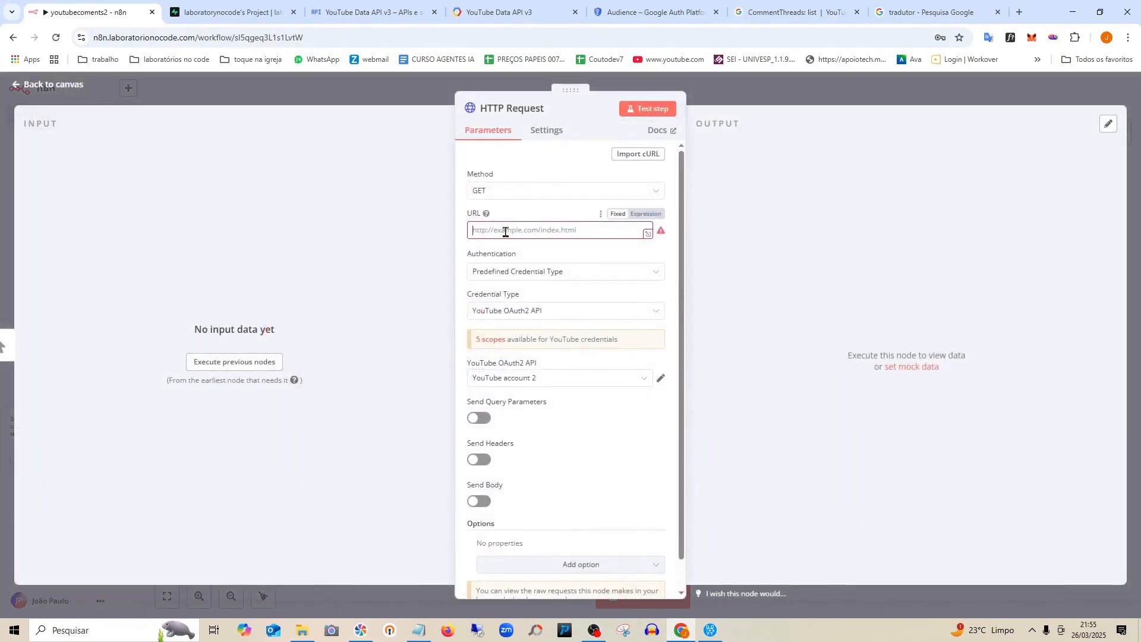
key("ctrl+v")
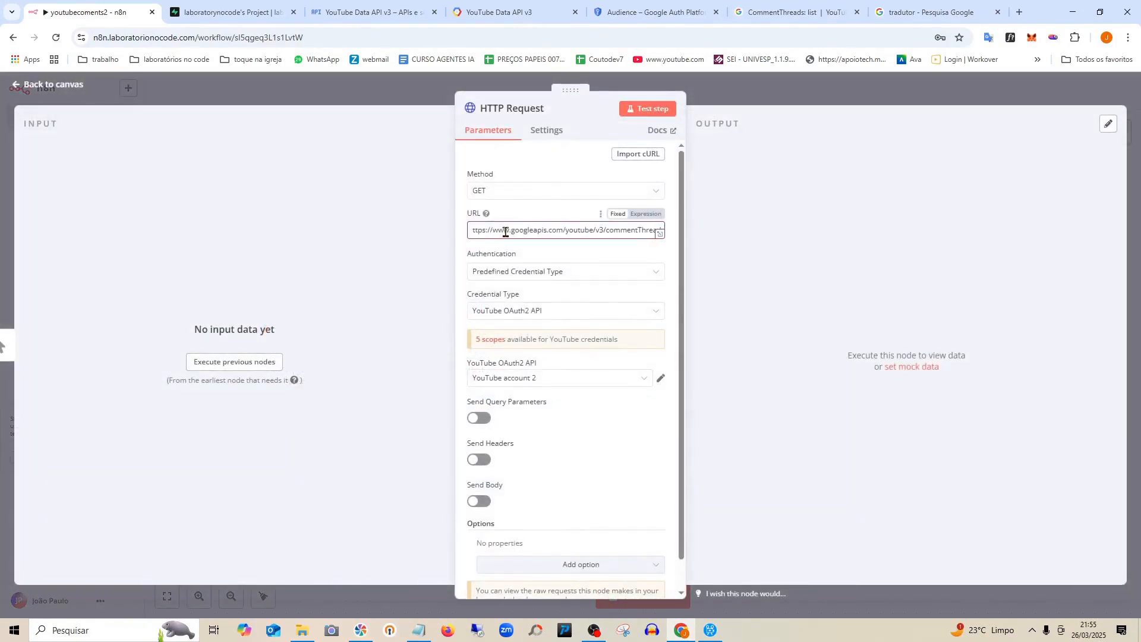
left_click(597, 260)
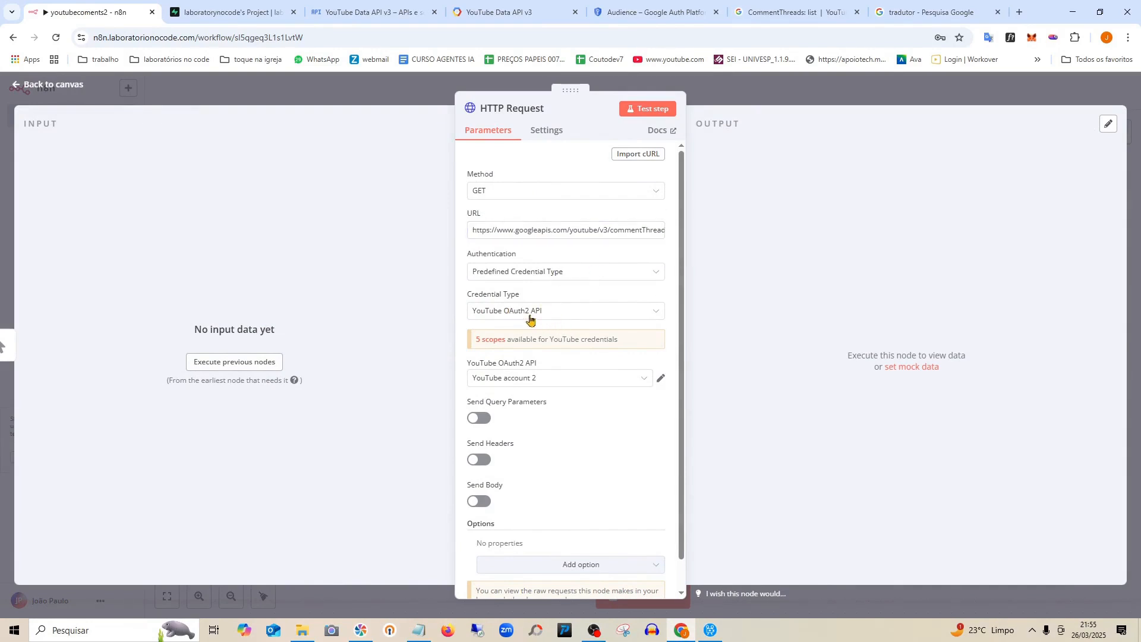
left_click(543, 380)
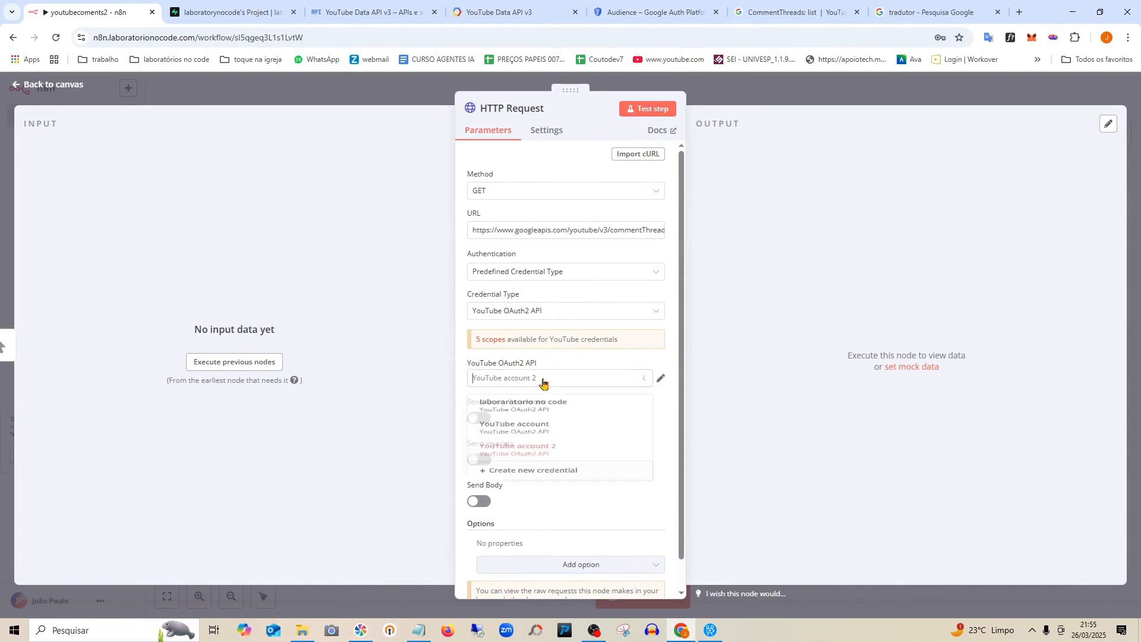
left_click(661, 379)
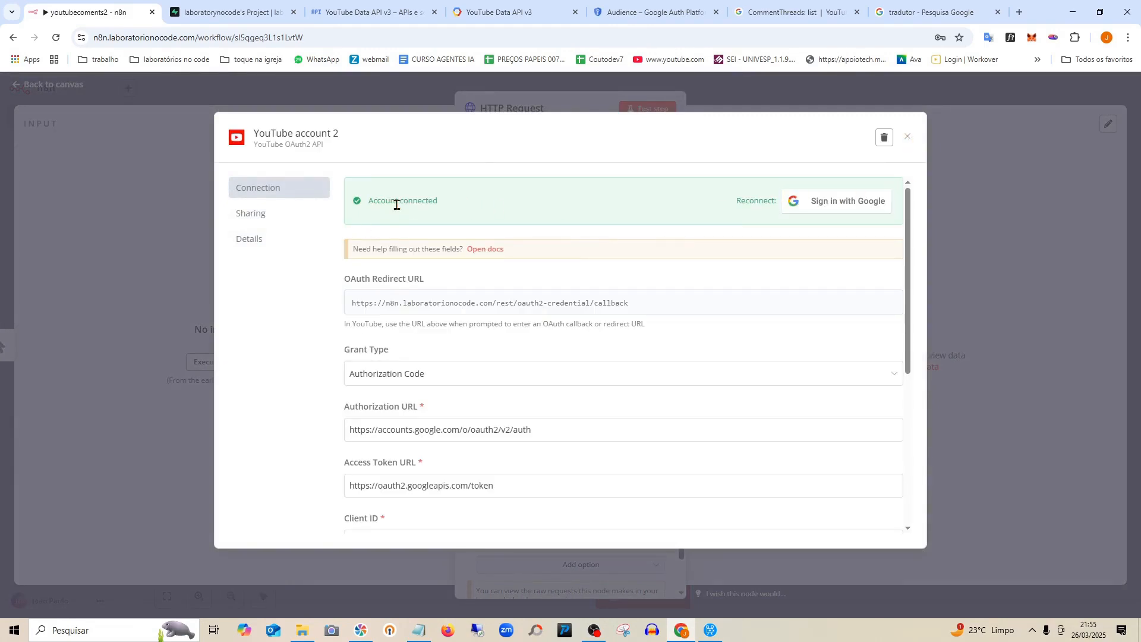
left_click(908, 138)
scroll(564, 395, "down", 1)
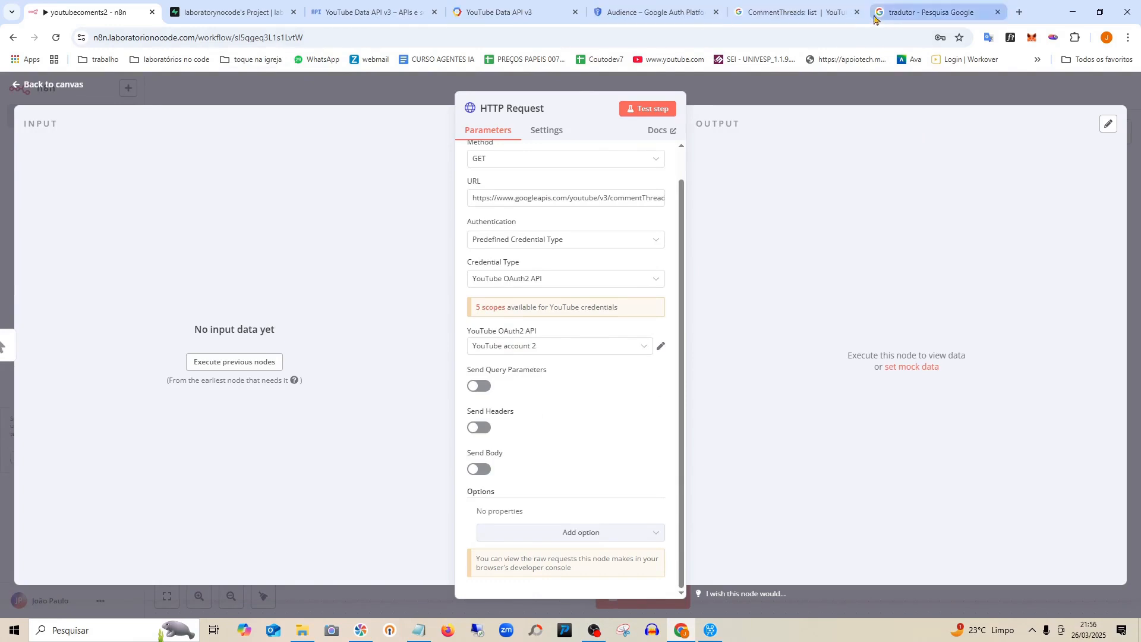
left_click(791, 12)
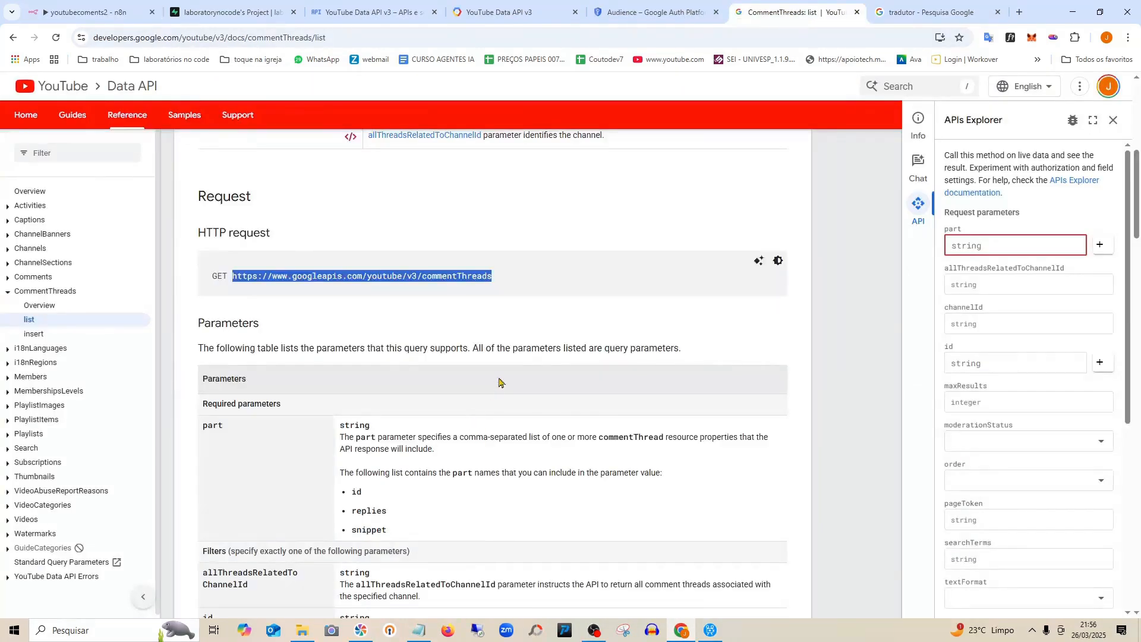
Copy the required parameter name 'part' from the CommentThreads docs.
scroll(499, 382, "down", 2)
left_click_drag(287, 288, 199, 284)
left_click(237, 327)
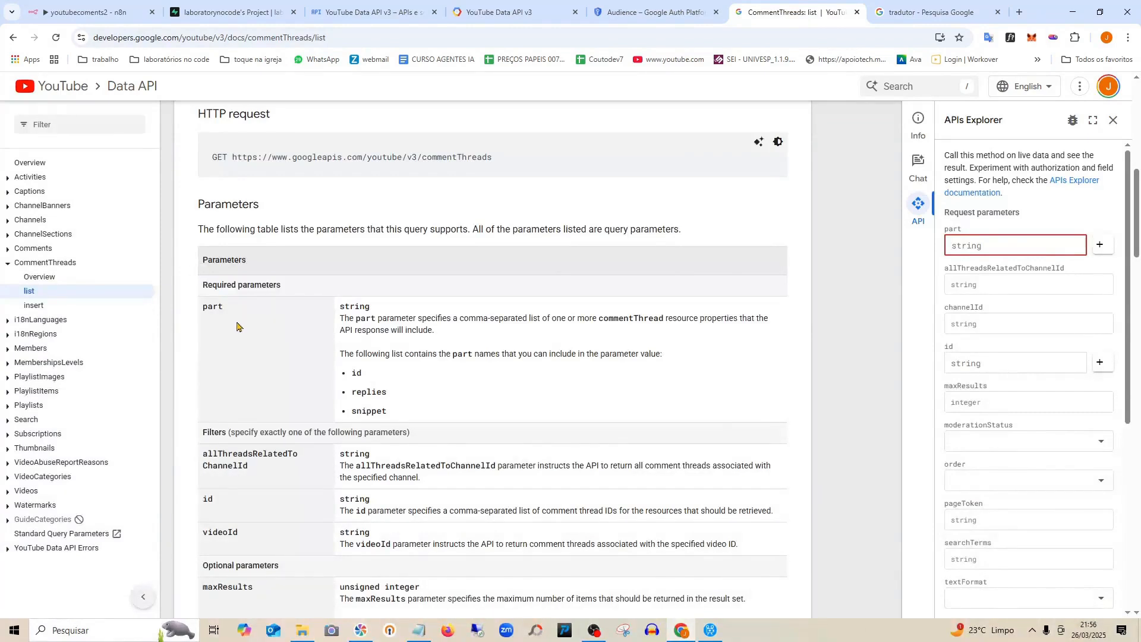
scroll(418, 395, "down", 1)
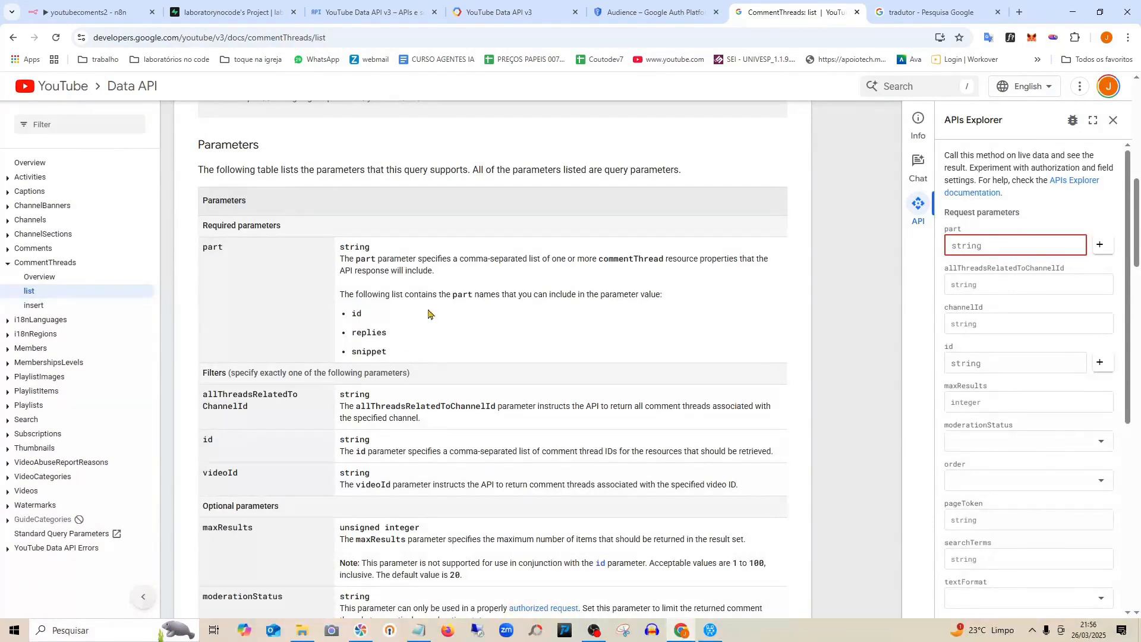
left_click_drag(230, 255, 206, 248)
right_click(211, 247)
left_click(248, 260)
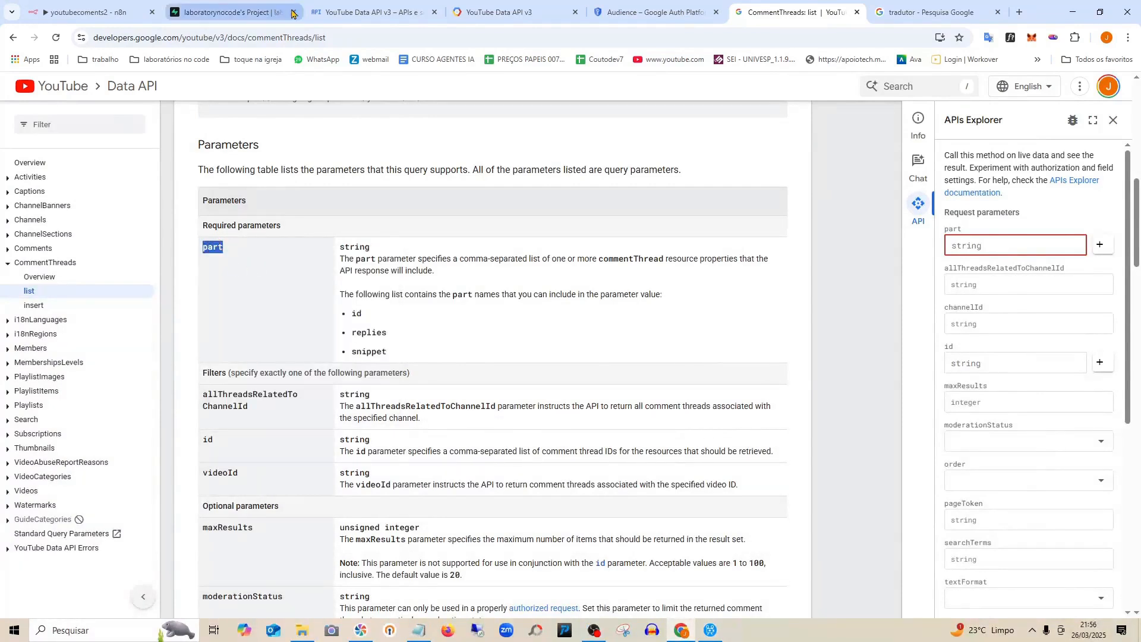
left_click(136, 6)
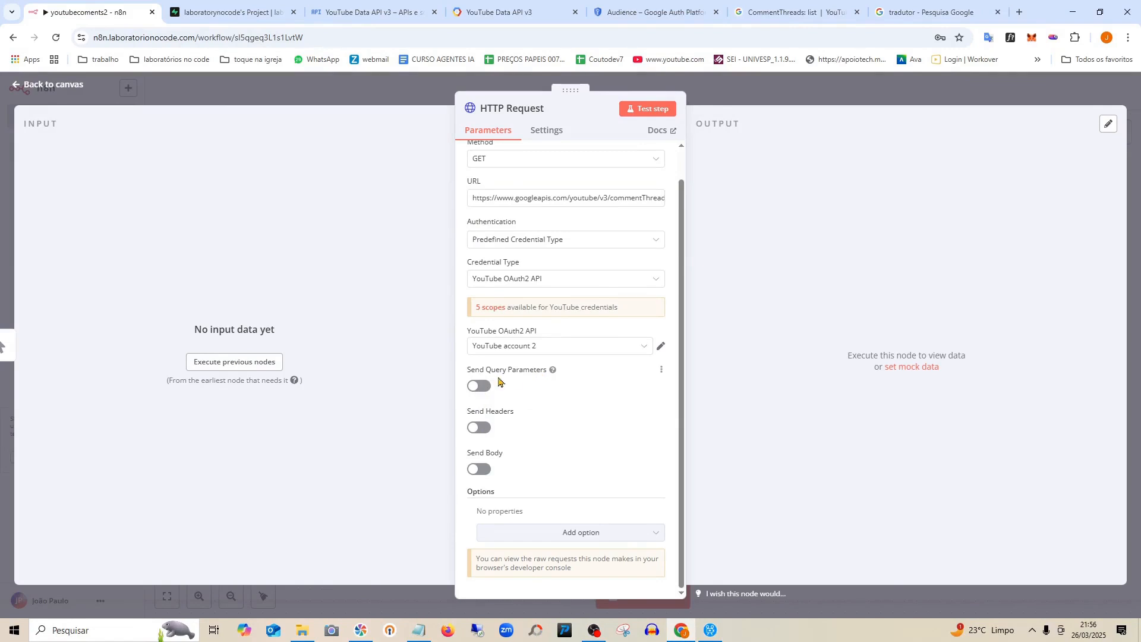
Turn on Send Query Parameters and enter 'part' as the first parameter name.
left_click(479, 386)
scroll(505, 363, "down", 3)
left_click(506, 306)
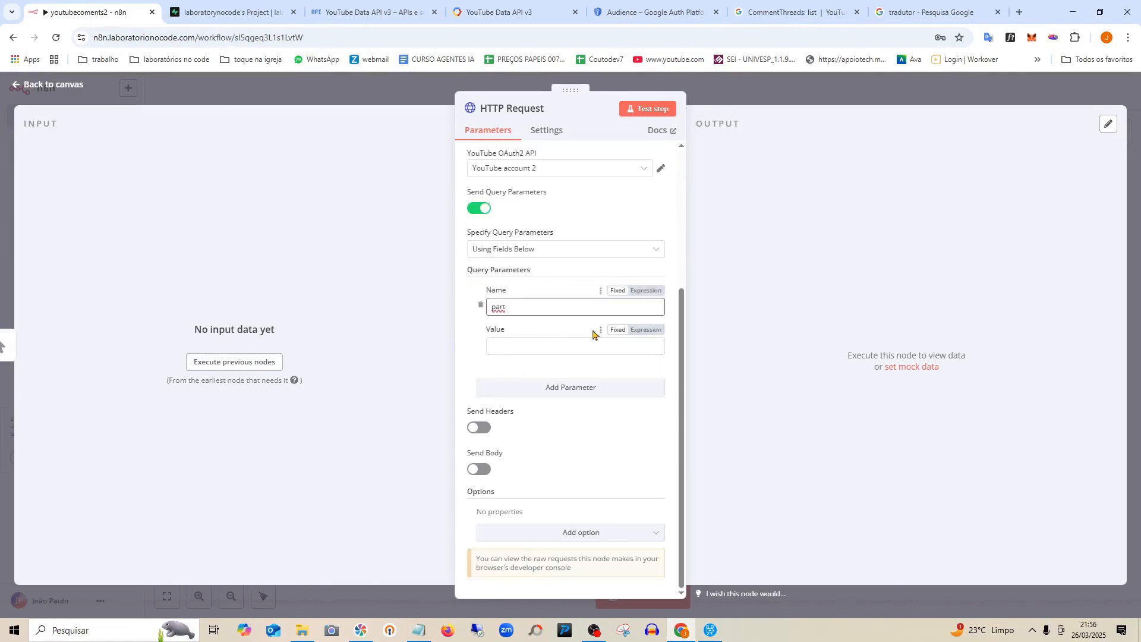
left_click(466, 323)
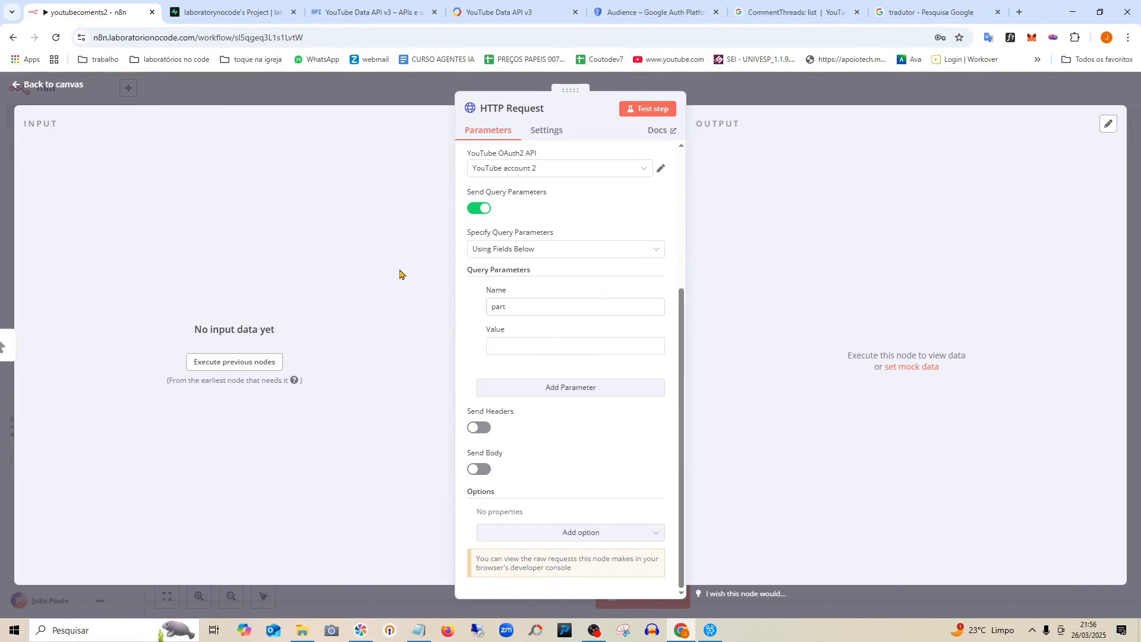
left_click(784, 11)
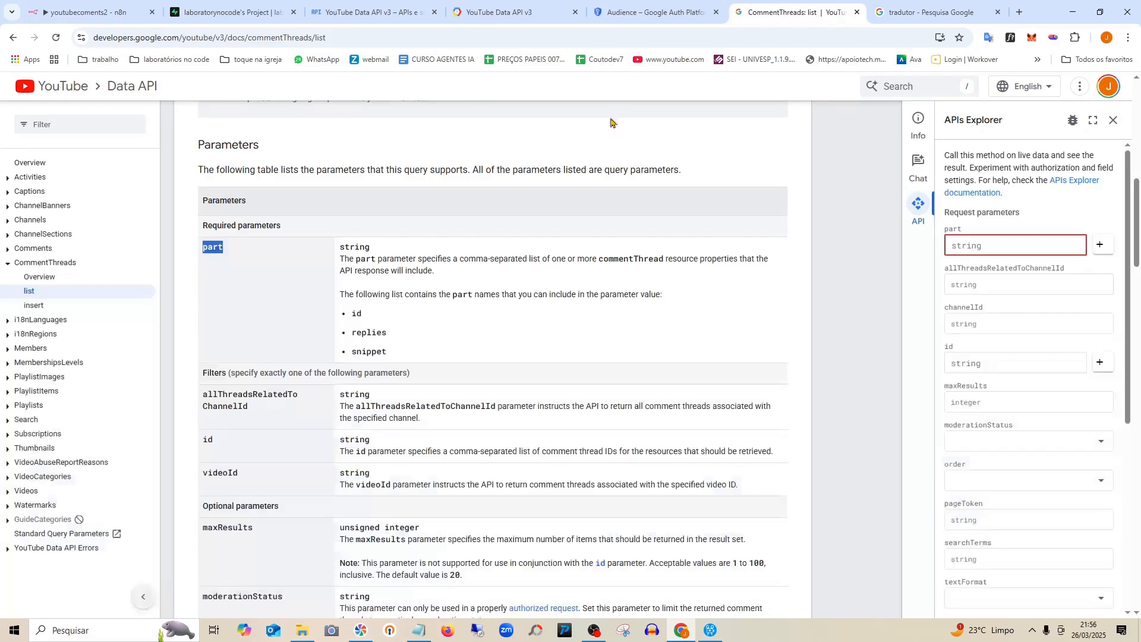
Copy 'snippet' from the docs and set it as the part parameter's value.
left_click_drag(387, 352, 352, 352)
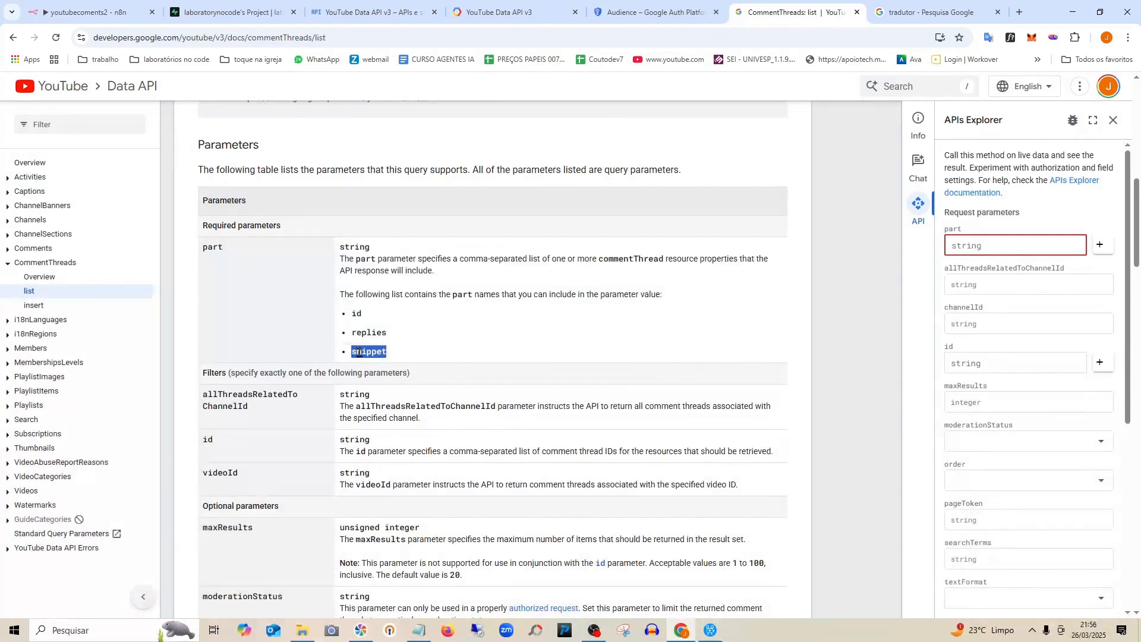
right_click(359, 355)
left_click(407, 374)
left_click(92, 10)
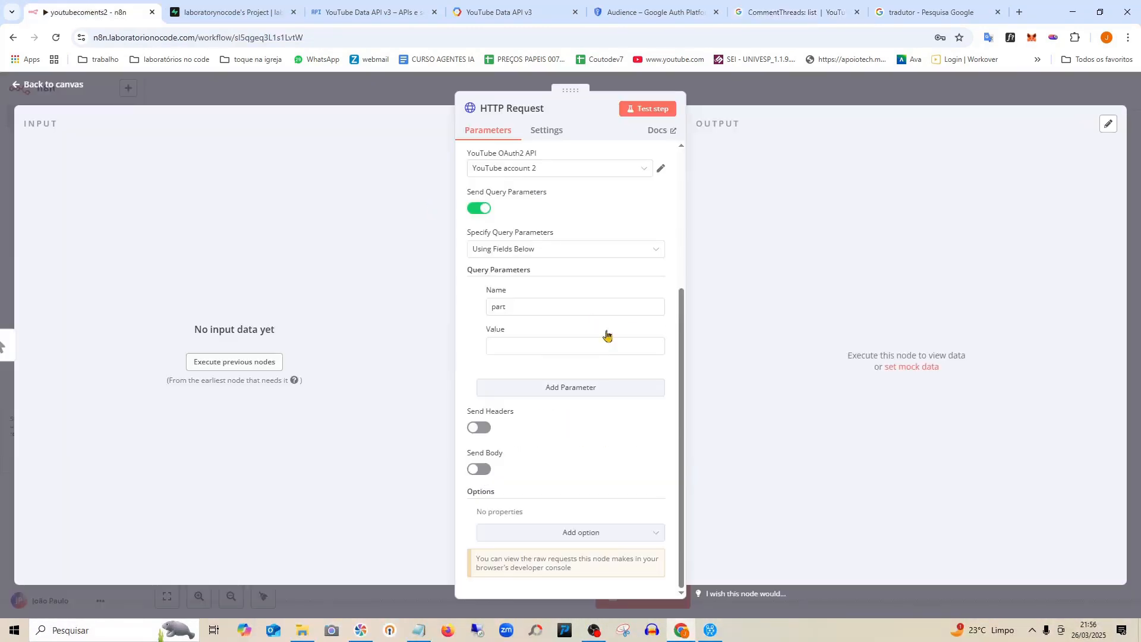
left_click(541, 346)
key("ctrl+v")
left_click(608, 426)
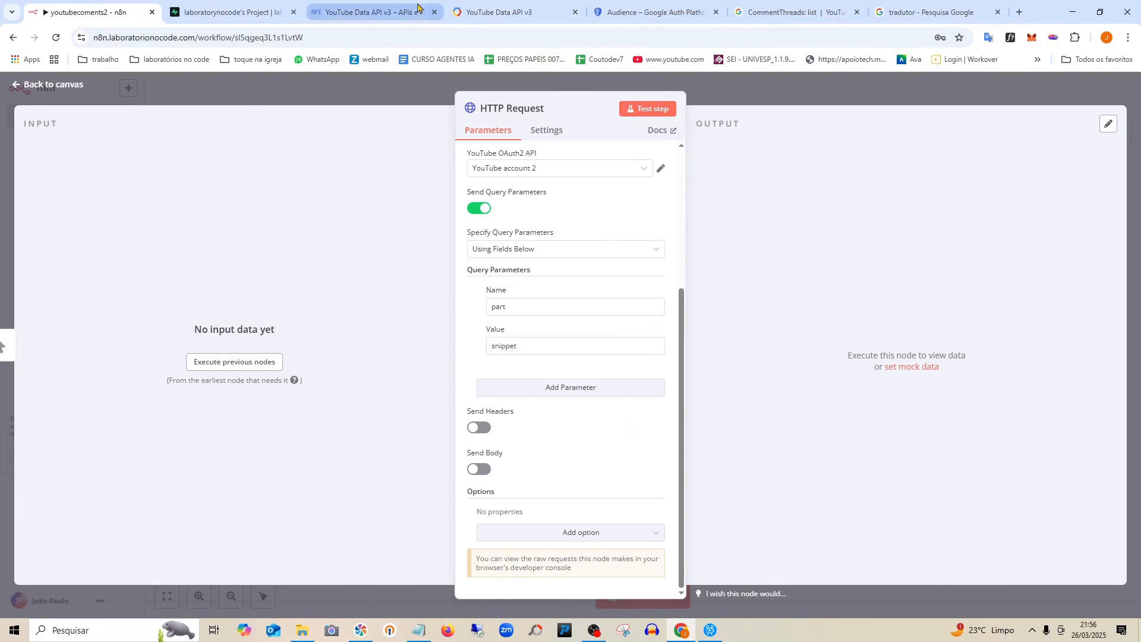
left_click(762, 22)
Scroll to the filter parameters table and locate allThreadsRelatedToChannelId.
scroll(542, 312, "down", 3)
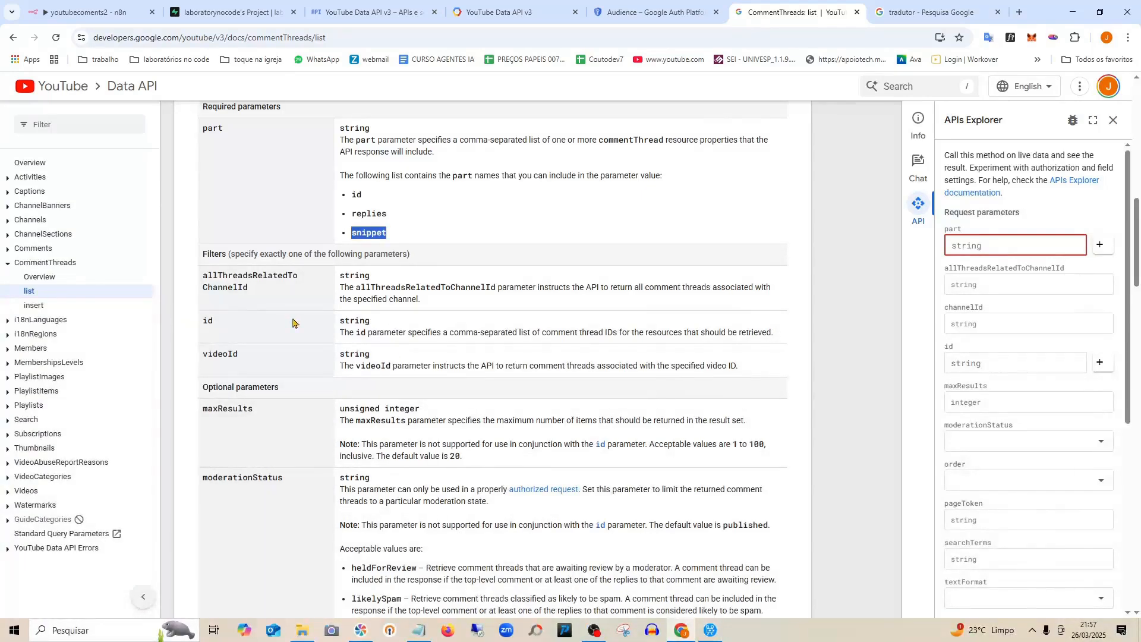
scroll(292, 323, "down", 1)
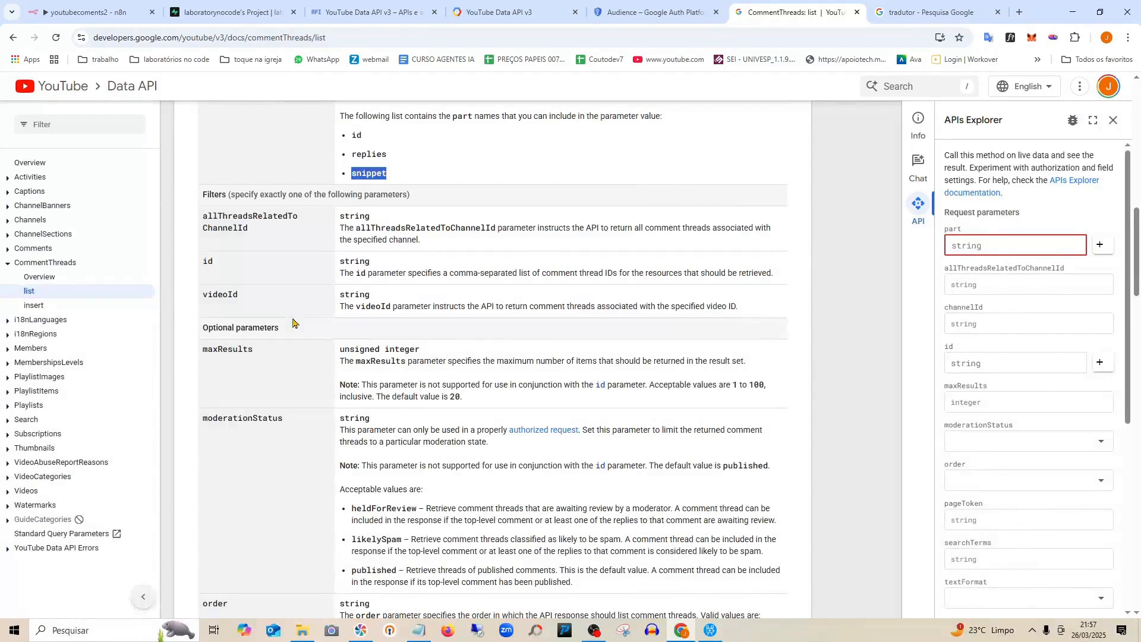
scroll(301, 310, "down", 5)
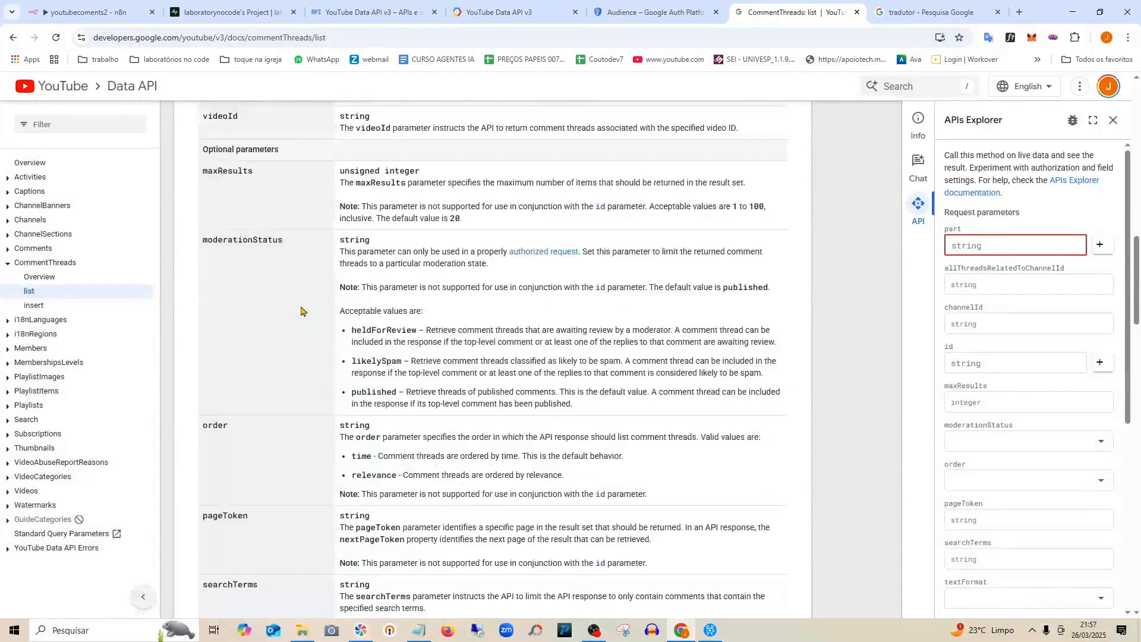
scroll(301, 310, "down", 3)
scroll(303, 310, "up", 10)
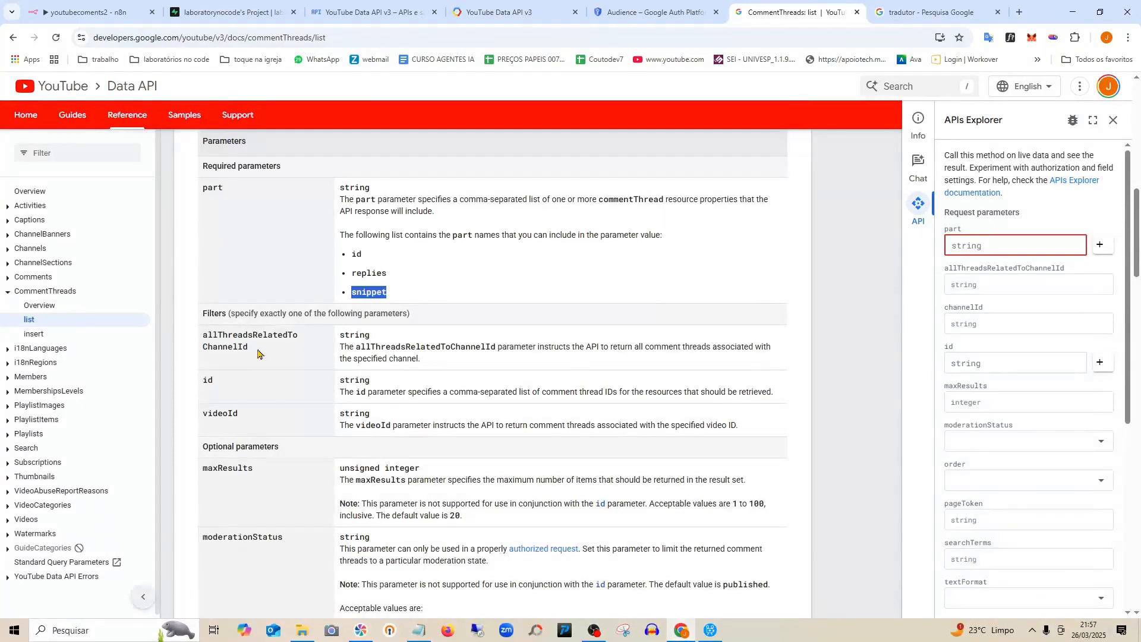
left_click_drag(252, 352, 205, 338)
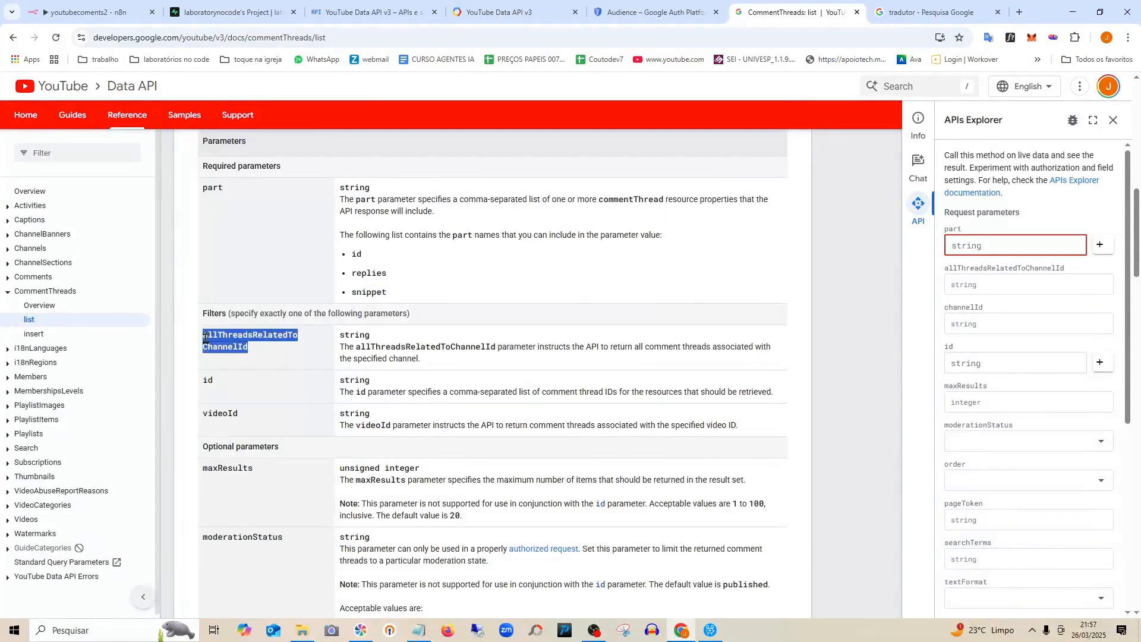
left_click(278, 363)
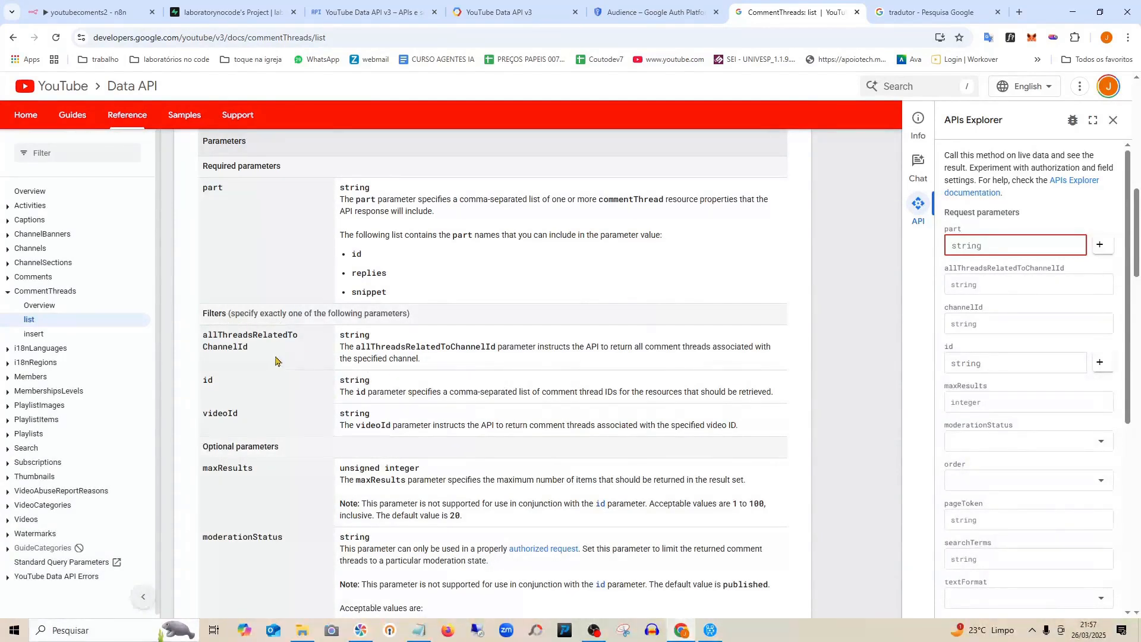
Select the parameter name allThreadsRelatedToChannelId and copy it to the clipboard.
scroll(277, 361, "up", 1)
scroll(277, 361, "down", 1)
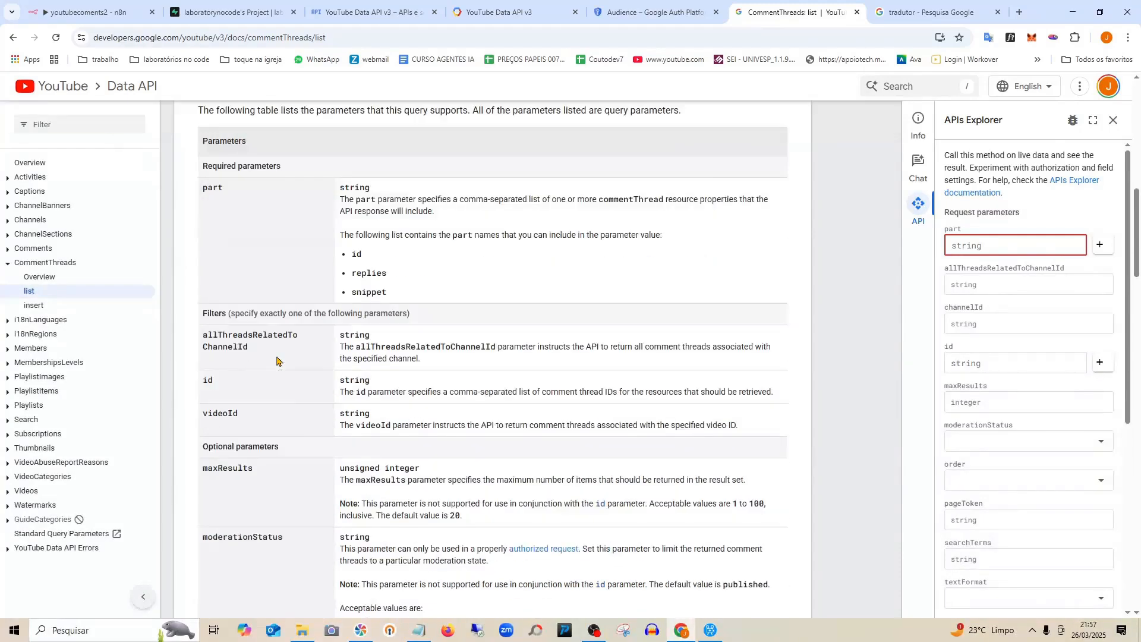
scroll(288, 398, "down", 3)
scroll(292, 403, "down", 6)
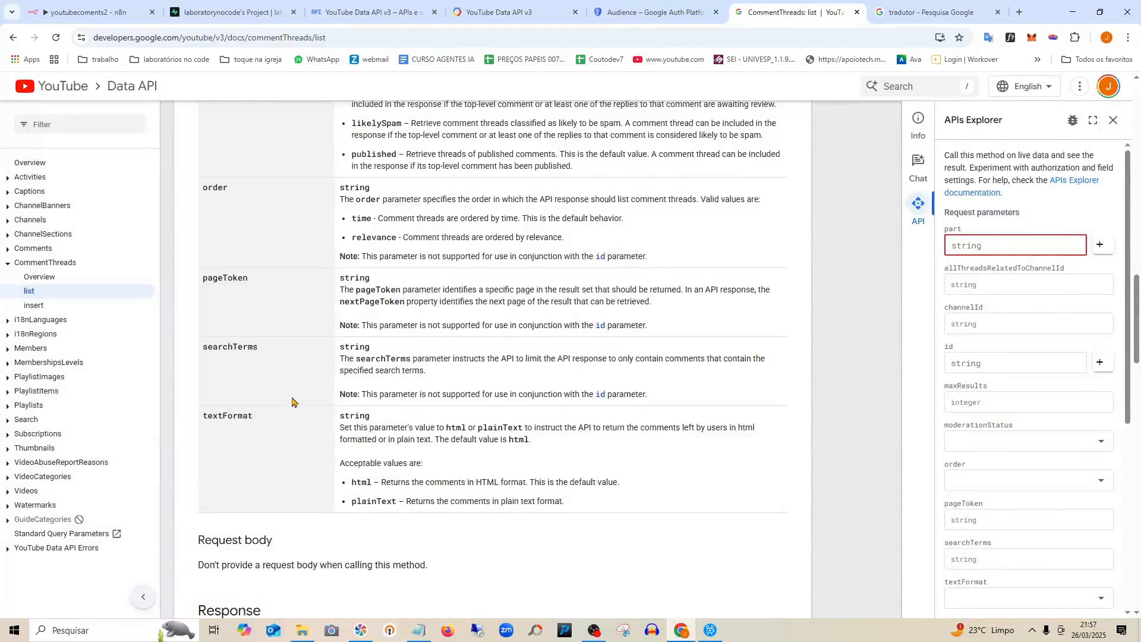
scroll(291, 403, "down", 4)
scroll(291, 403, "up", 11)
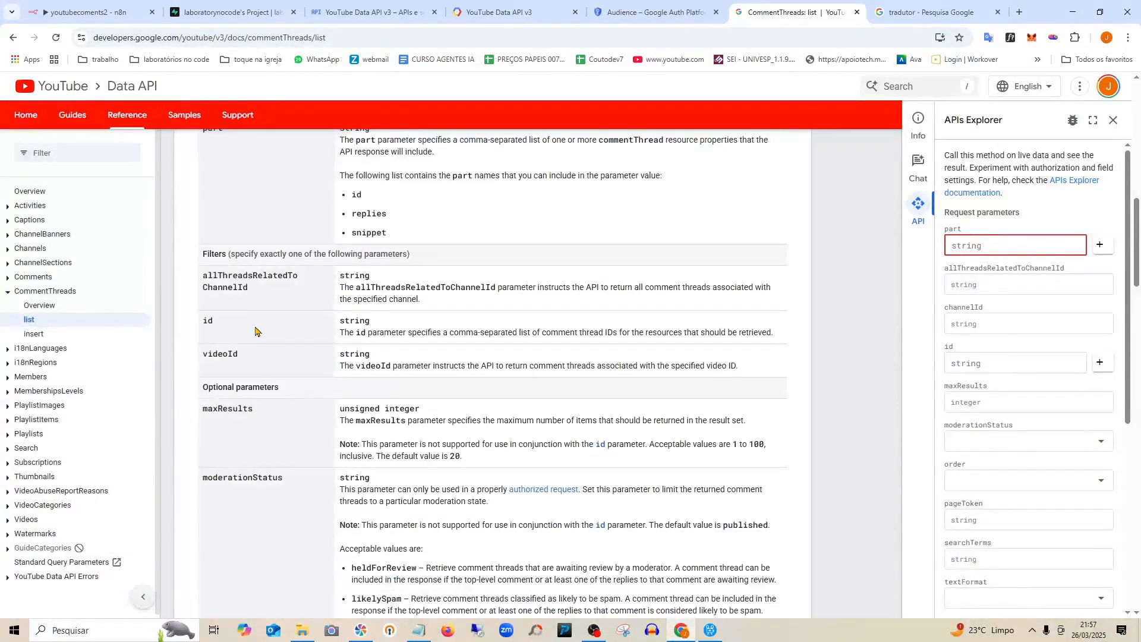
left_click_drag(253, 291, 203, 279)
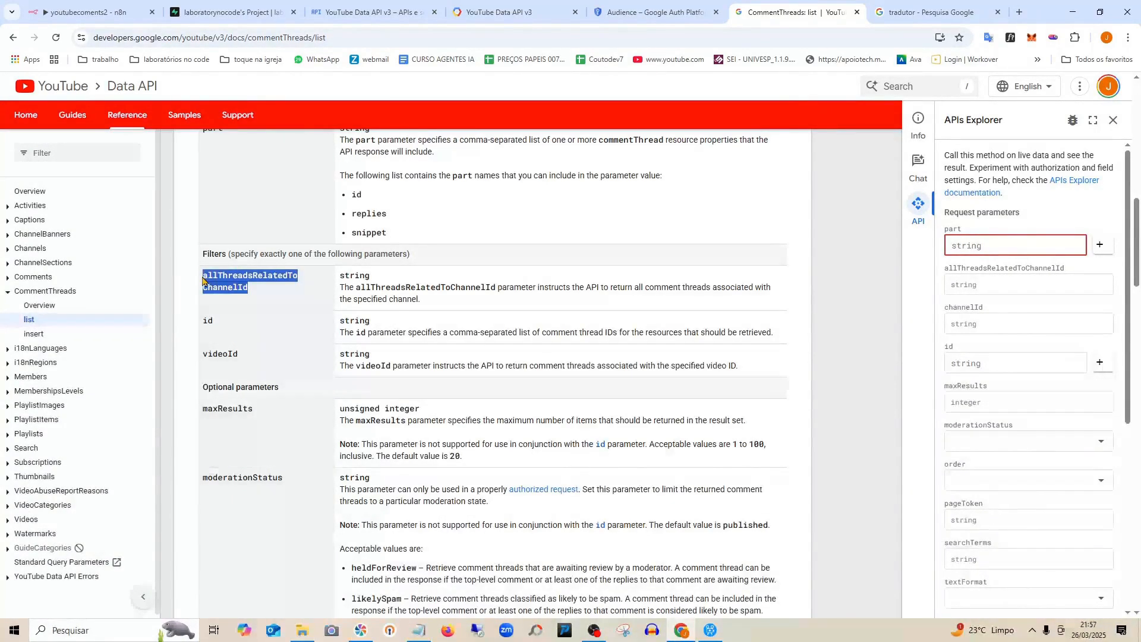
right_click(221, 282)
left_click(269, 297)
scroll(325, 362, "up", 2)
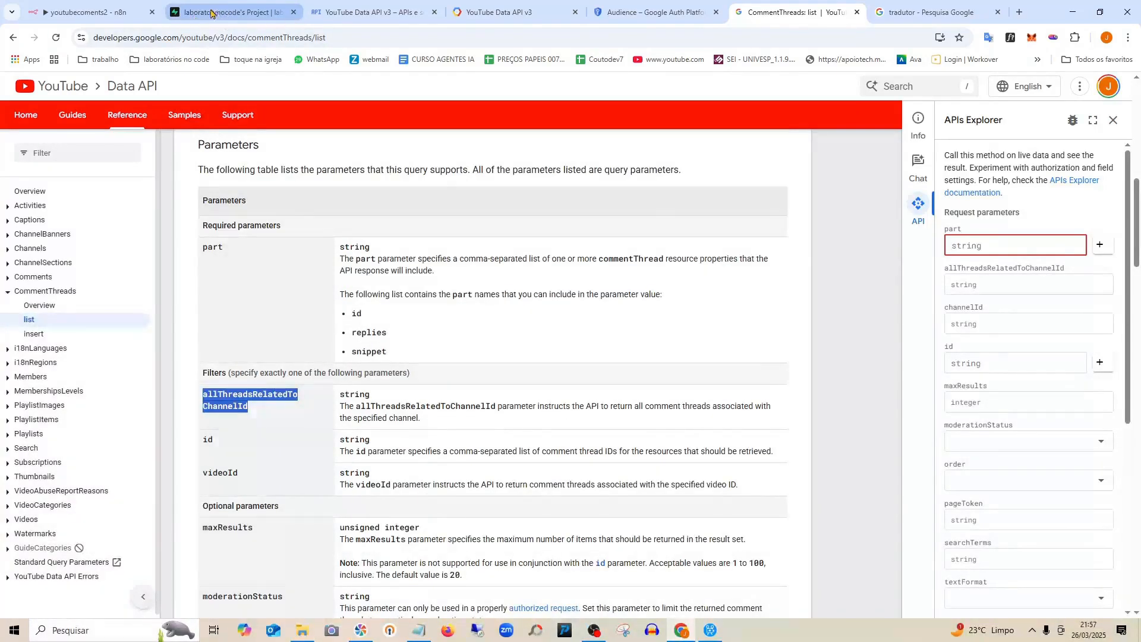
Add a second query parameter and paste allThreadsRelatedToChannelId as its name.
left_click(89, 12)
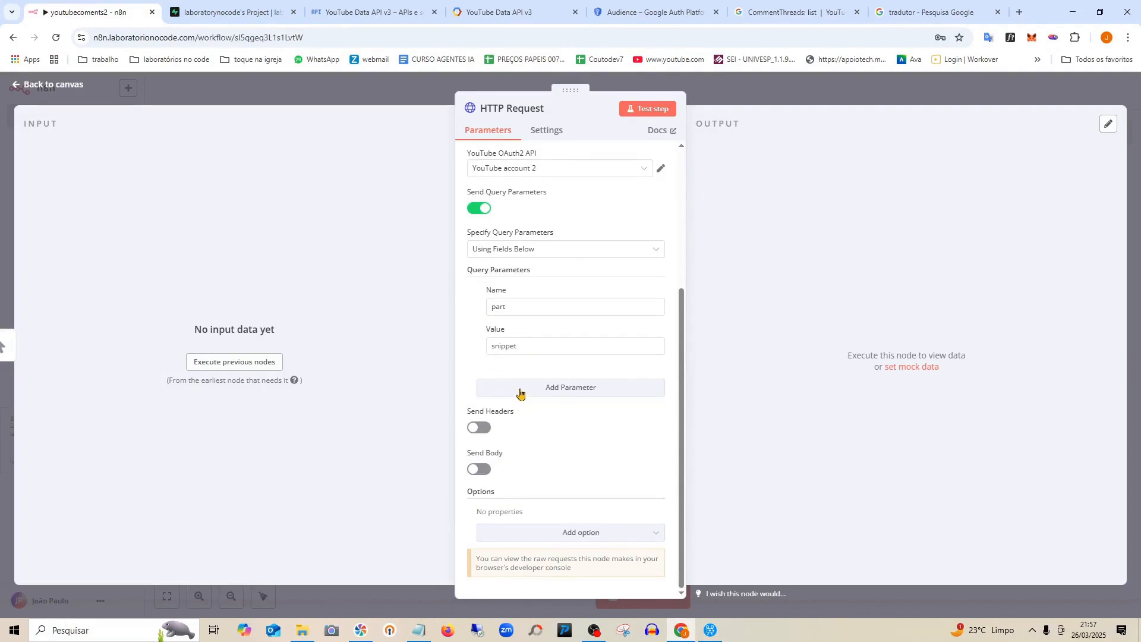
left_click(520, 388)
left_click(509, 411)
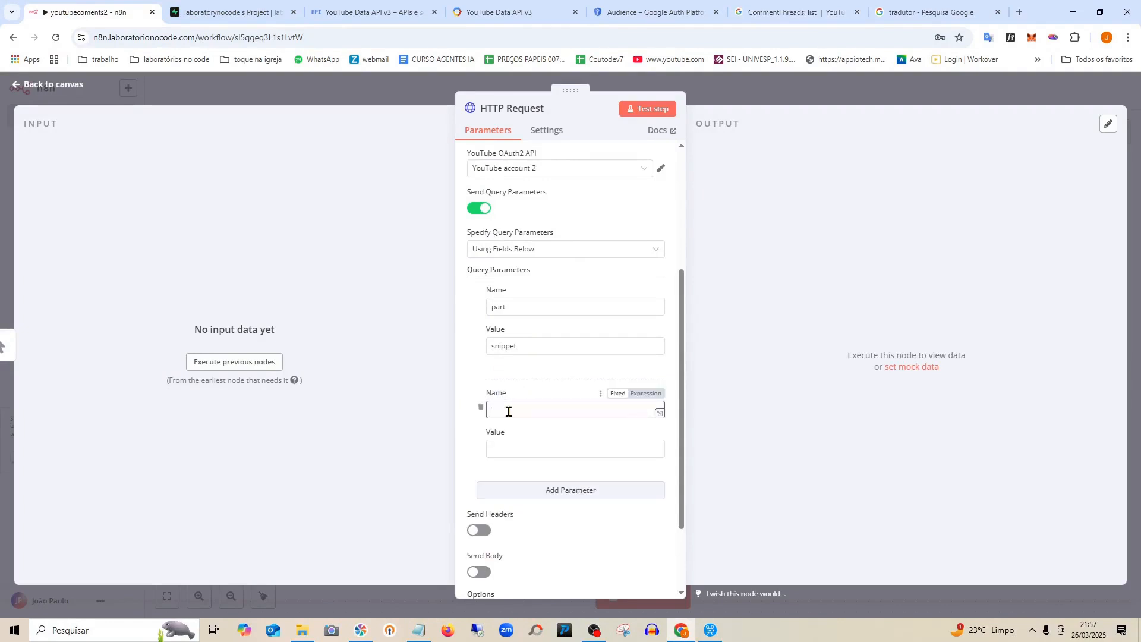
key("ctrl+v")
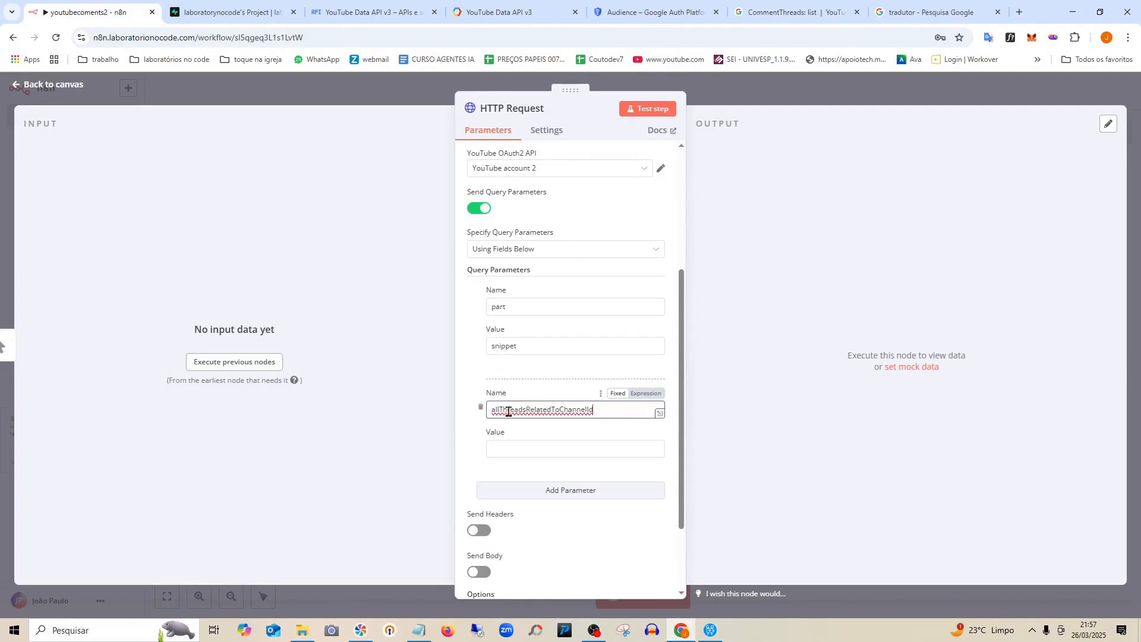
left_click(568, 431)
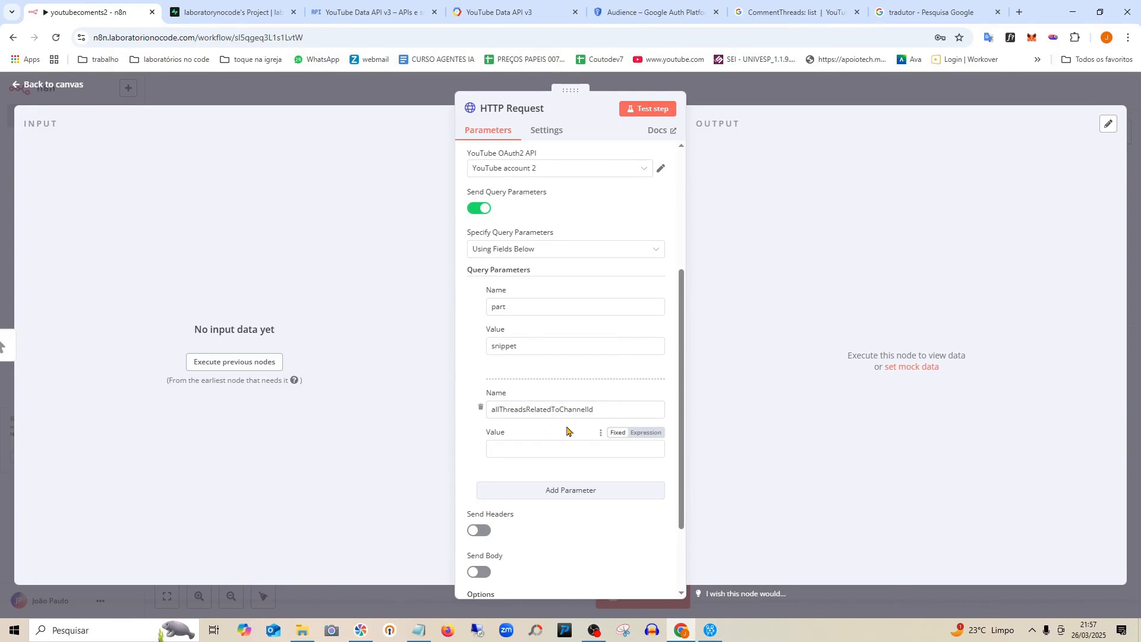
scroll(538, 178, "up", 1)
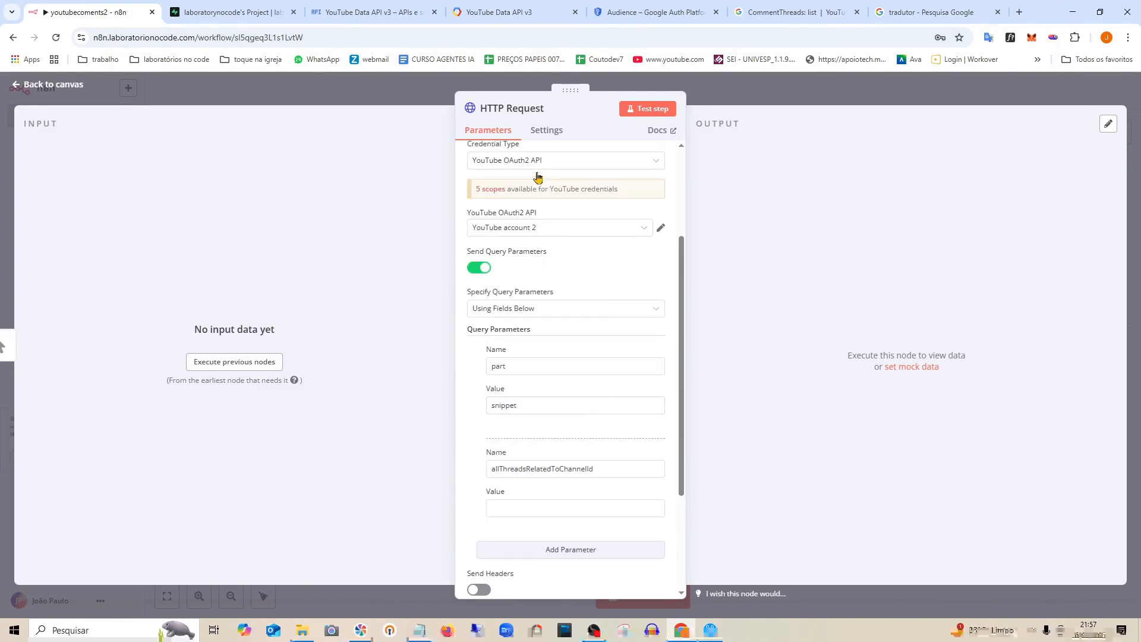
scroll(546, 233, "down", 1)
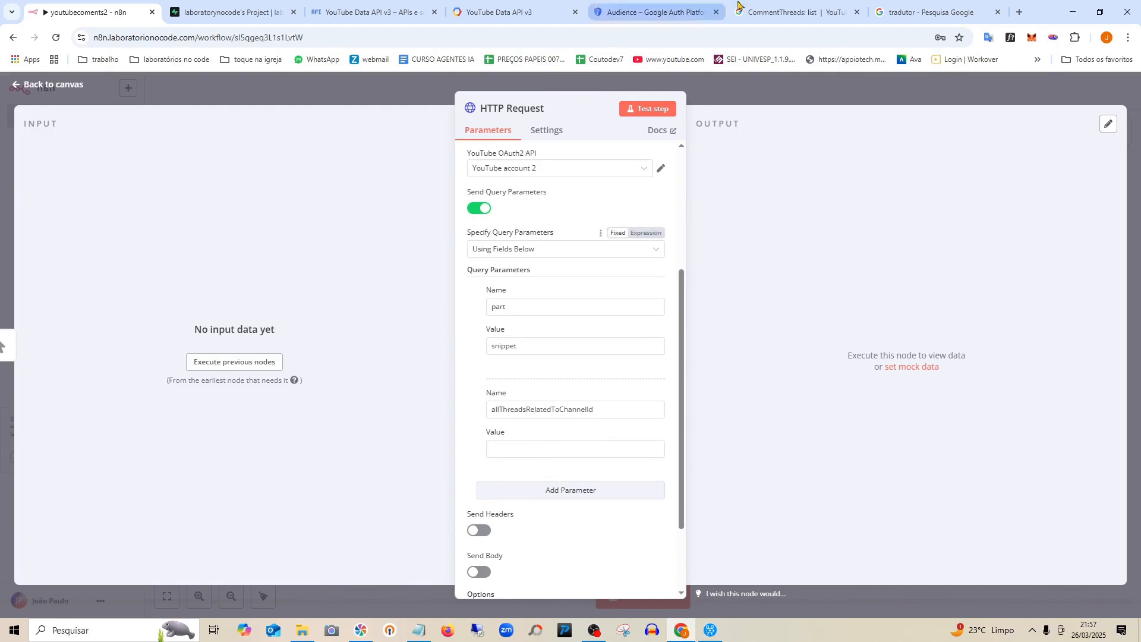
Copy the optional parameter name maxResults from the CommentThreads docs.
left_click(785, 11)
scroll(443, 458, "down", 2)
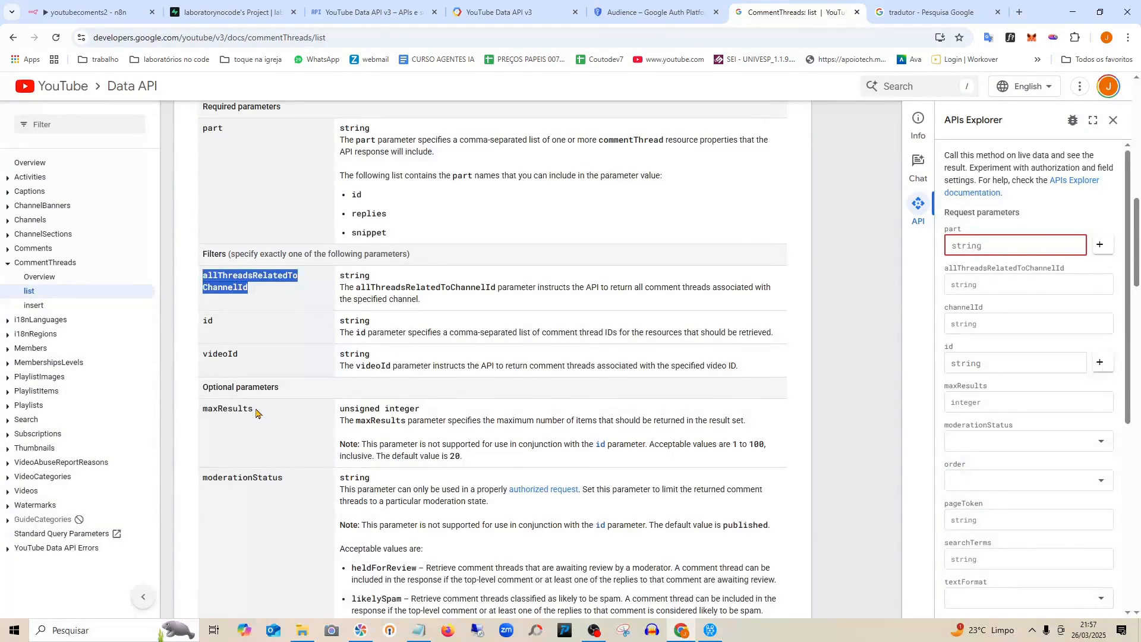
left_click_drag(259, 411, 205, 409)
right_click(205, 408)
left_click(403, 429)
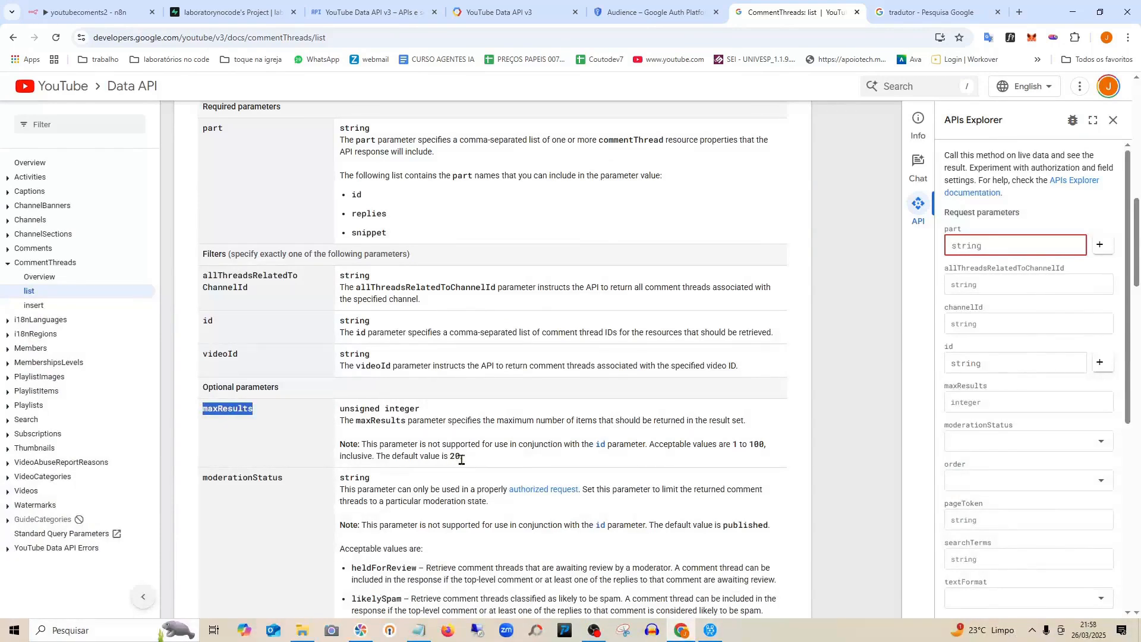
scroll(459, 454, "down", 5)
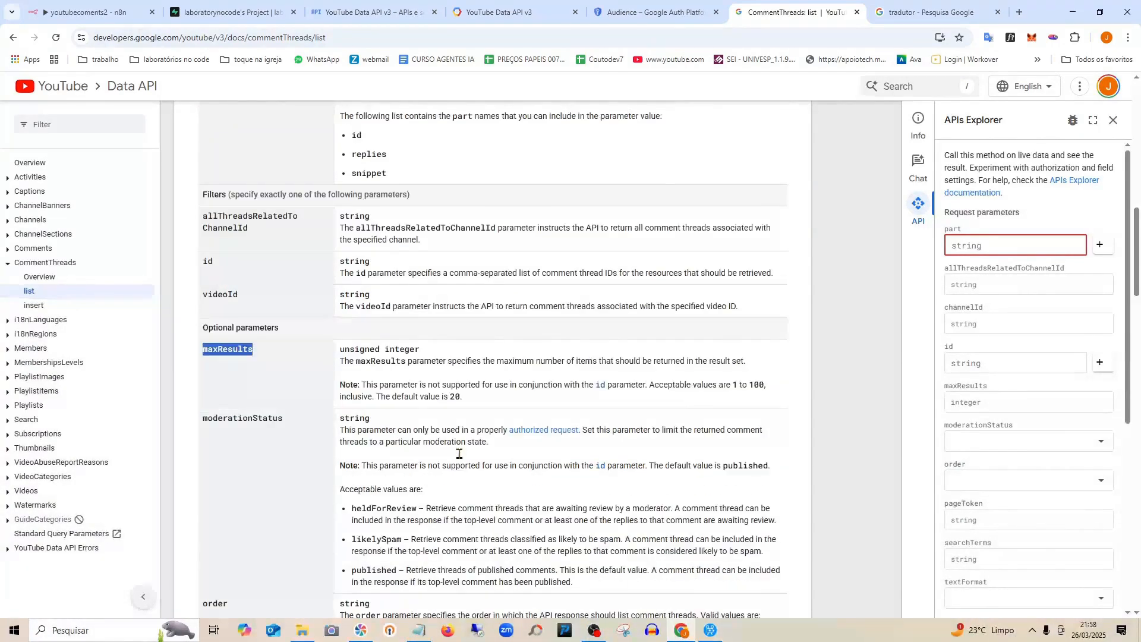
scroll(459, 454, "down", 4)
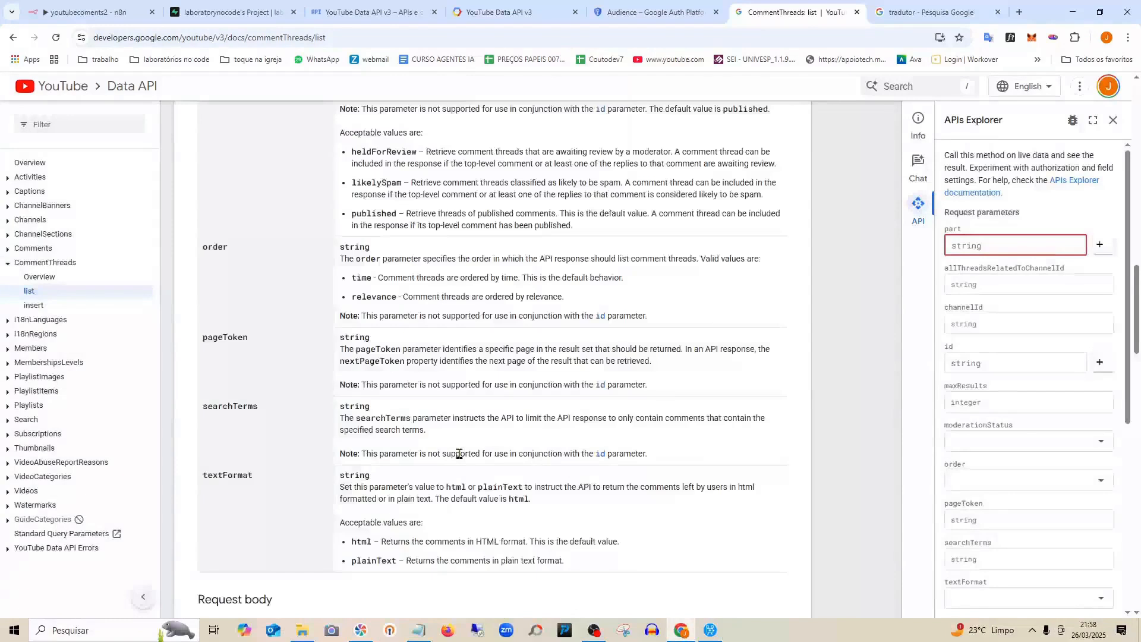
scroll(459, 458, "up", 6)
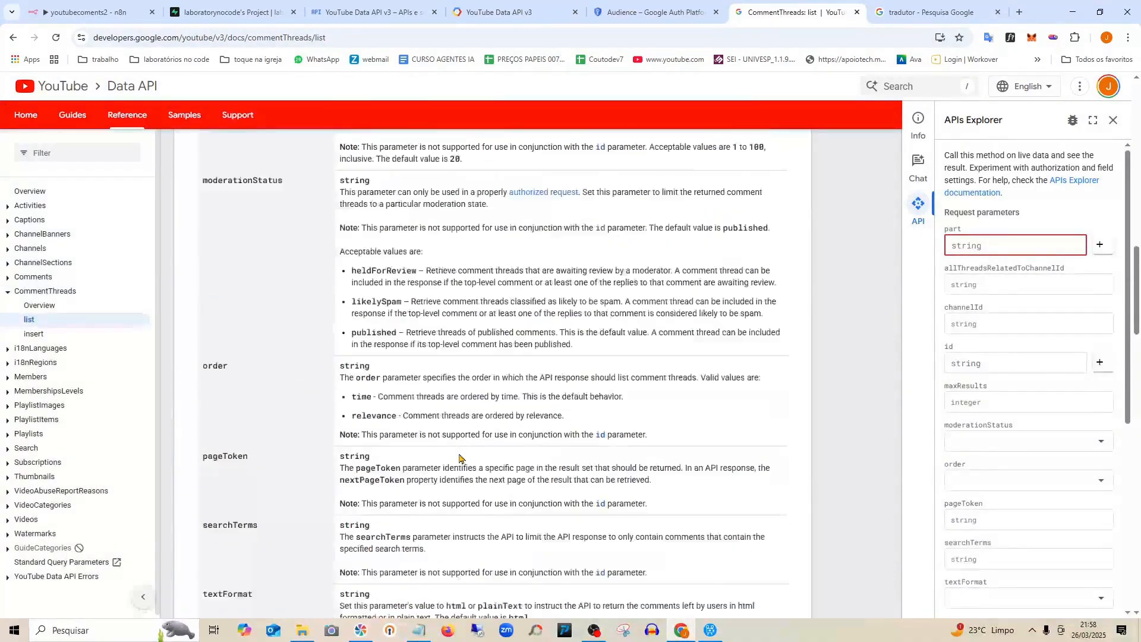
double_click(240, 232)
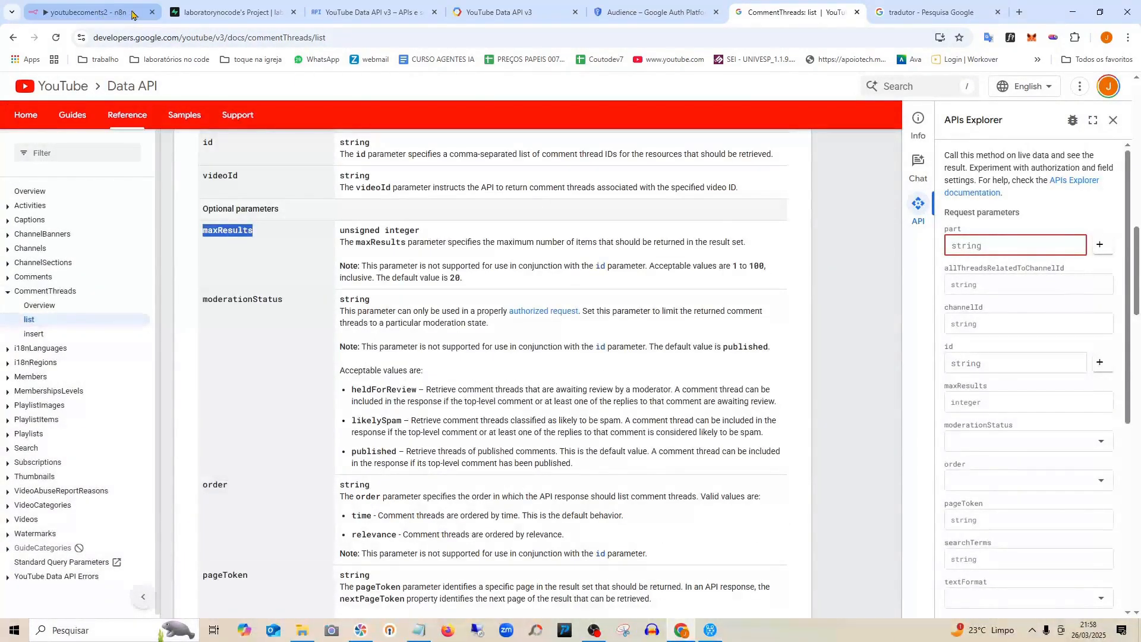
left_click(131, 14)
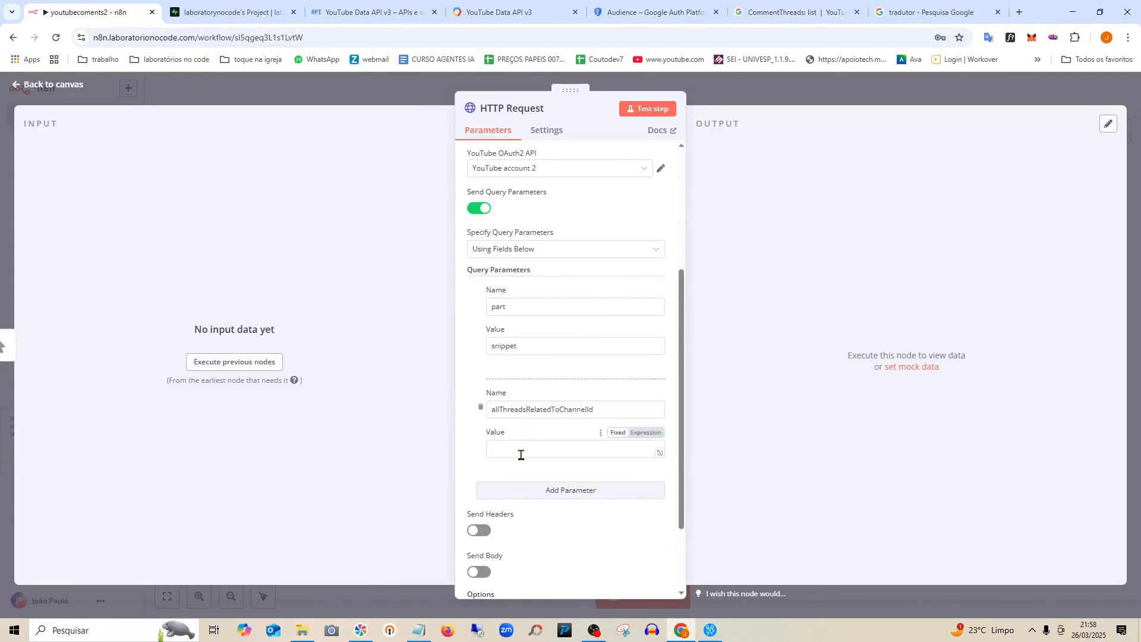
Add a third query parameter maxResults with the value 5.
left_click(560, 491)
left_click(507, 334)
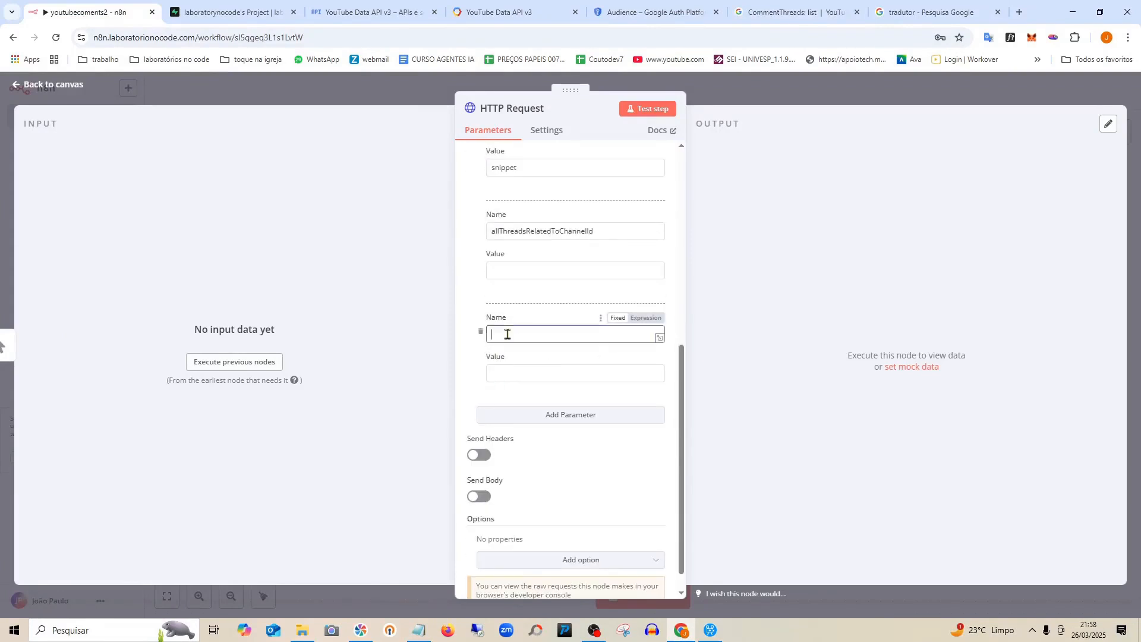
key("ctrl+v")
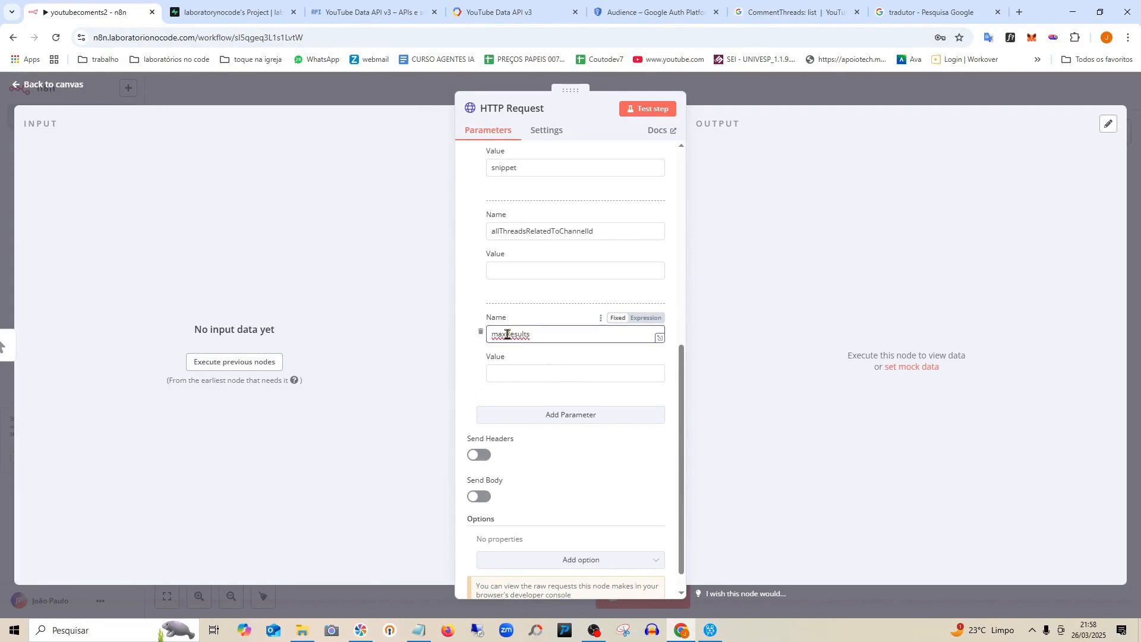
left_click(526, 373)
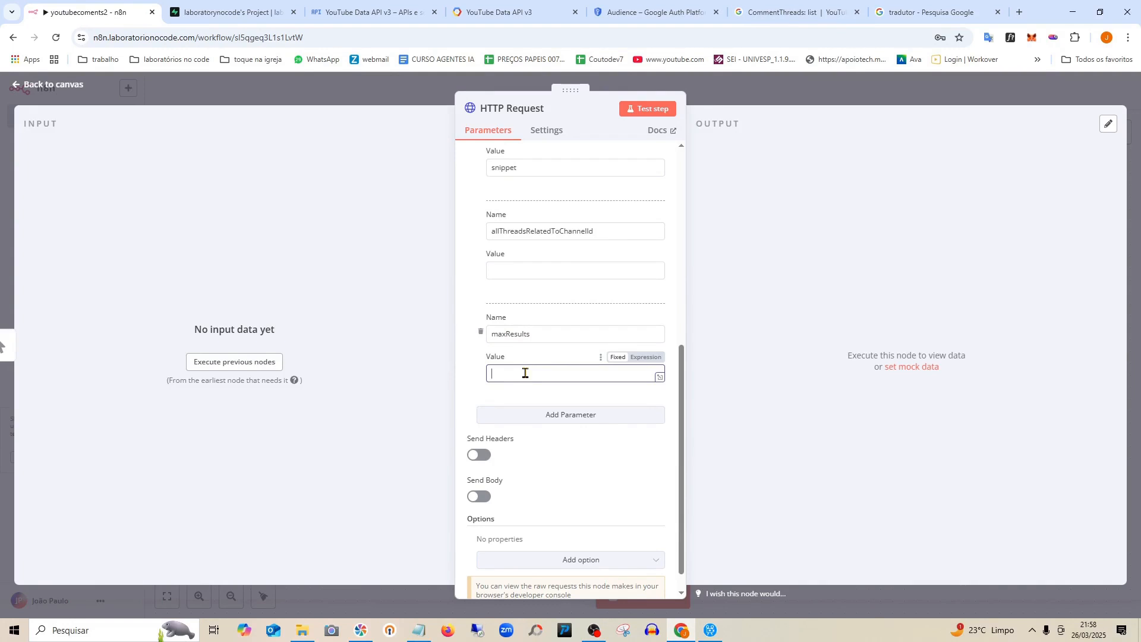
type("5")
left_click(463, 292)
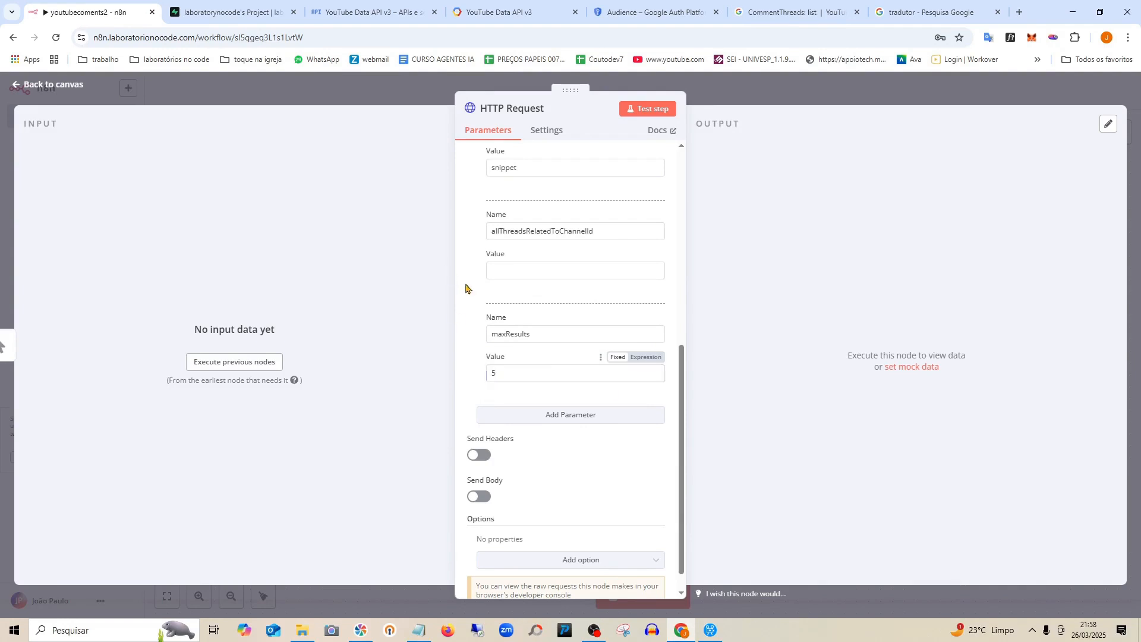
scroll(478, 327, "up", 3)
scroll(478, 327, "up", 4)
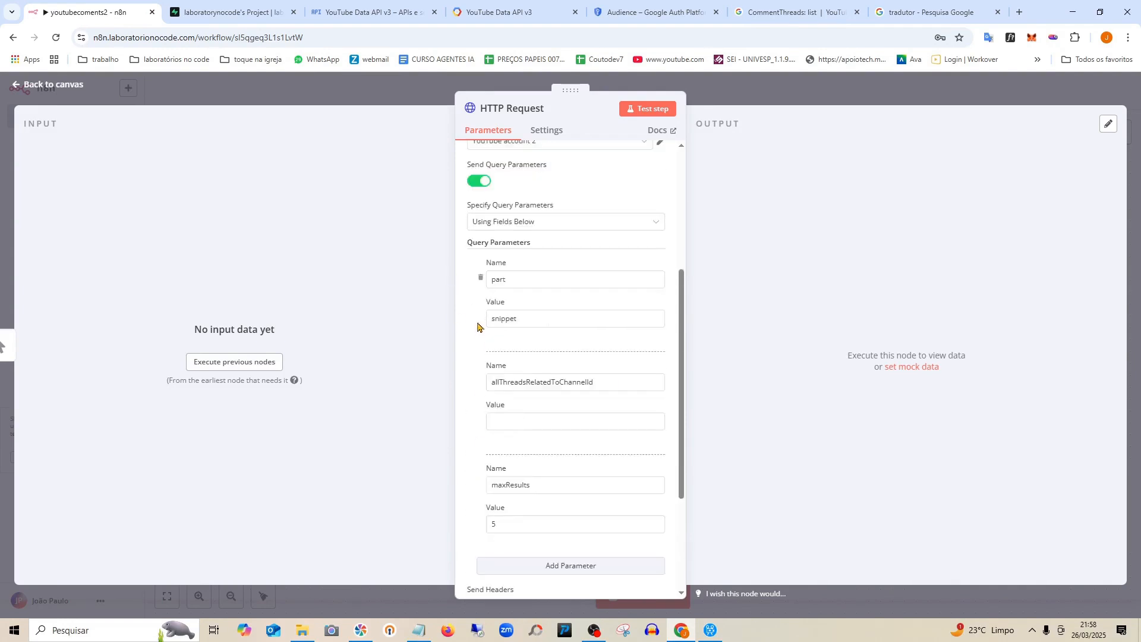
scroll(473, 321, "down", 5)
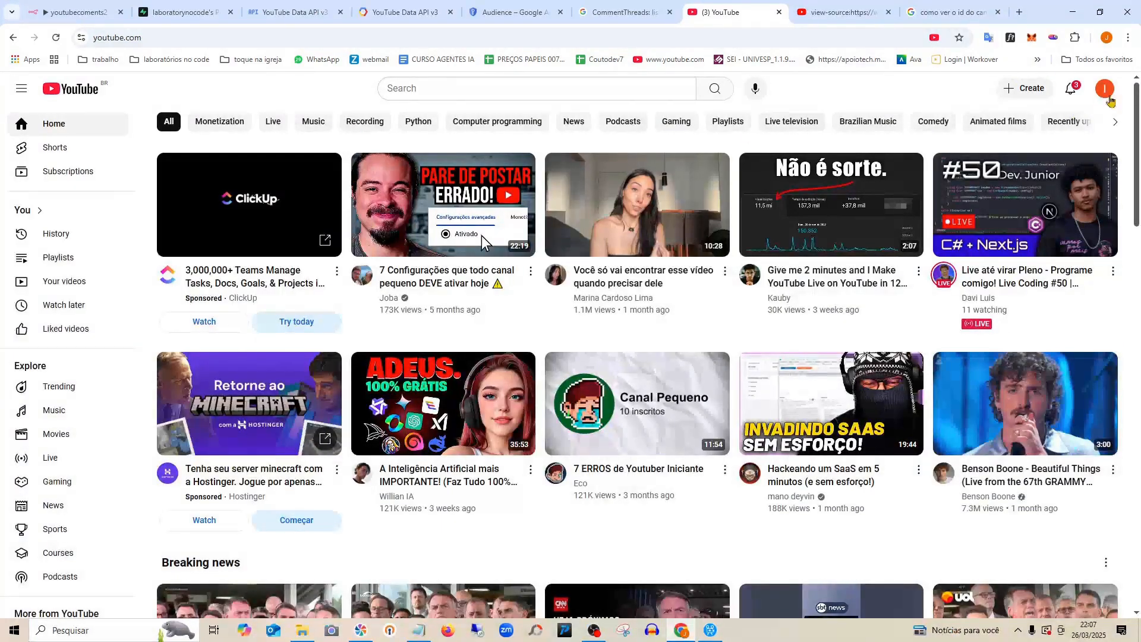
Copy the channel ID from YouTube's Settings > Advanced settings page.
left_click(1103, 92)
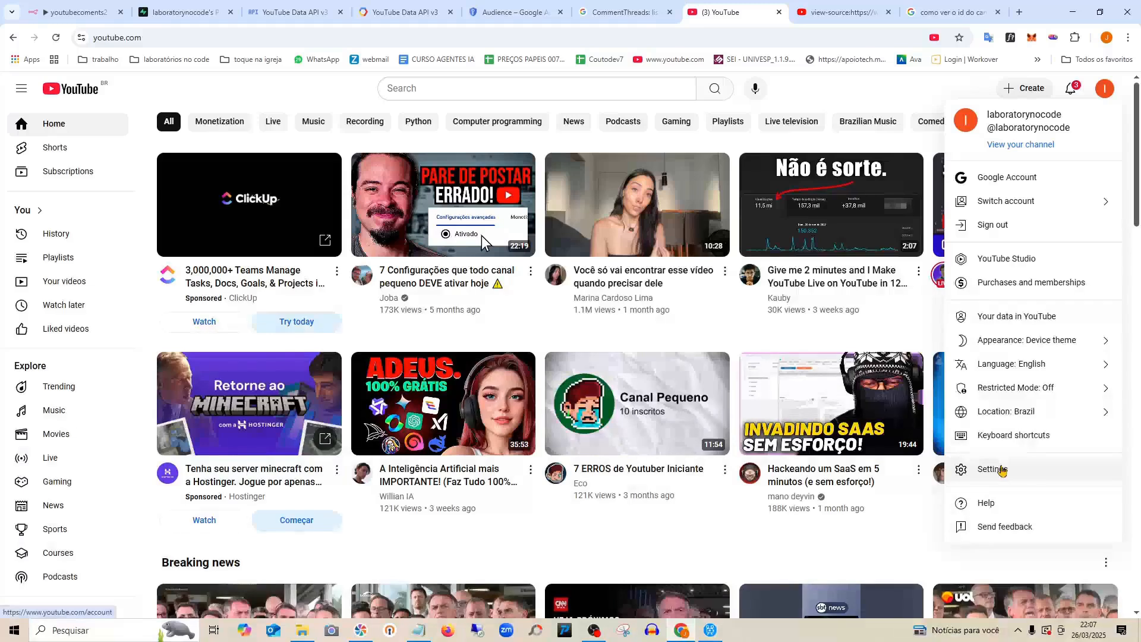
left_click(1002, 469)
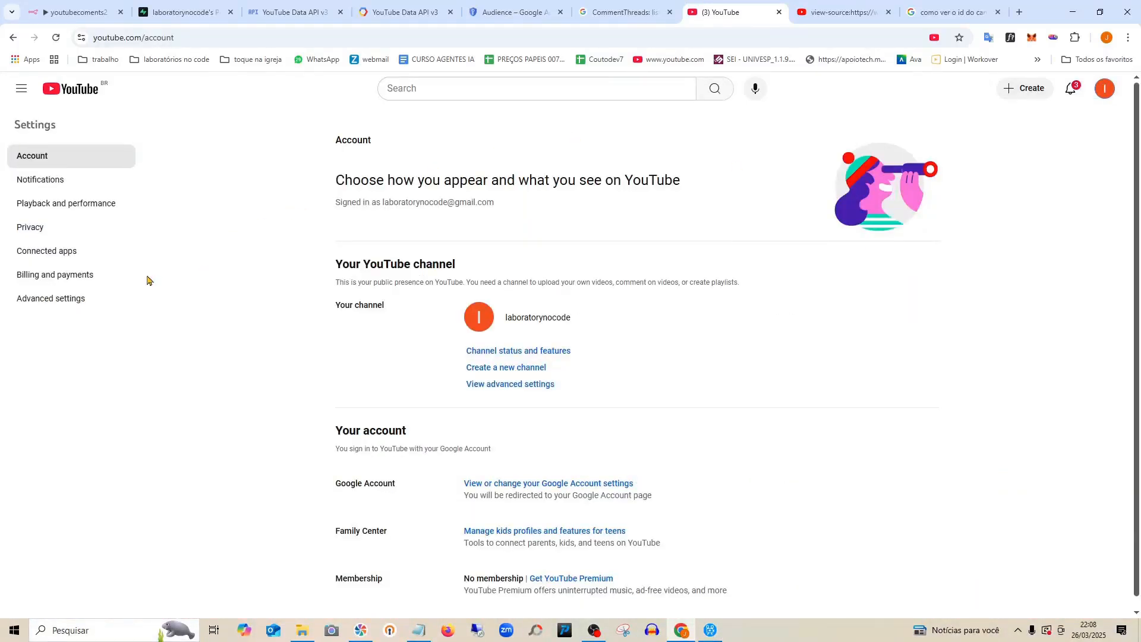
left_click(55, 306)
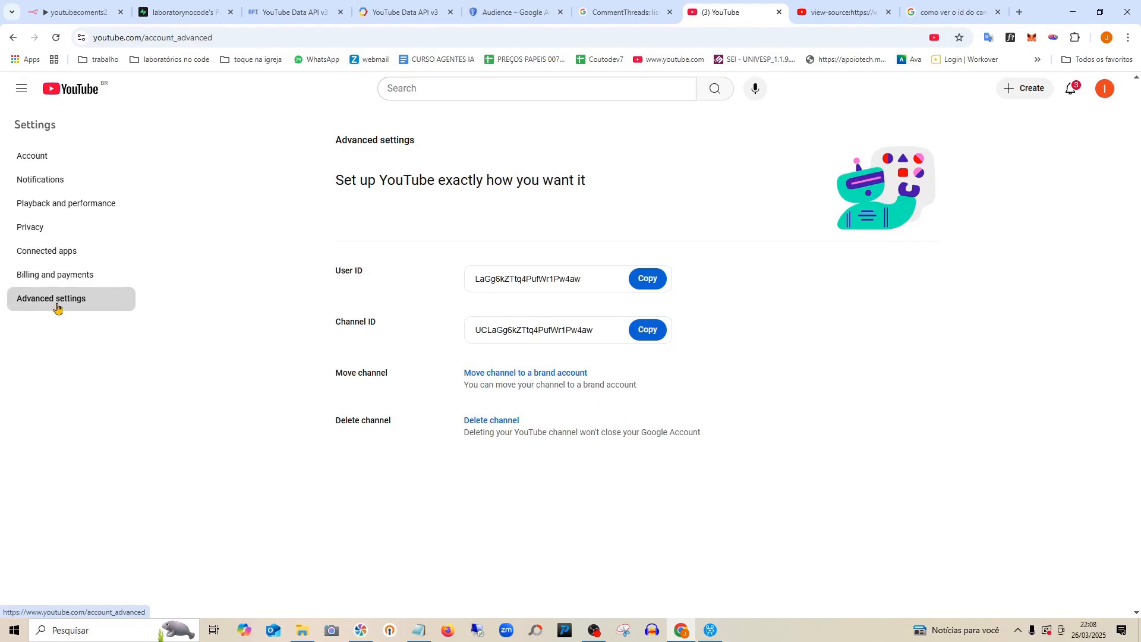
left_click(647, 333)
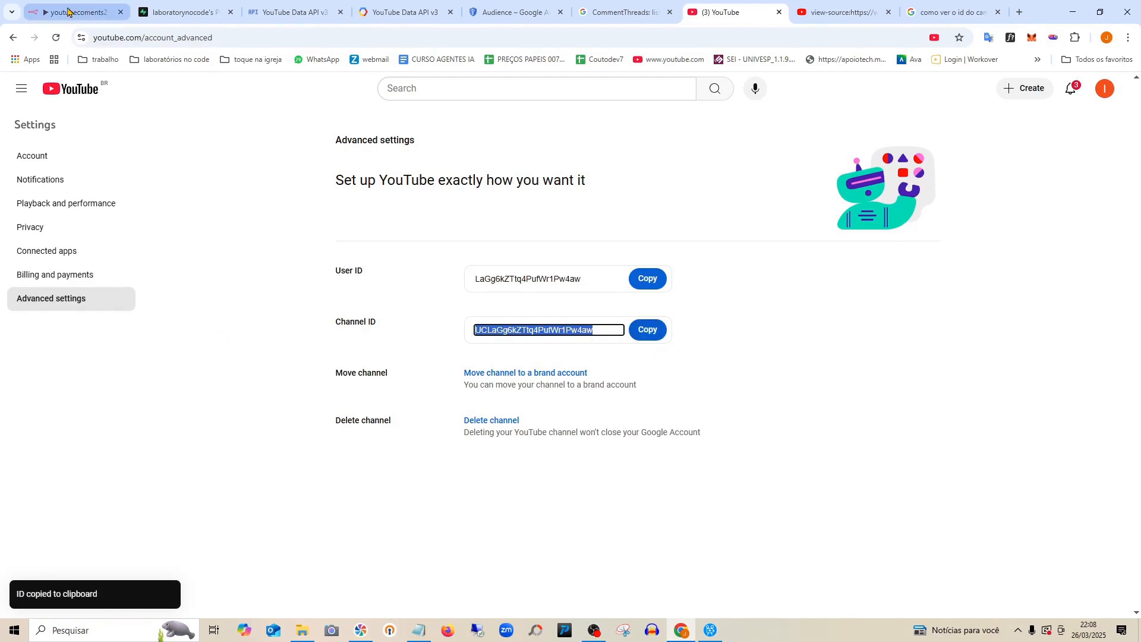
left_click(67, 11)
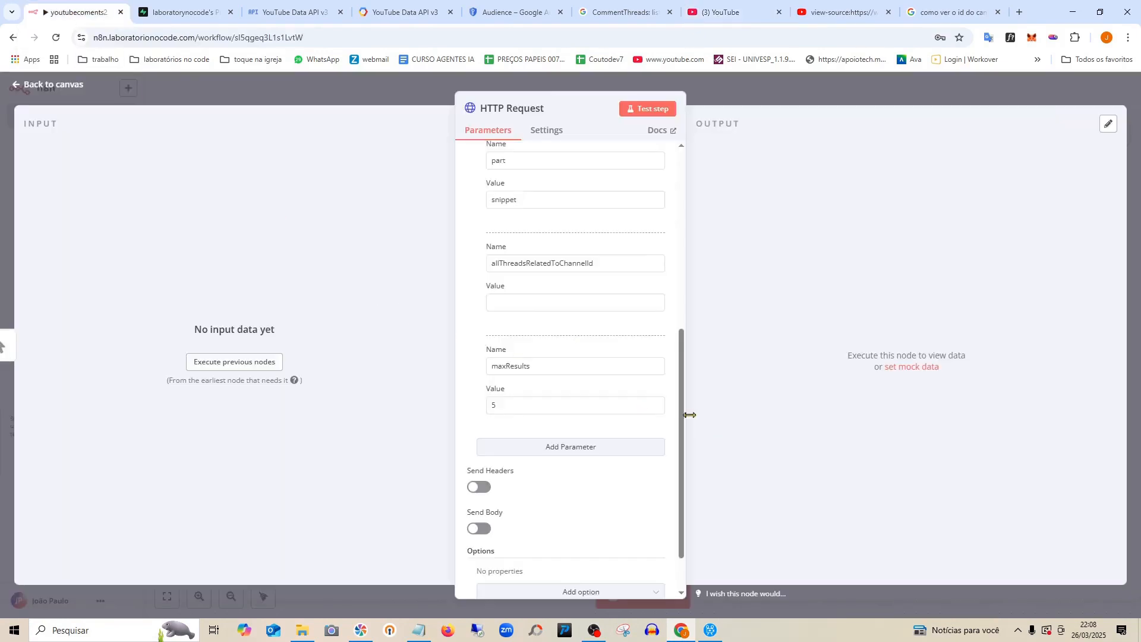
Paste the channel ID as the allThreadsRelatedToChannelId value and return to the canvas.
left_click(525, 300)
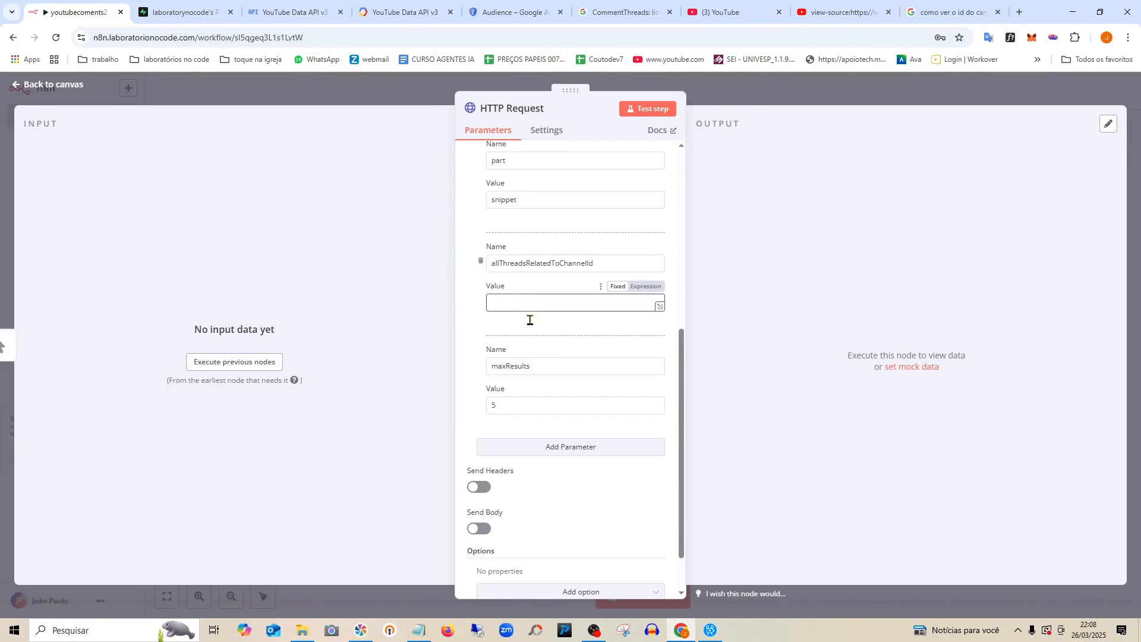
key("ctrl+v")
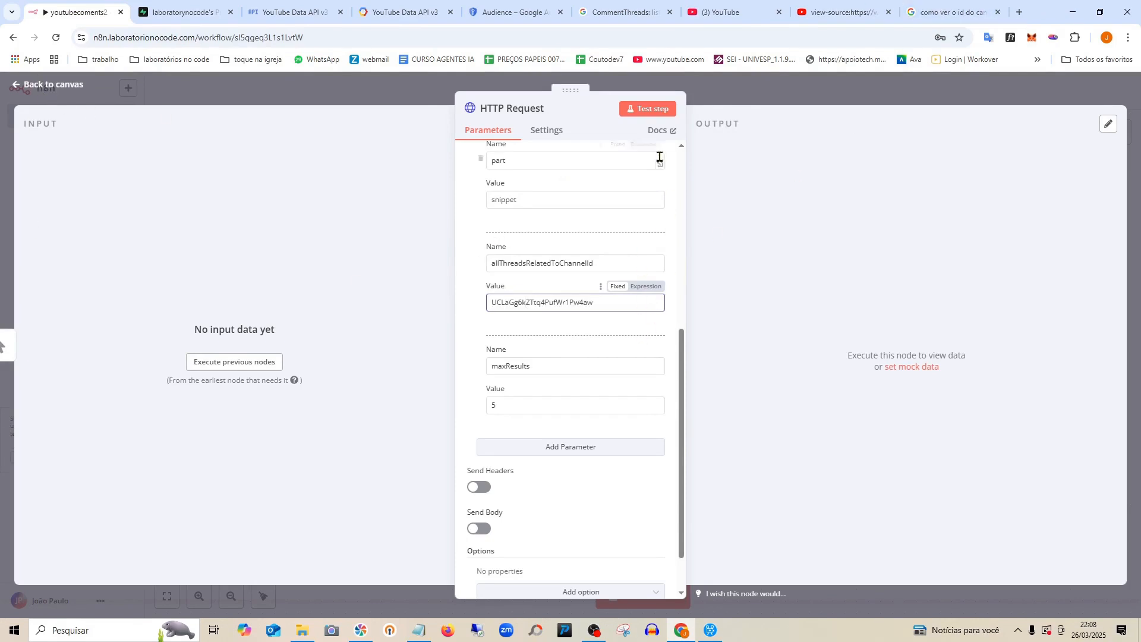
left_click(68, 85)
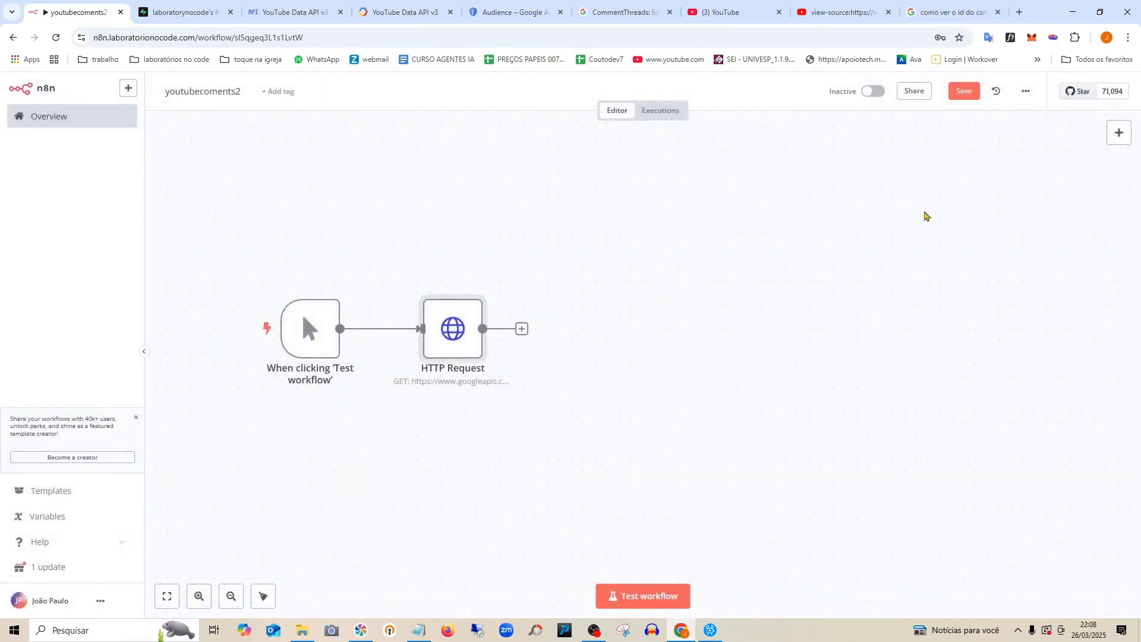
Save the workflow, run it as a test, and open the HTTP Request node.
left_click(966, 92)
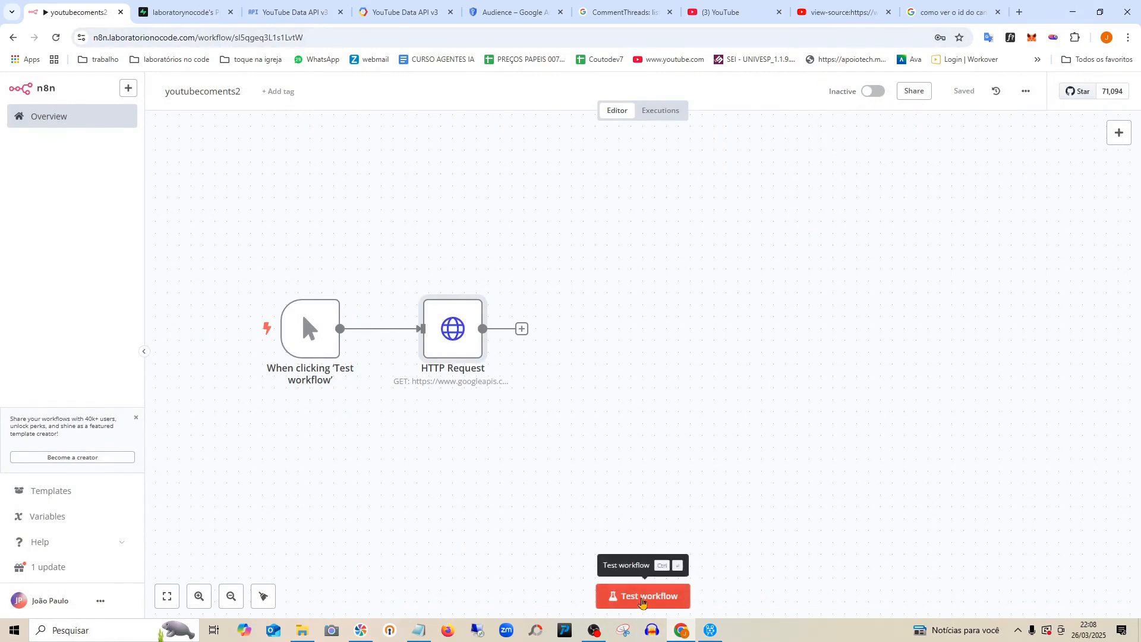
left_click(643, 597)
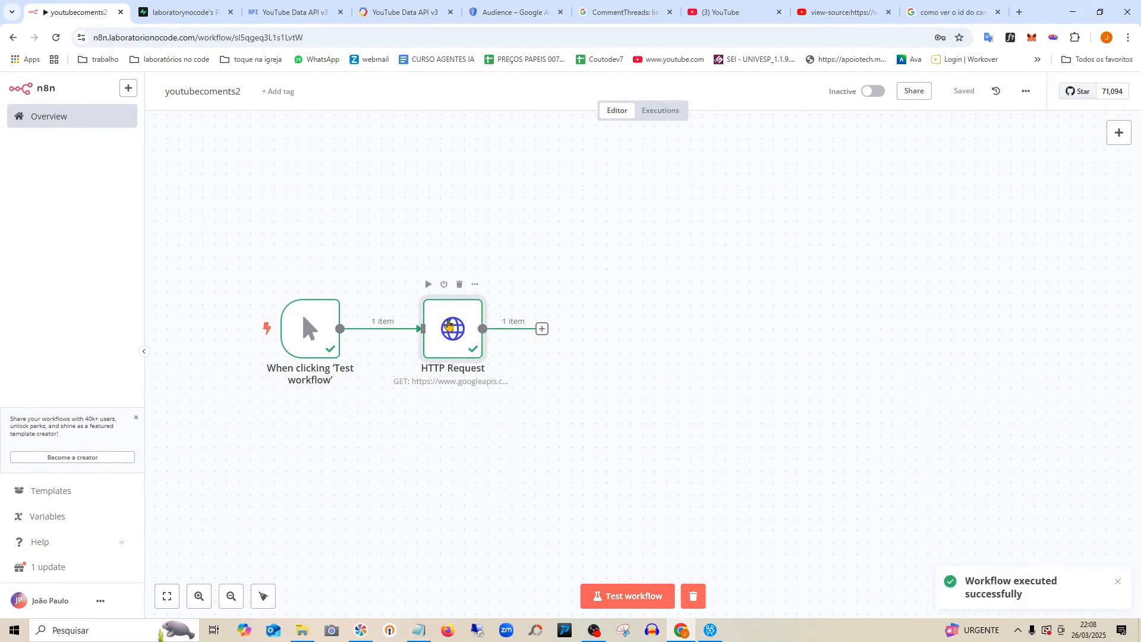
double_click(448, 324)
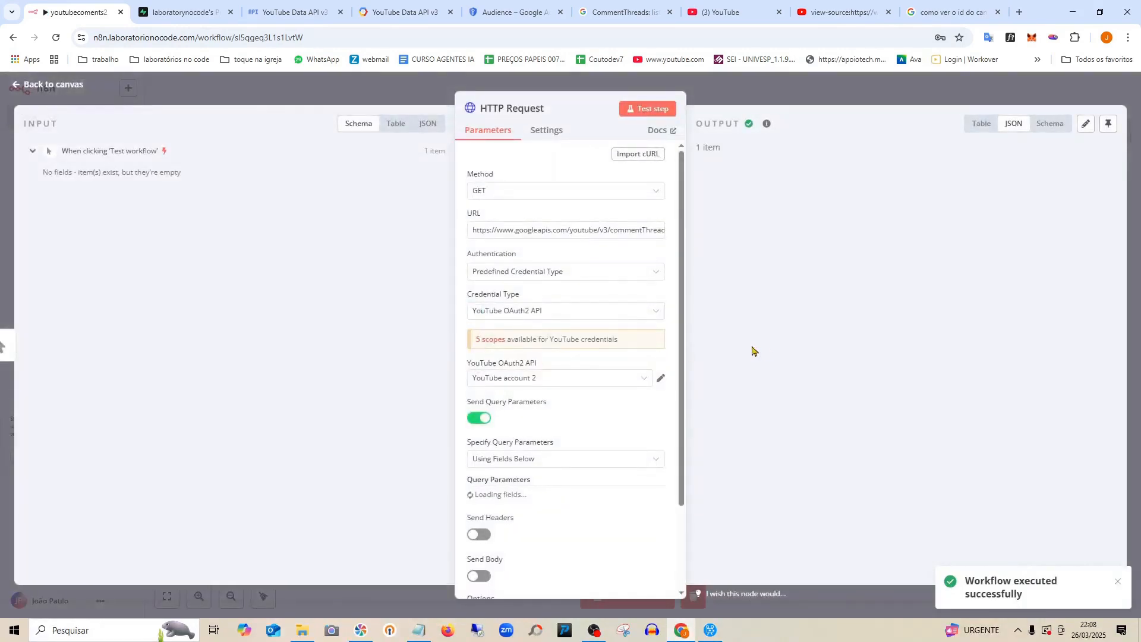
Review the JSON output showing one comment thread, 'very good, thanks', then return to the canvas.
scroll(909, 318, "down", 5)
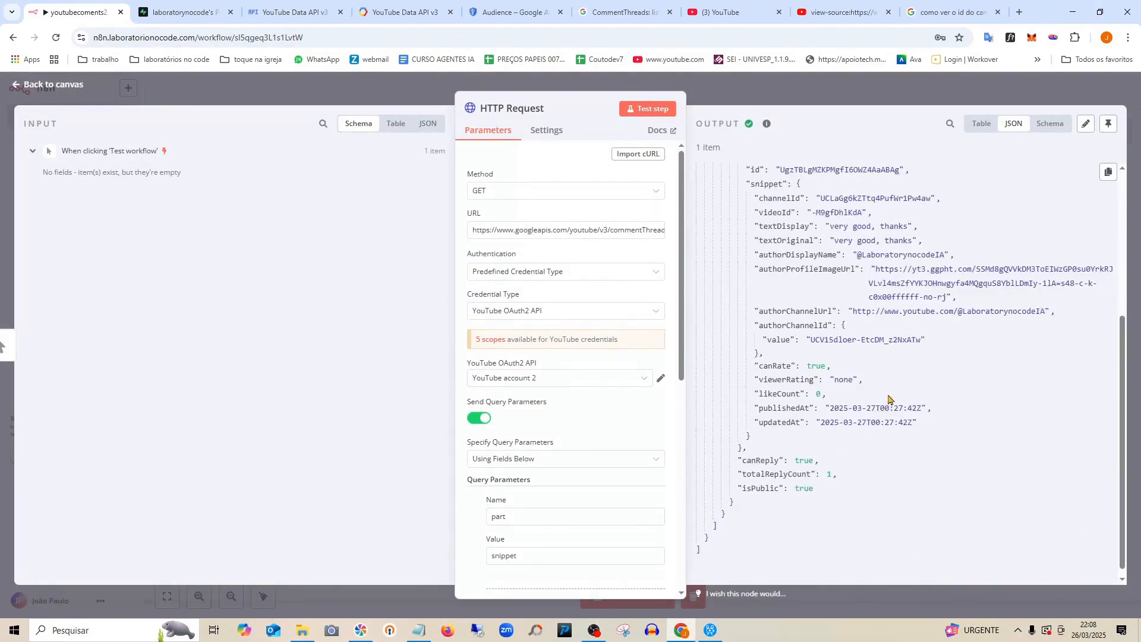
scroll(891, 393, "up", 3)
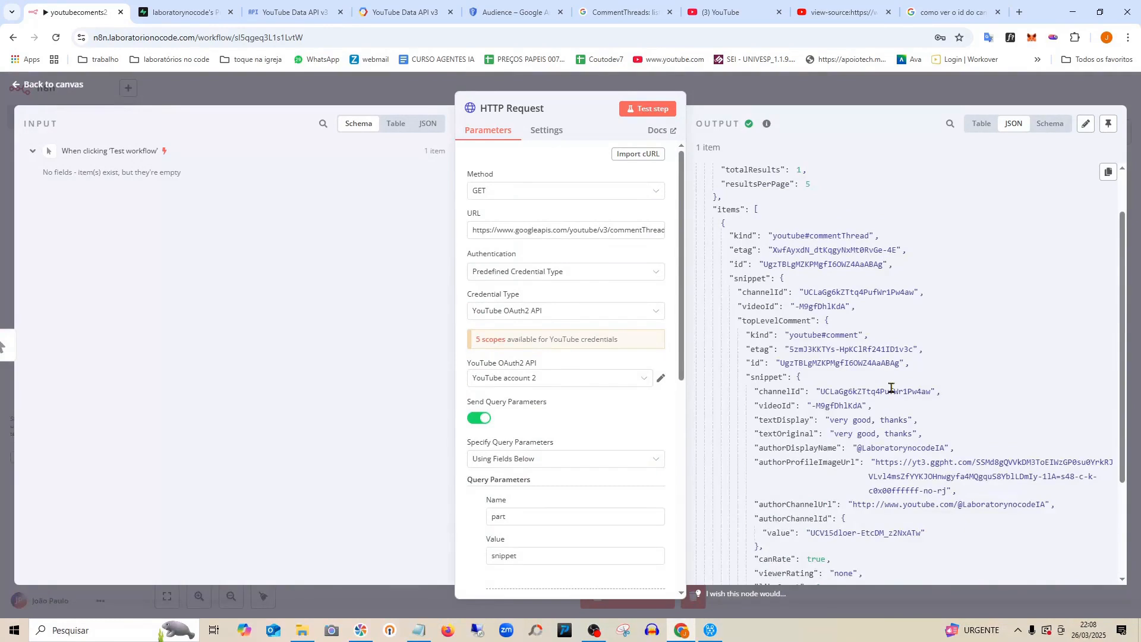
scroll(891, 388, "down", 3)
scroll(891, 387, "up", 5)
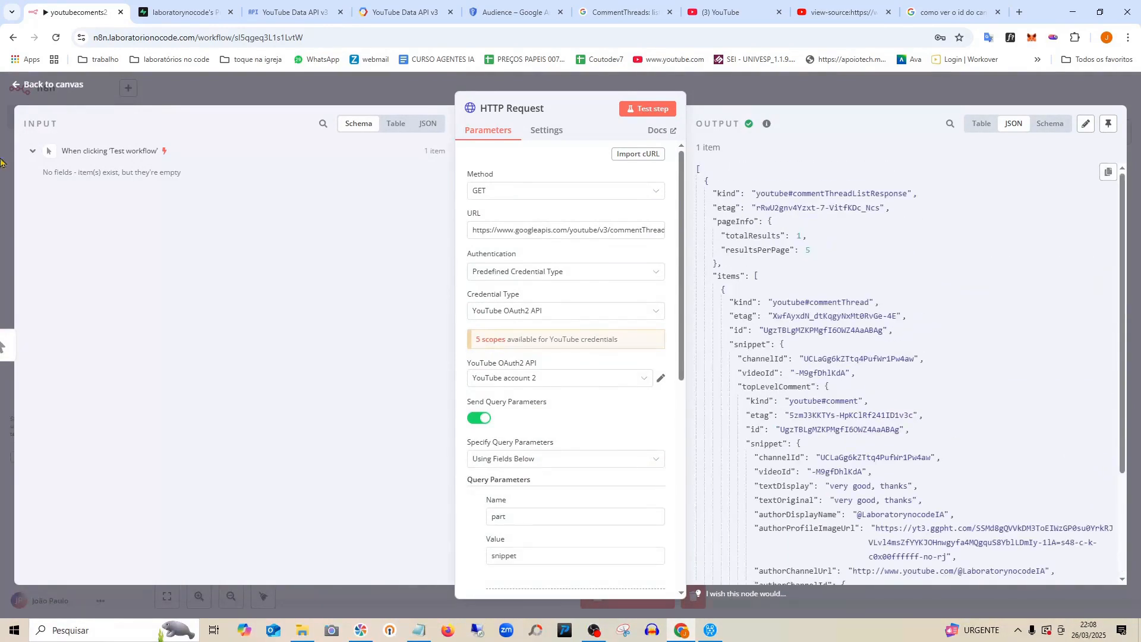
left_click(28, 89)
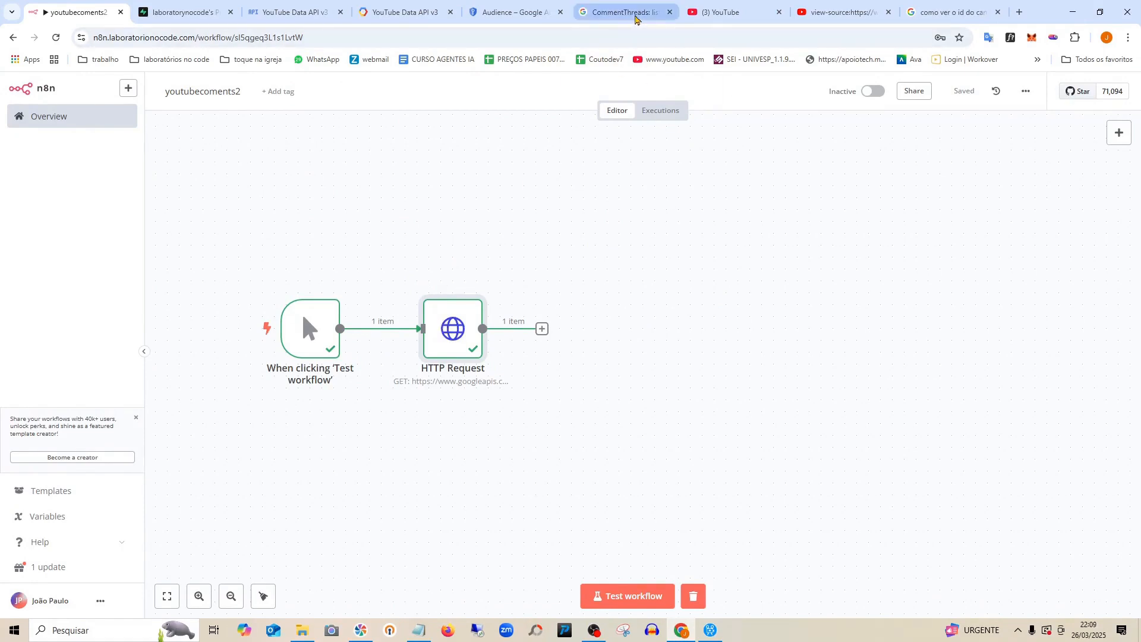
Shift the trigger and HTTP Request nodes 20 pixels right and save youtubecoments2.
mouse_move(635, 18)
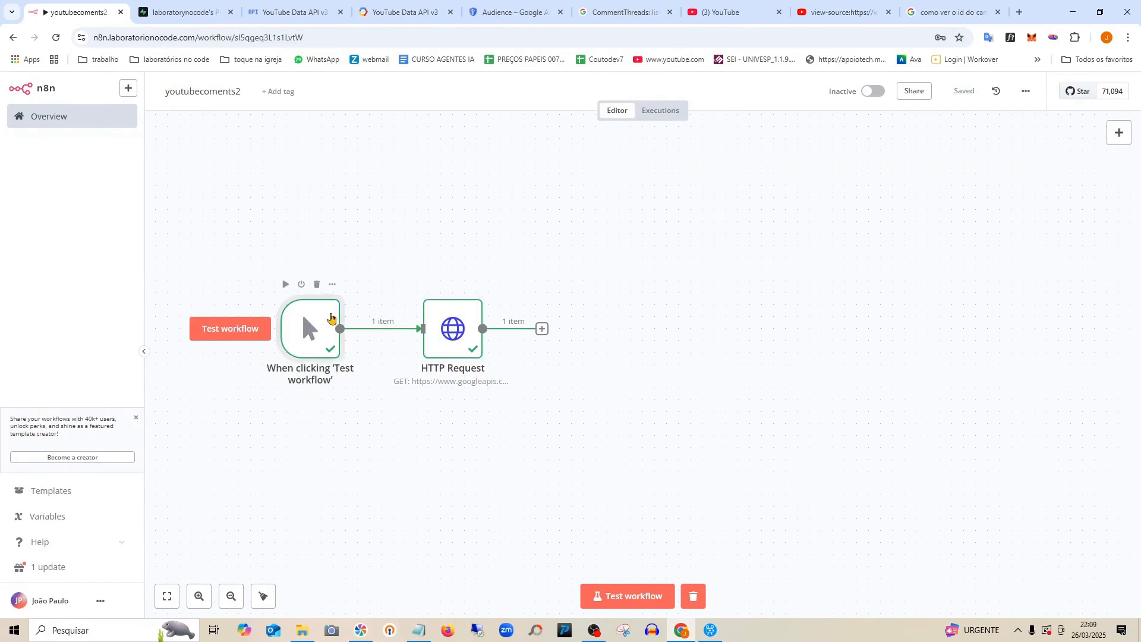
left_click_drag(324, 318, 337, 318)
left_click_drag(434, 318, 445, 318)
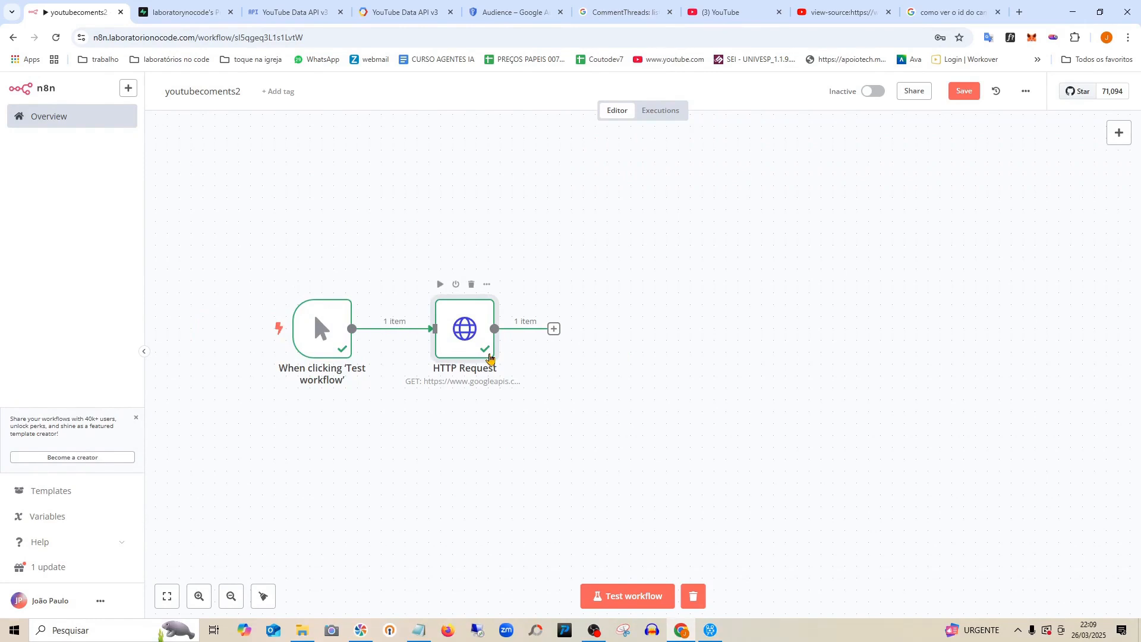
left_click(971, 96)
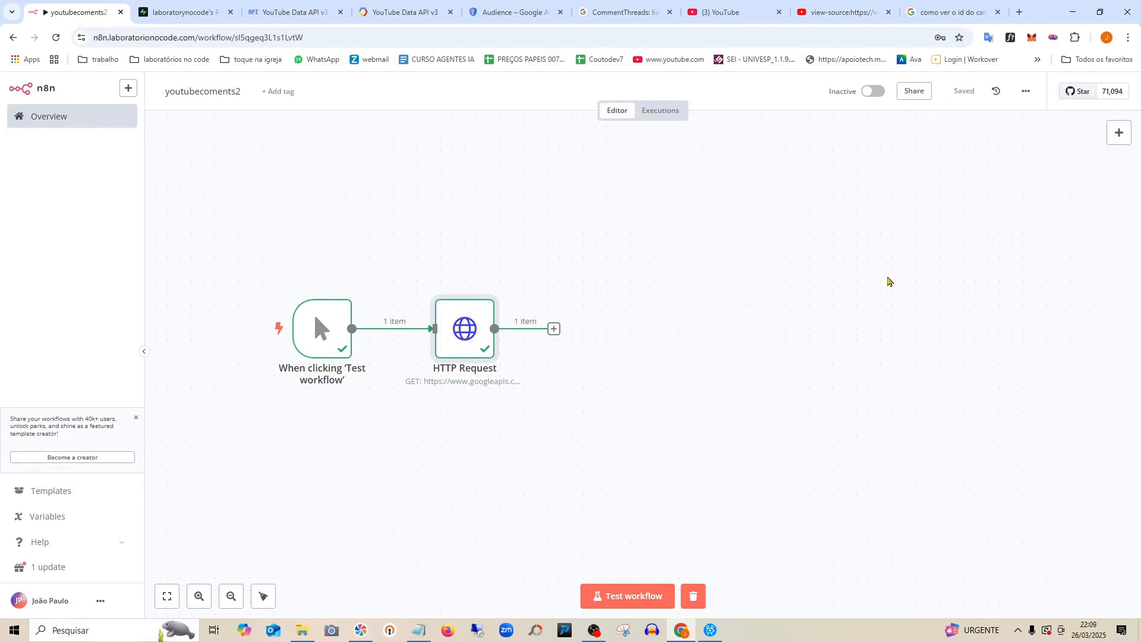